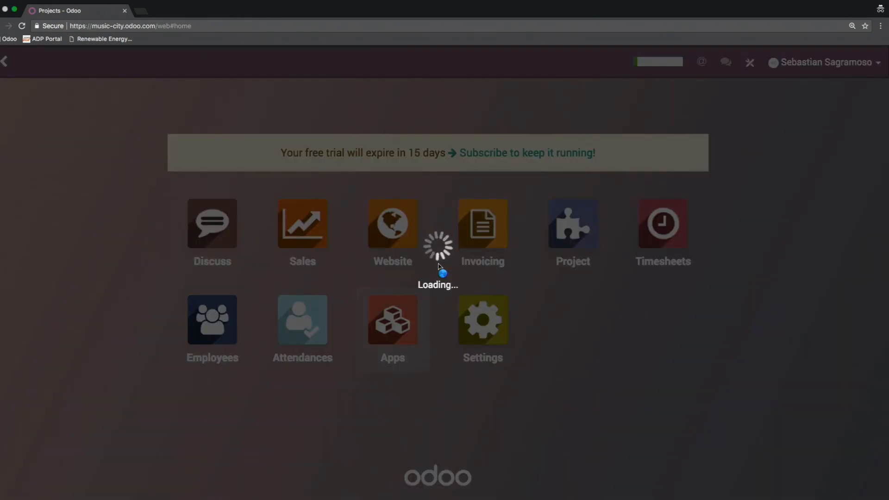
Step: Look over the modules available for installation and return to the app overview
click(397, 312)
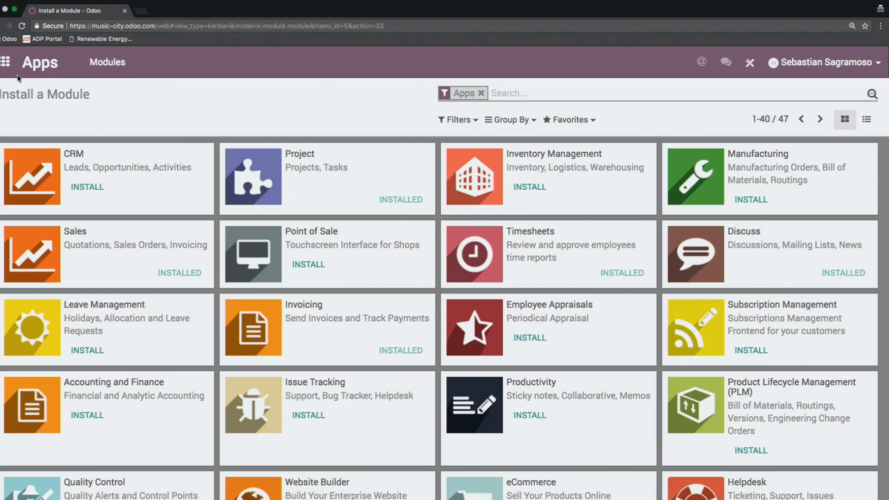
click(5, 62)
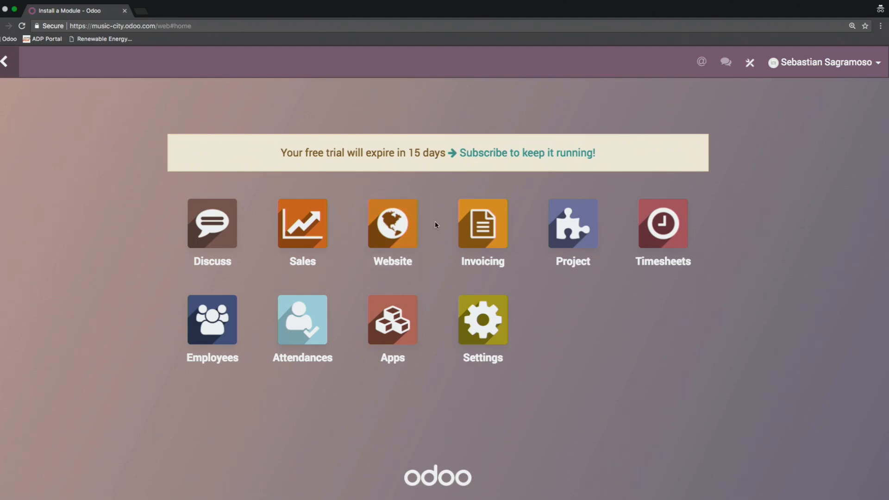
Step: Open the Project app and set the Guitar Tuning project card's colour to light purple
click(574, 233)
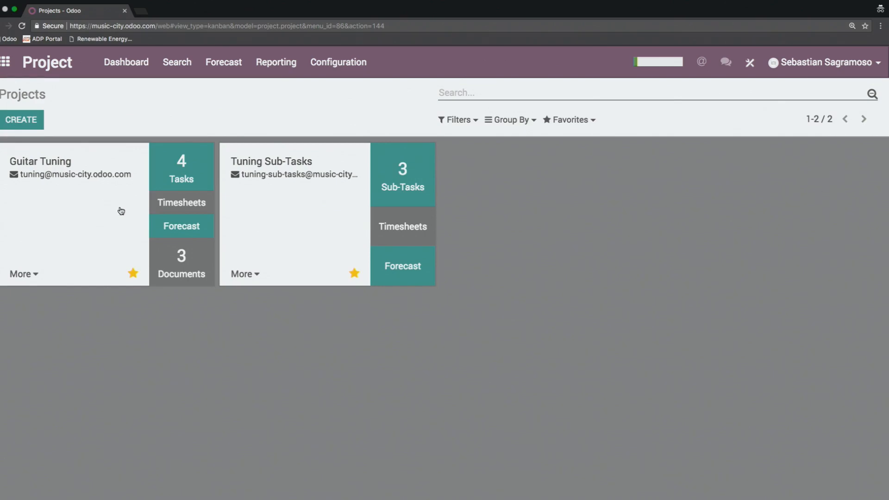
click(29, 275)
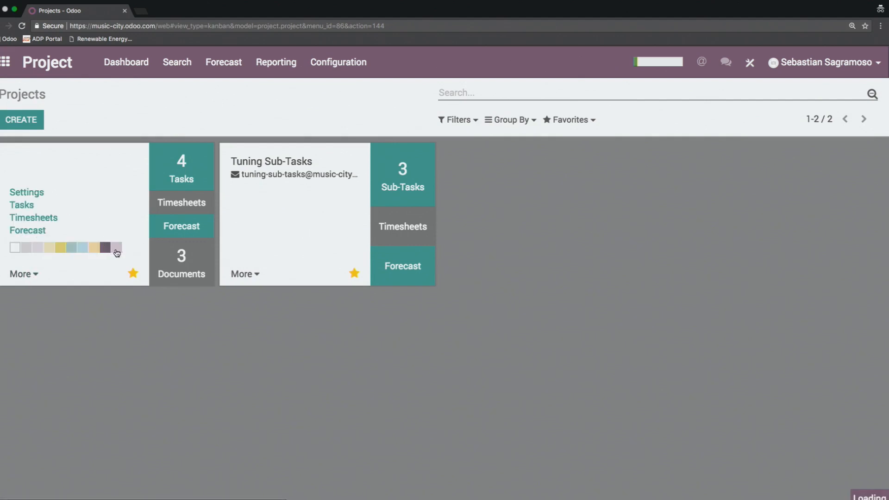
click(117, 252)
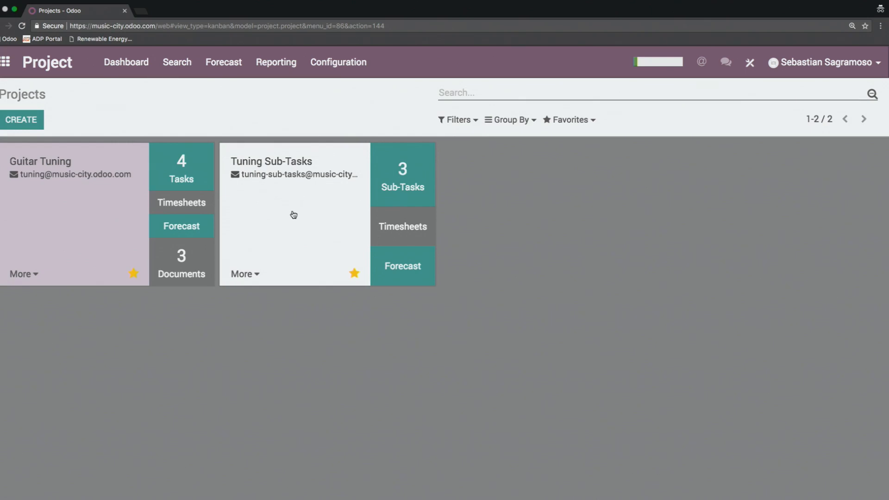
Step: Create a project named Guitar Fix with the email alias "guitar" and with forecasting allowed
click(23, 121)
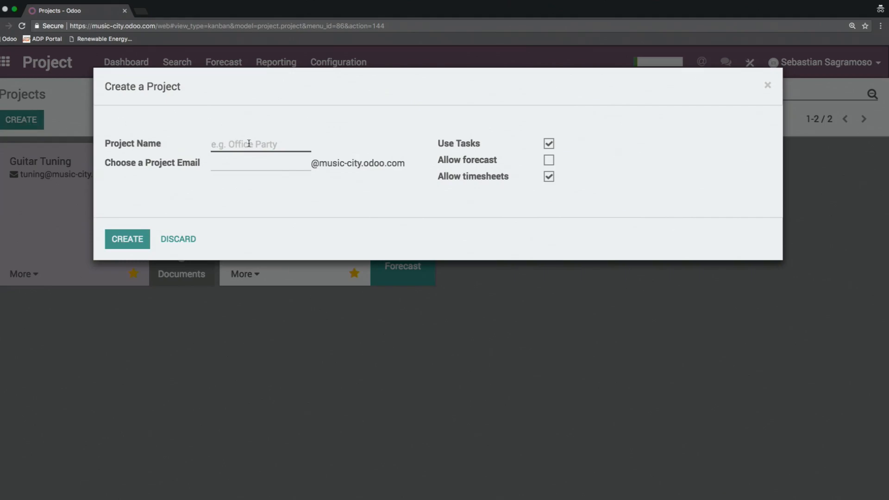
text(Guitar Fixes)
key(BackSpace)
key(BackSpace)
text(guitar)
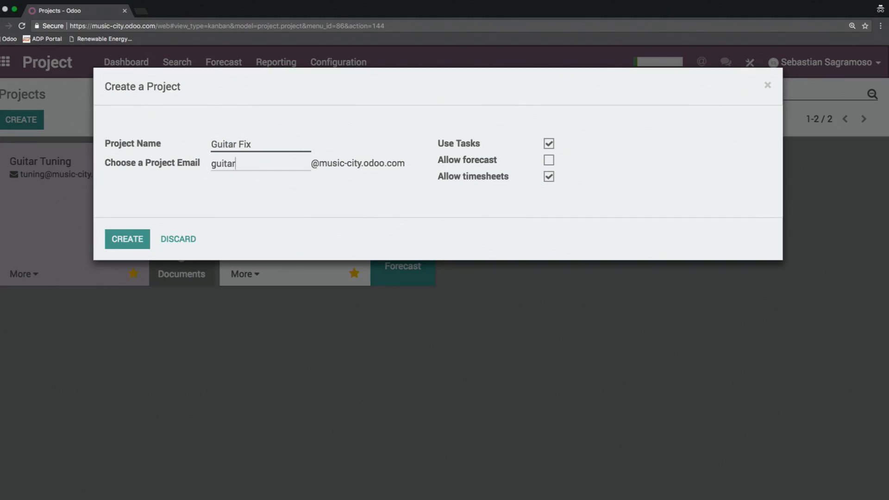
click(548, 161)
click(135, 246)
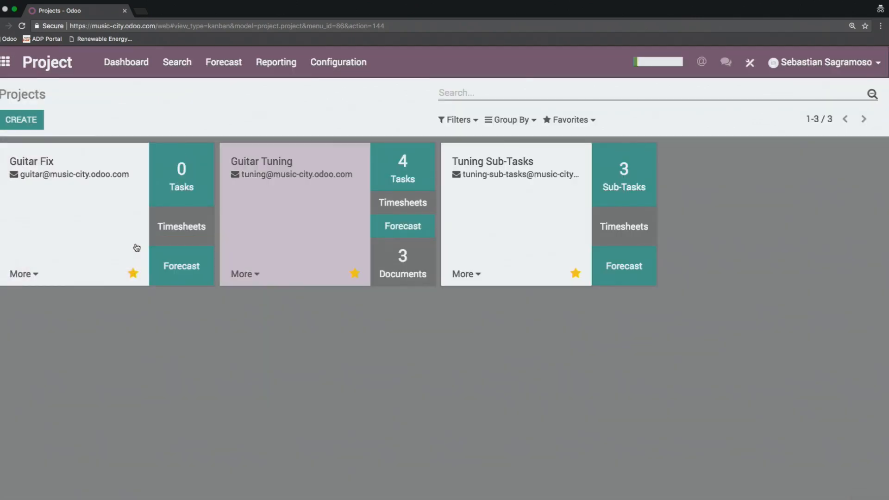
Step: In the Guitar Fix project's settings, change the label for tasks to Operations and save the project
click(31, 275)
click(30, 192)
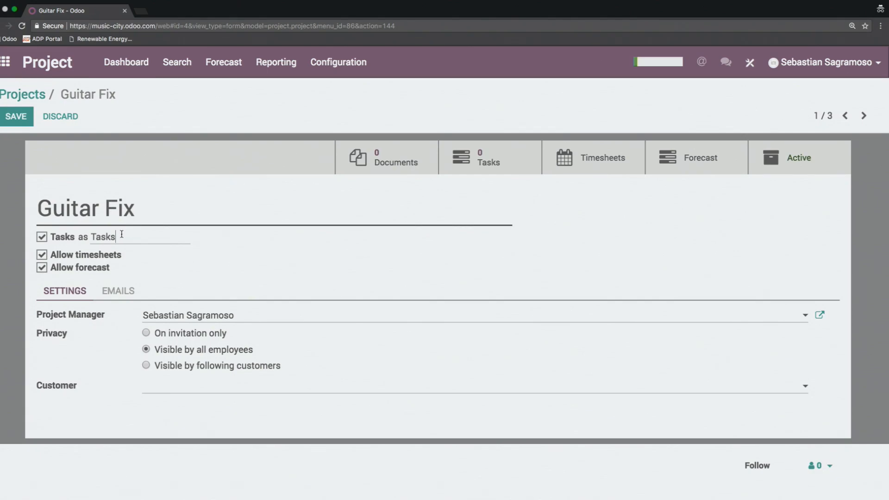
mouse_move(63, 238)
mouse_move(148, 239)
double_click(133, 239)
text(Operations)
click(17, 118)
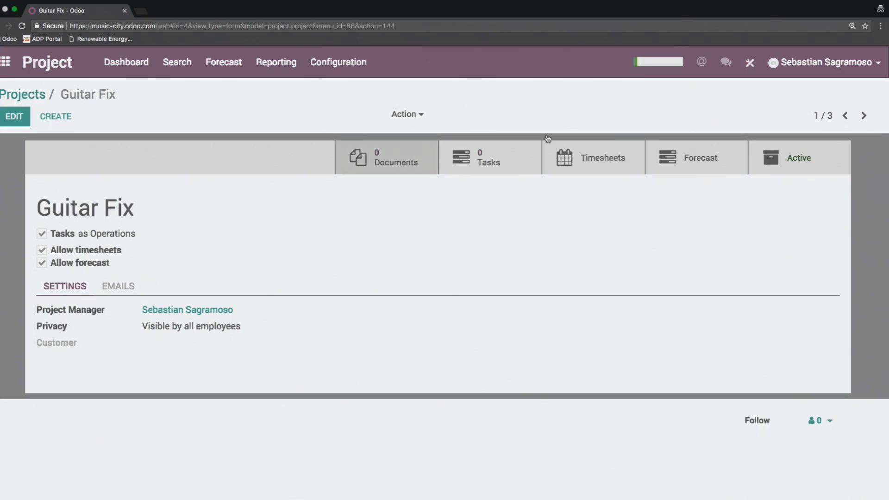
Step: Open the Guitar Fix forecast from the projects overview, with start date 09/06/2017 and expiration date 09/27/2017
click(41, 96)
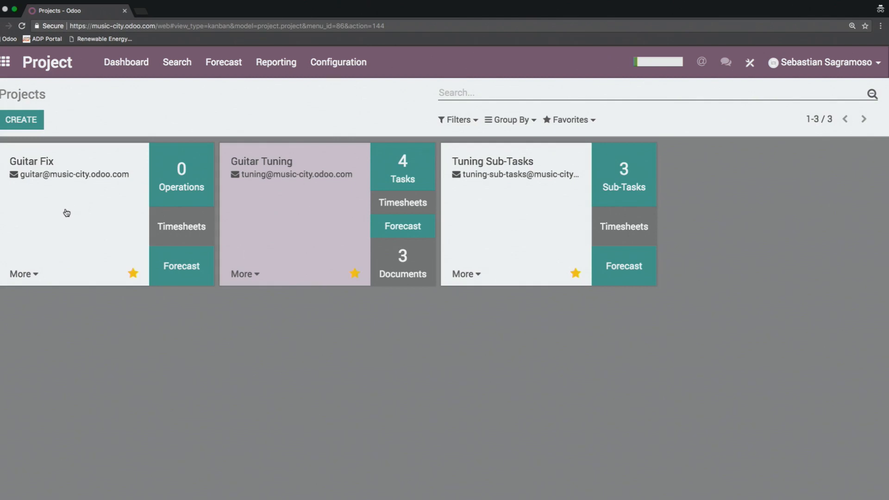
click(178, 268)
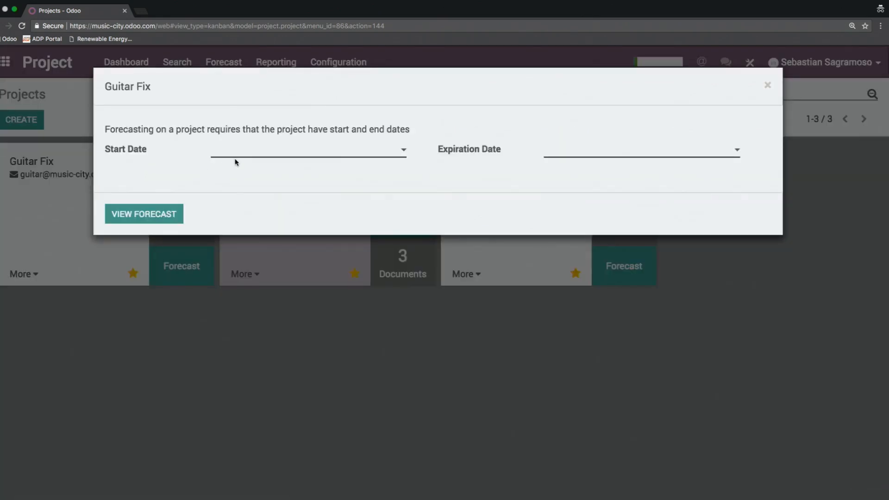
click(277, 149)
click(278, 149)
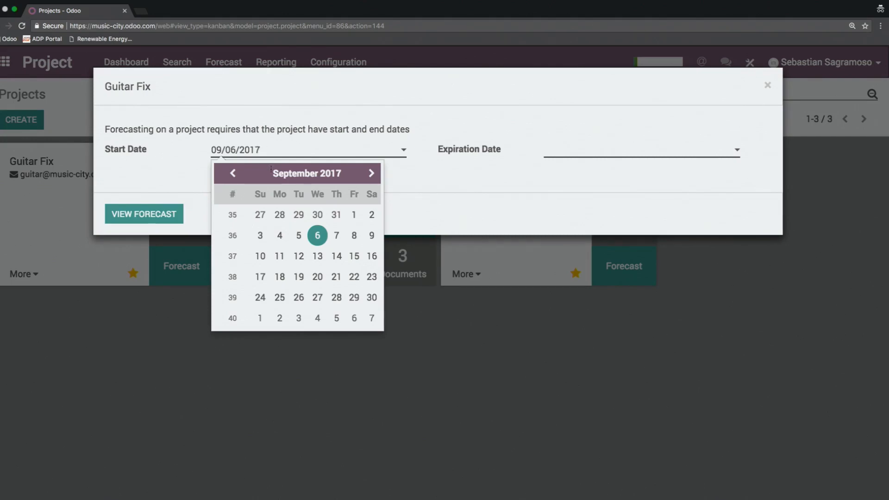
click(573, 153)
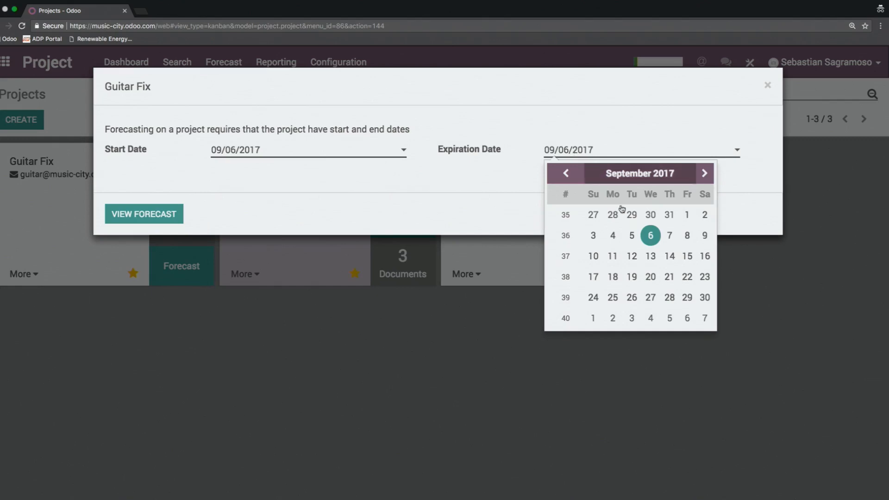
click(651, 298)
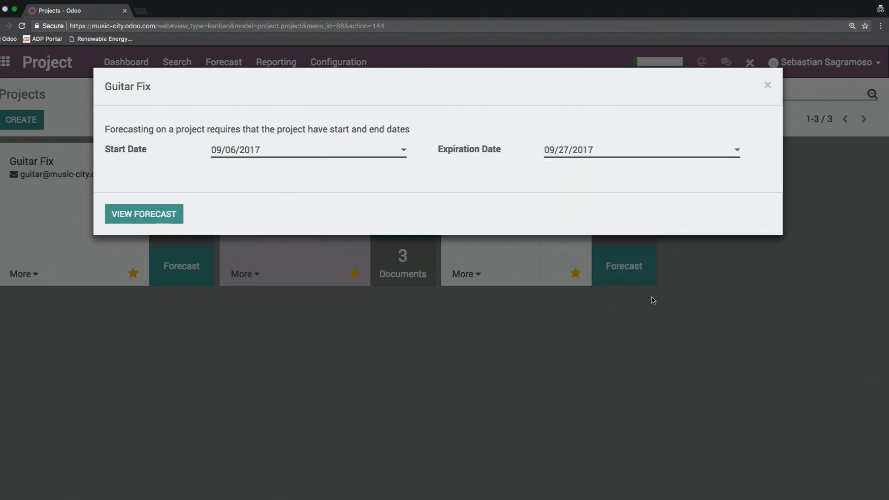
click(135, 214)
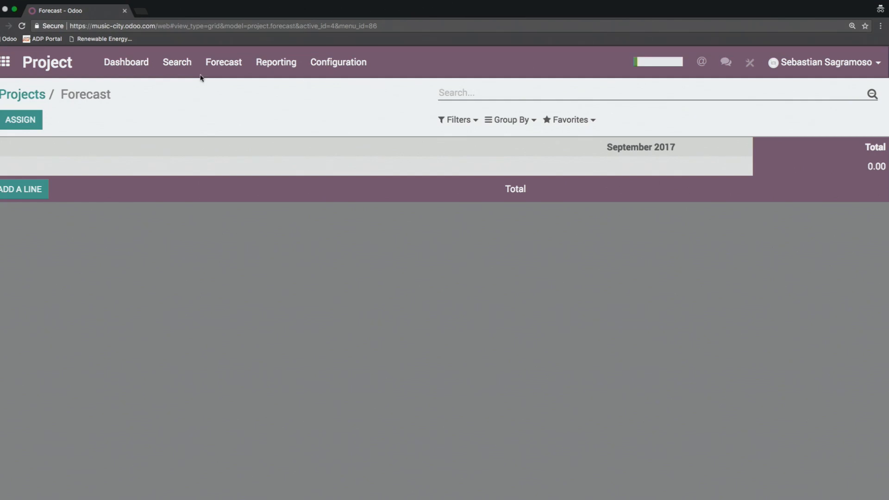
Step: Examine the Gantt forecast by project, expanding and collapsing the Guitar Tuning entries
click(176, 69)
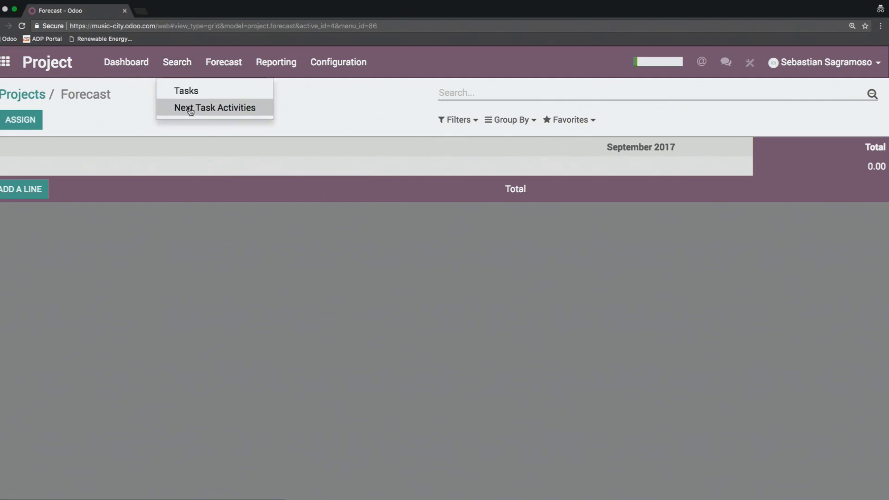
click(223, 63)
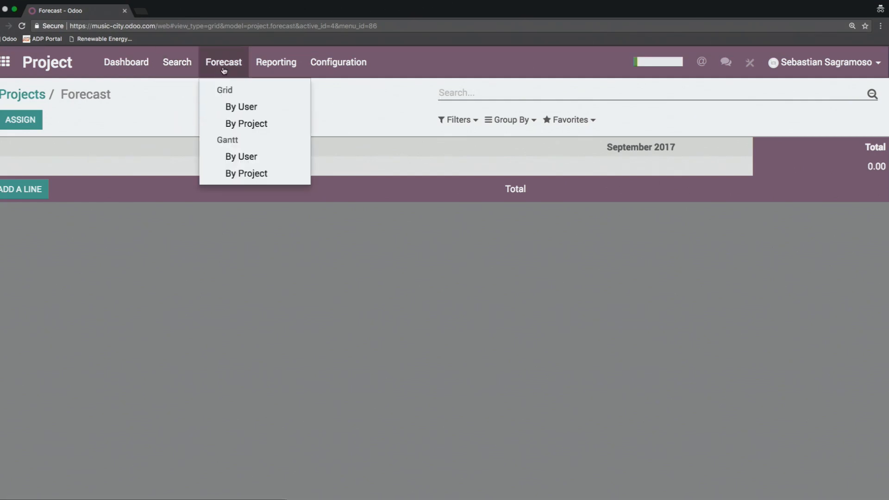
click(250, 174)
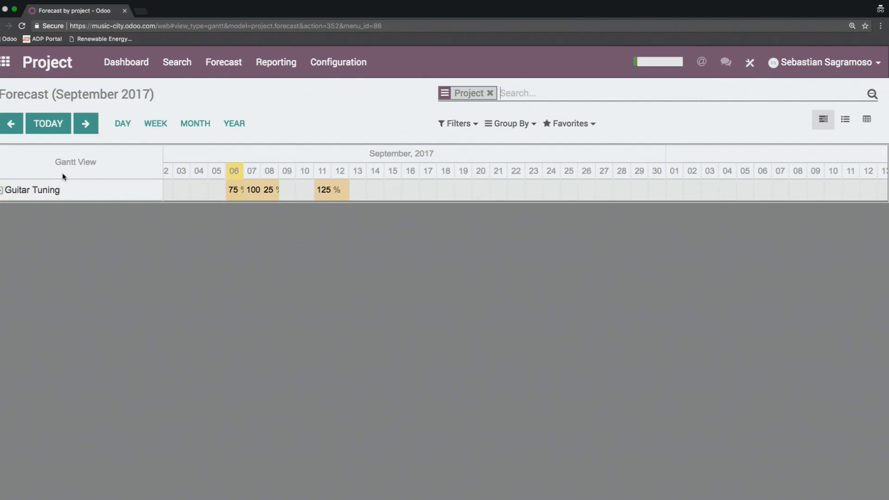
click(44, 191)
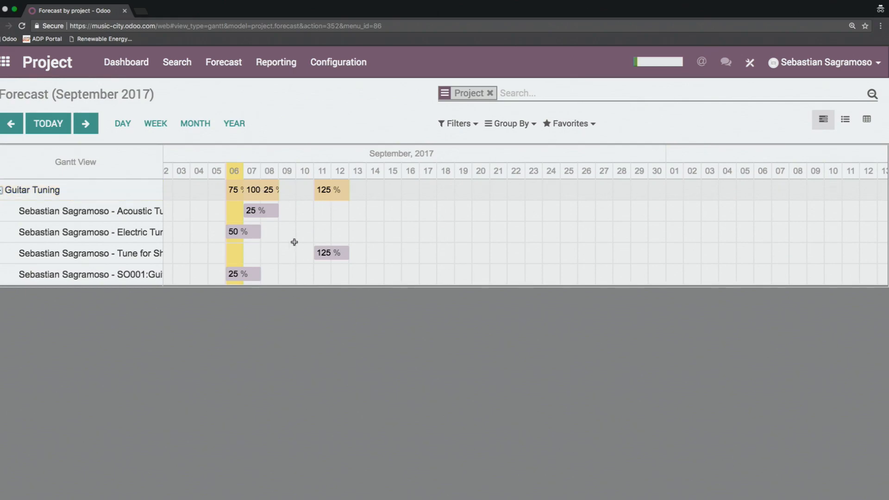
click(82, 198)
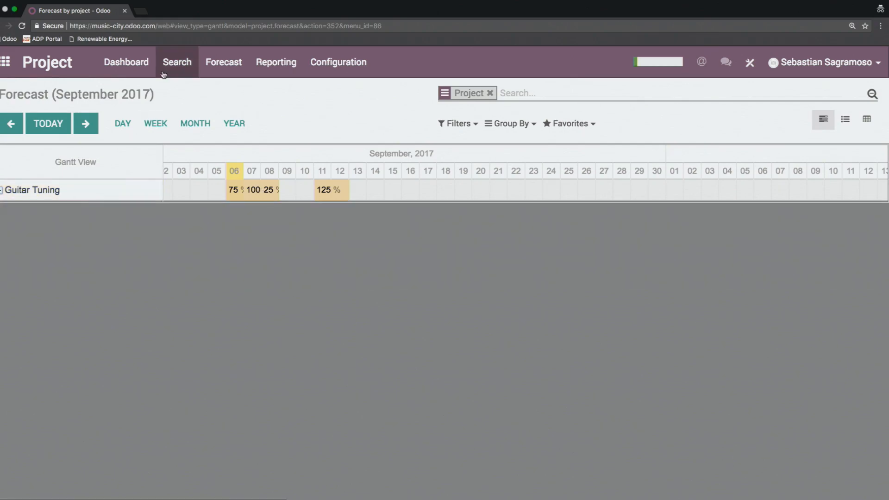
Step: Open the Guitar Fix project's operations from the dashboard and add a stage column named Analysis
click(124, 64)
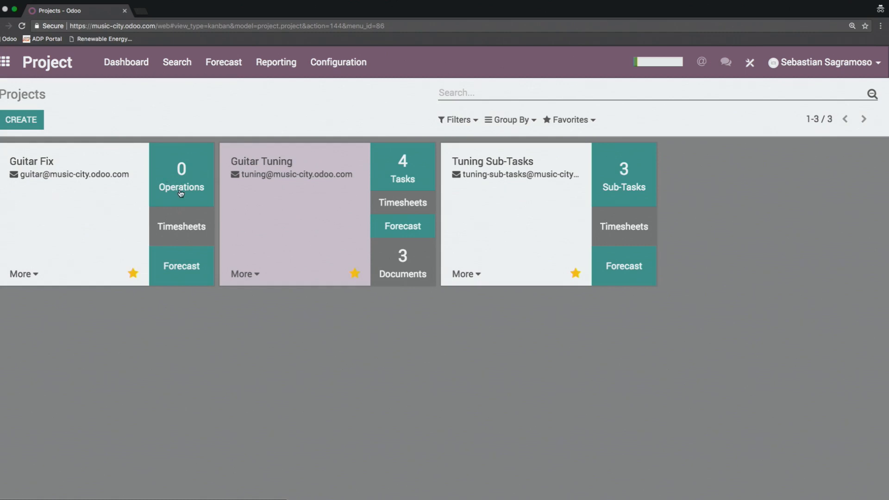
click(180, 191)
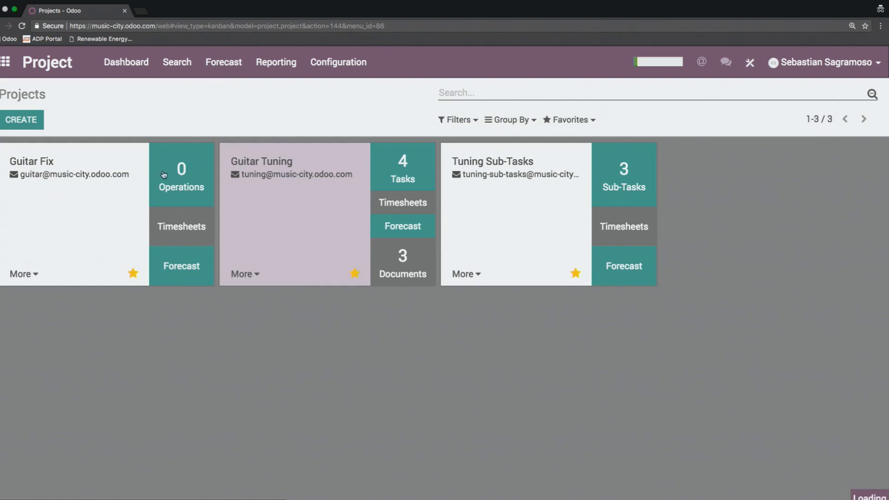
click(115, 193)
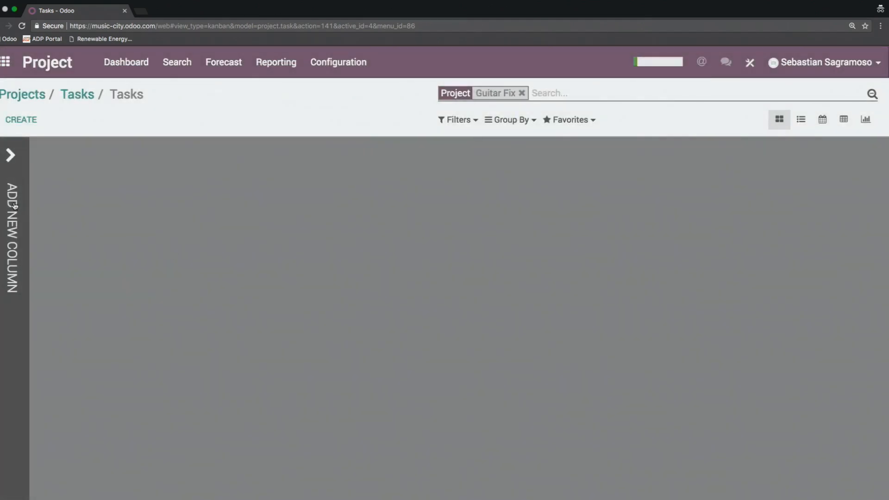
click(13, 198)
click(12, 213)
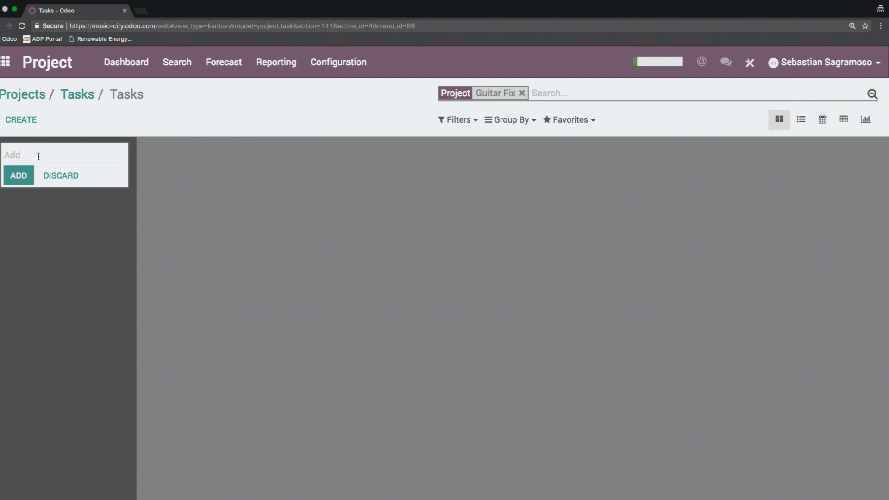
text(Analysis)
click(18, 182)
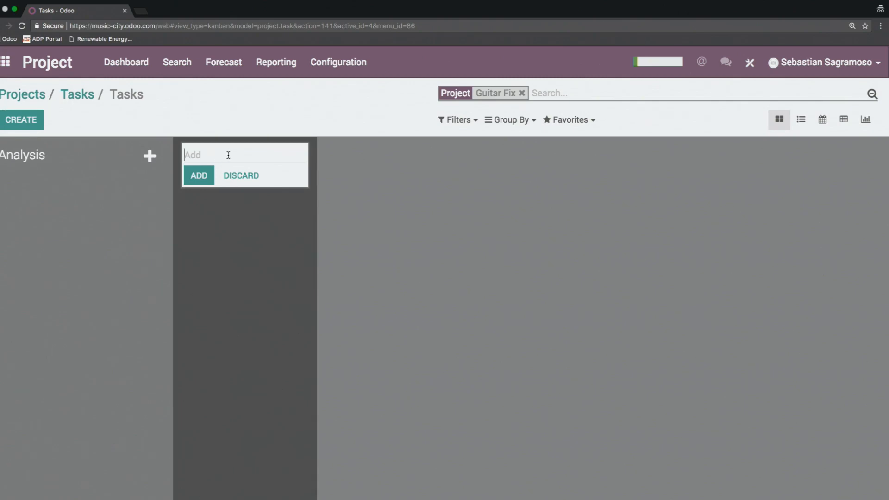
Step: Add stage columns named Production and Review to the Guitar Fix board
text(Prodution)
key(BackSpace)
key(BackSpace)
key(BackSpace)
key(BackSpace)
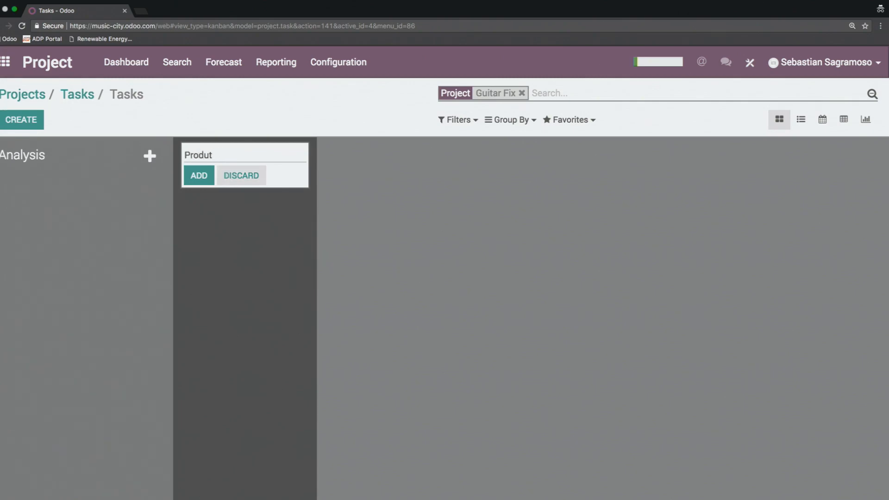
text(ction)
click(199, 181)
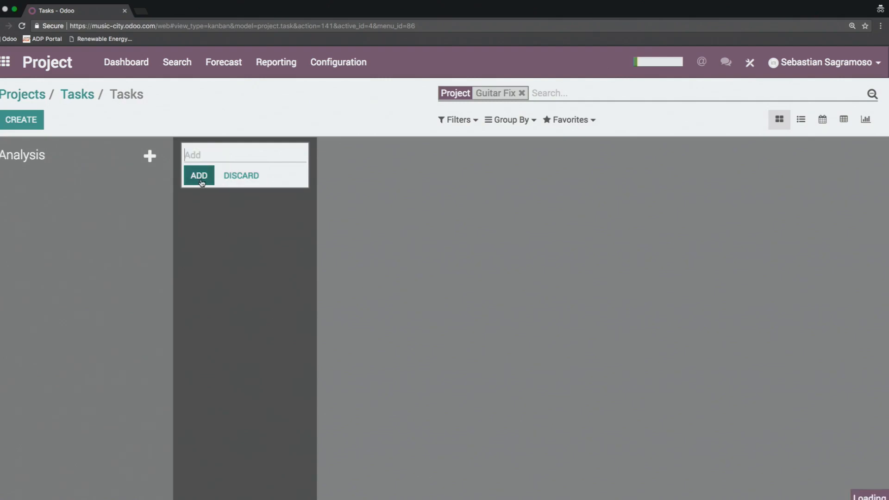
text(Review)
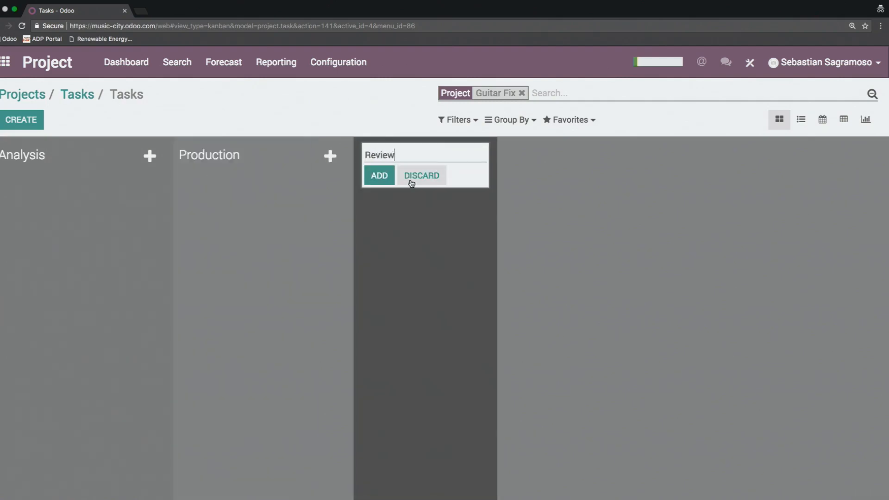
click(379, 175)
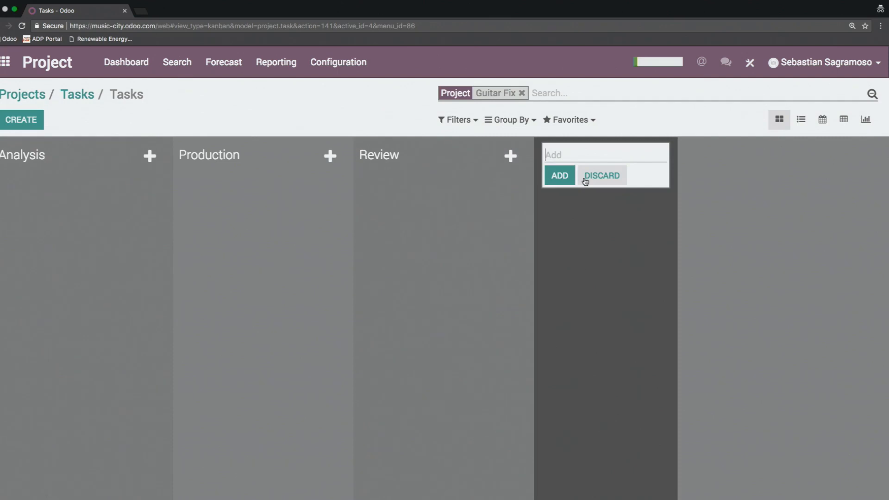
Step: Add a final stage column named Done to the Guitar Fix board and finish adding columns
text(DOne)
key(BackSpace)
key(BackSpace)
key(BackSpace)
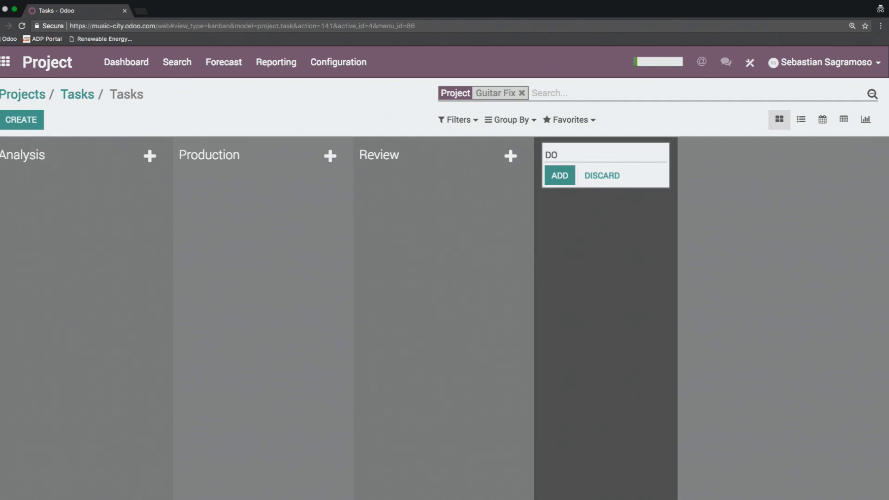
text(one)
click(560, 176)
click(65, 187)
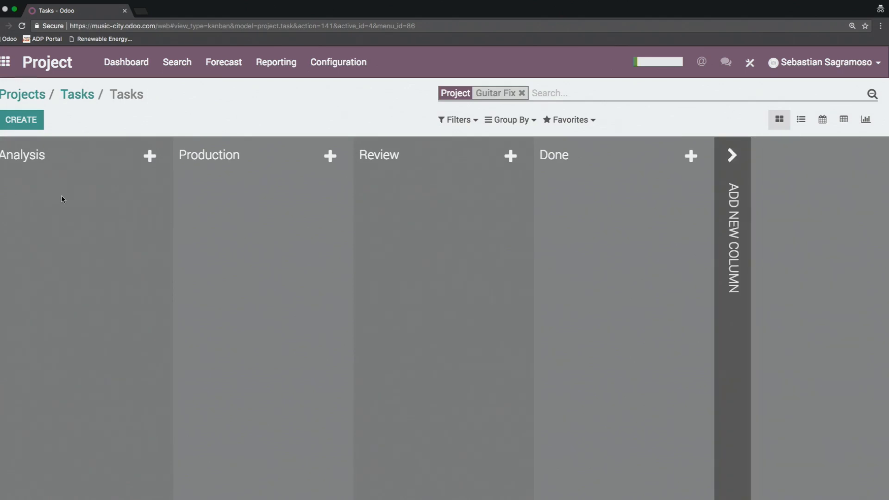
Step: Fold the Done and Review stage columns on the Guitar Fix board
click(115, 157)
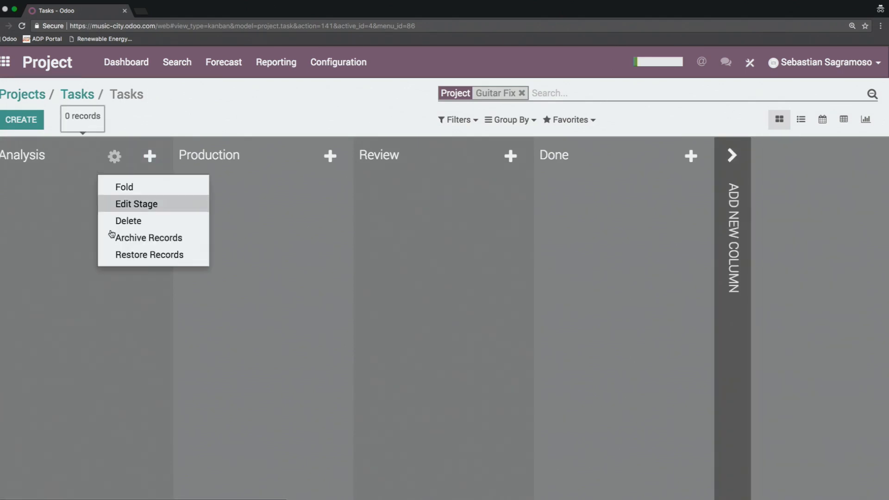
click(74, 252)
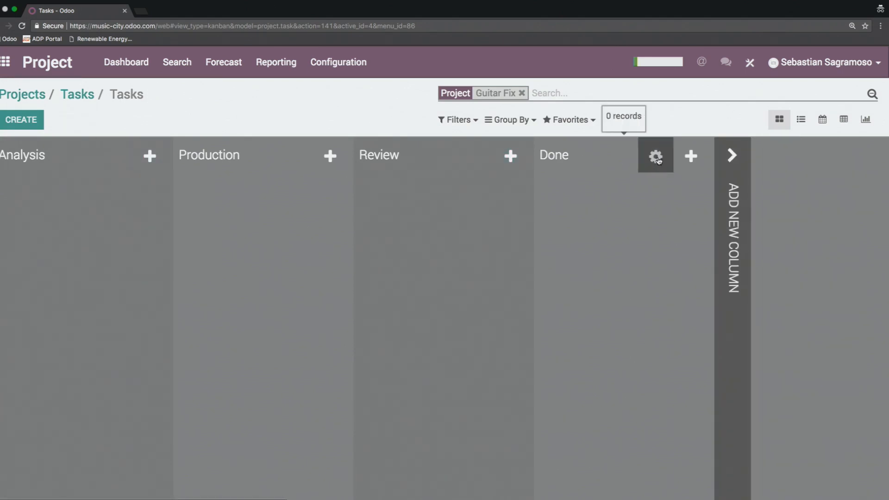
click(656, 156)
click(691, 189)
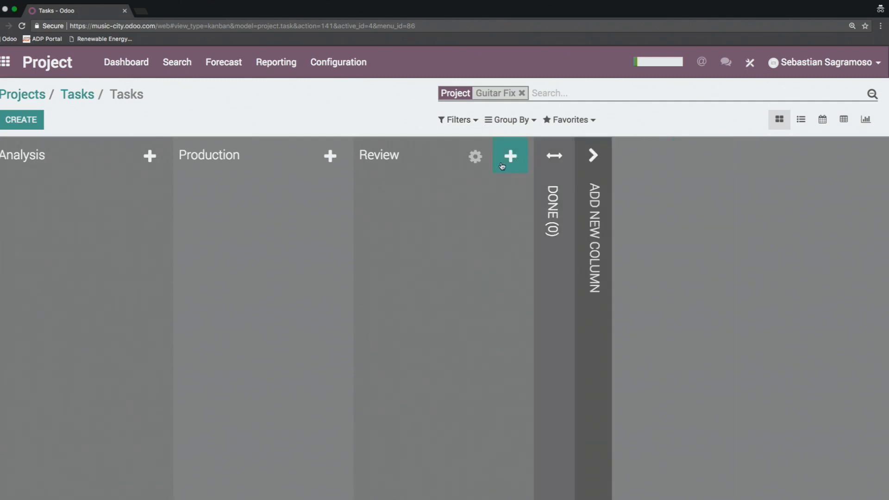
click(476, 158)
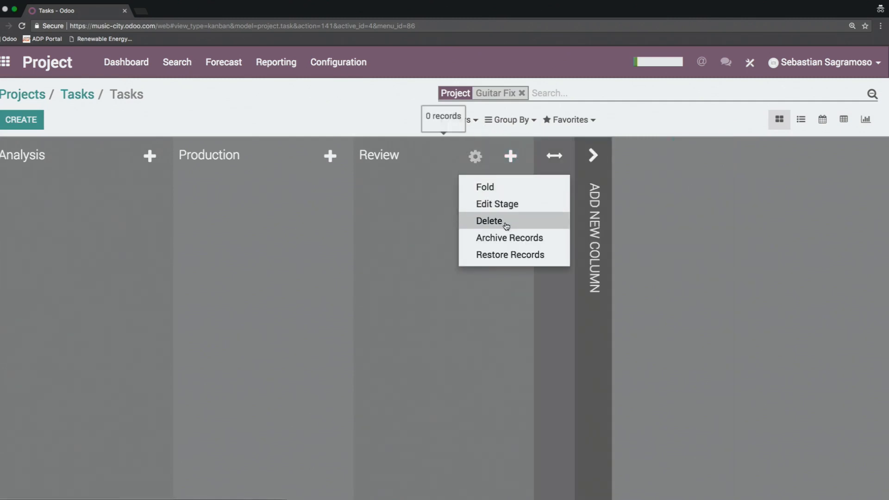
click(493, 187)
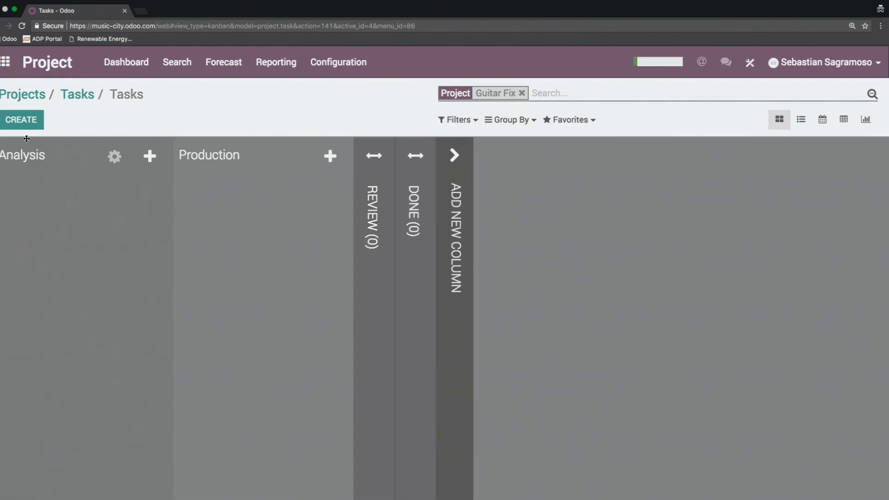
Step: Start creating a new task in the Analysis stage
click(21, 121)
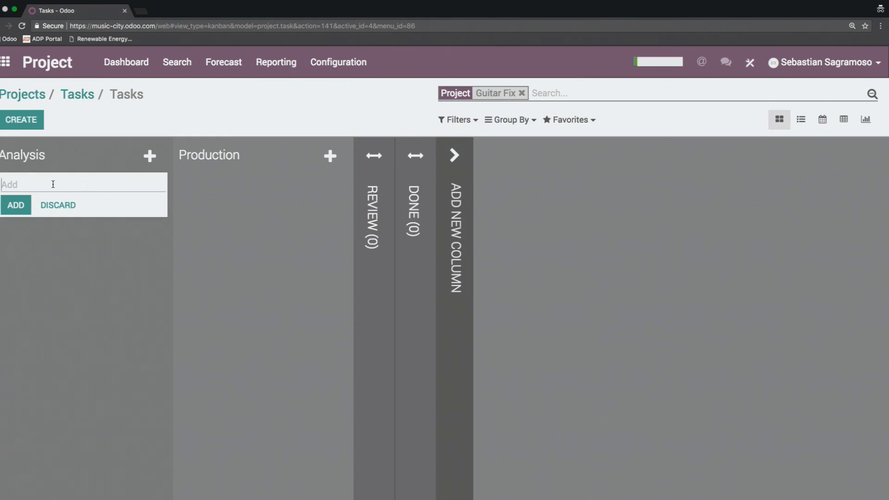
text(T)
key(BackSpace)
text(Todd's Guitr Fix)
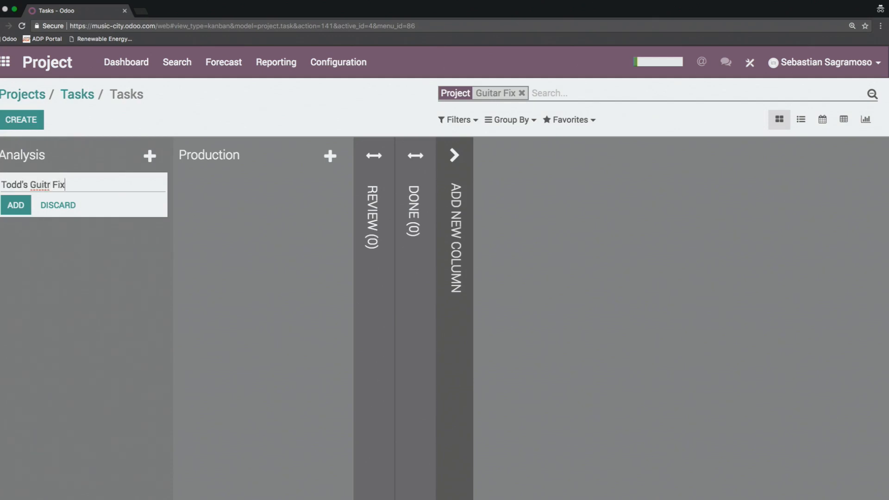
key(BackSpace)
key(BackSpace)
key(BackSpace)
key(BackSpace)
key(BackSpace)
key(BackSpace)
key(BackSpace)
key(BackSpace)
key(BackSpace)
key(BackSpace)
key(BackSpace)
key(BackSpace)
key(BackSpace)
key(BackSpace)
key(BackSpace)
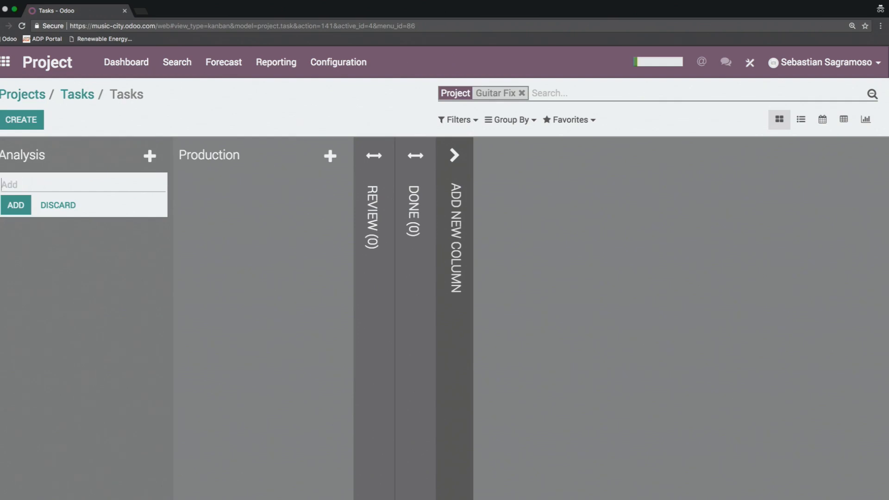
Step: Name the new task Internal Instrument Fix, add it to the Analysis stage and finish adding tasks
text(Internal Insutrment Fix)
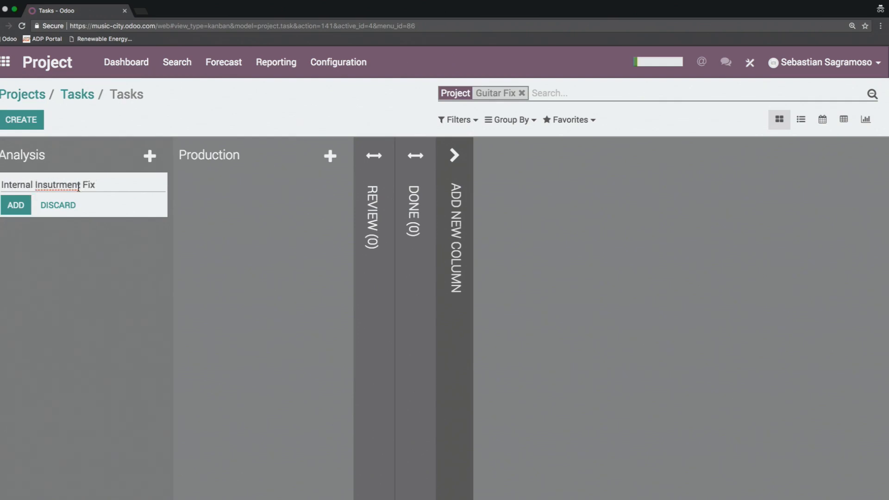
drag(80, 184, 46, 183)
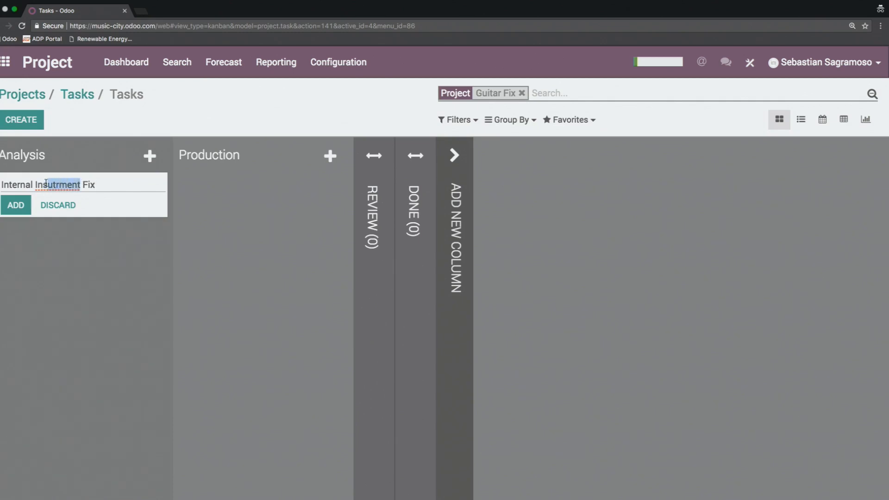
key(BackSpace)
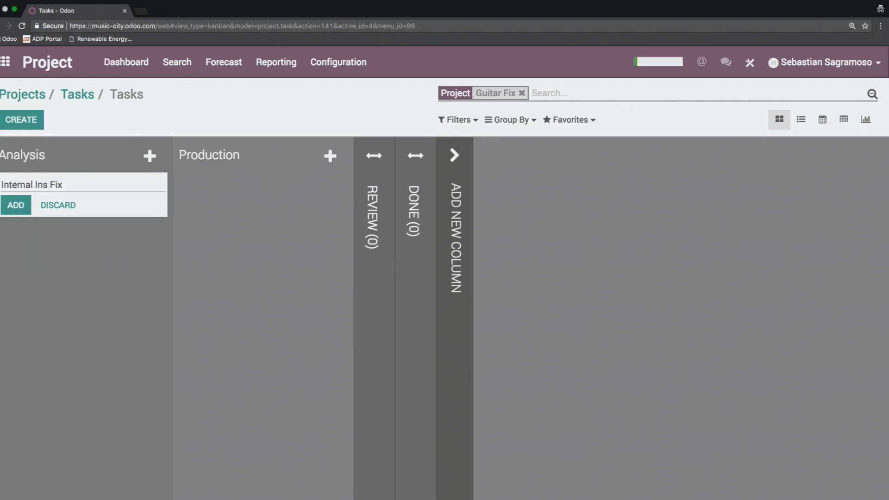
text(trument)
click(14, 210)
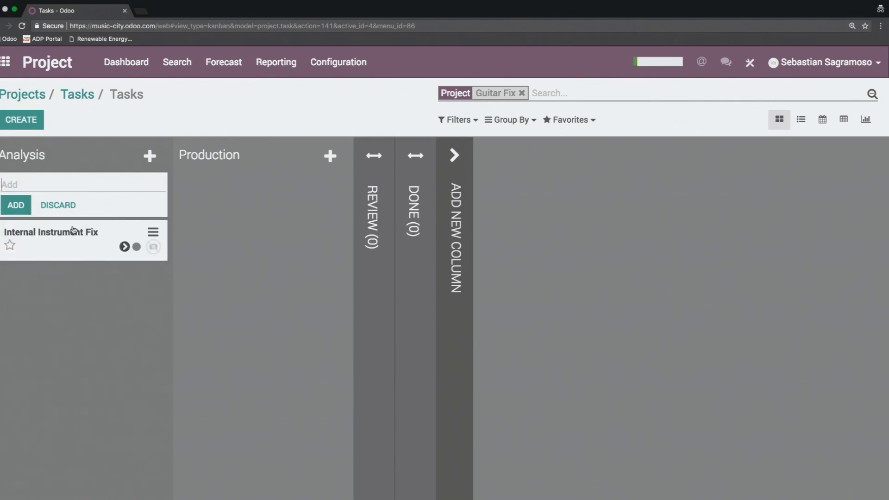
click(249, 254)
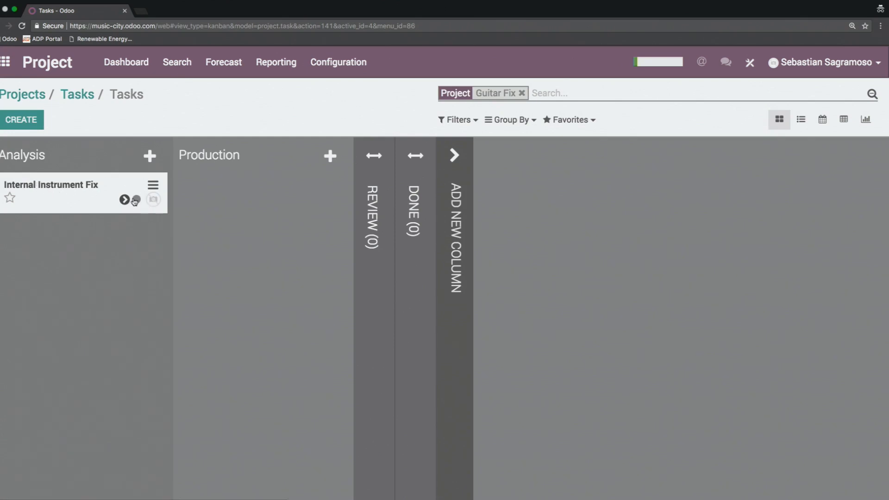
Step: Star the Internal Instrument Fix task and set its deadline to 09/08/2017
click(9, 198)
click(84, 198)
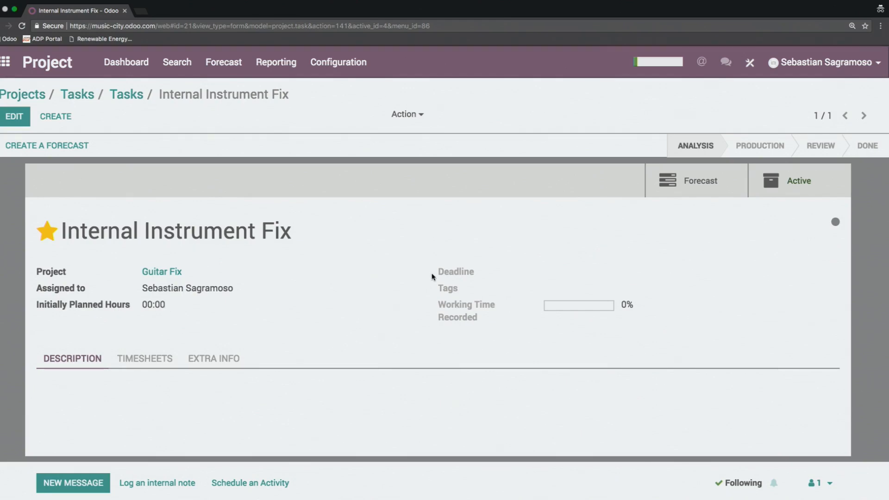
click(14, 117)
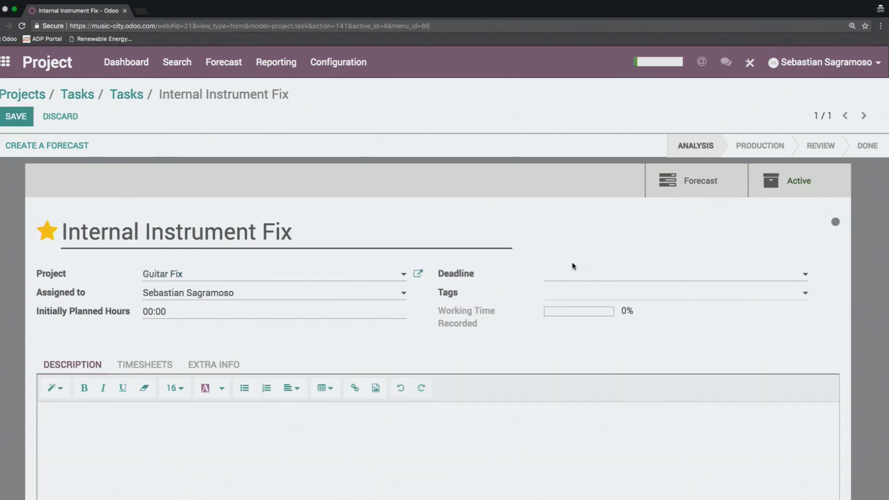
click(580, 273)
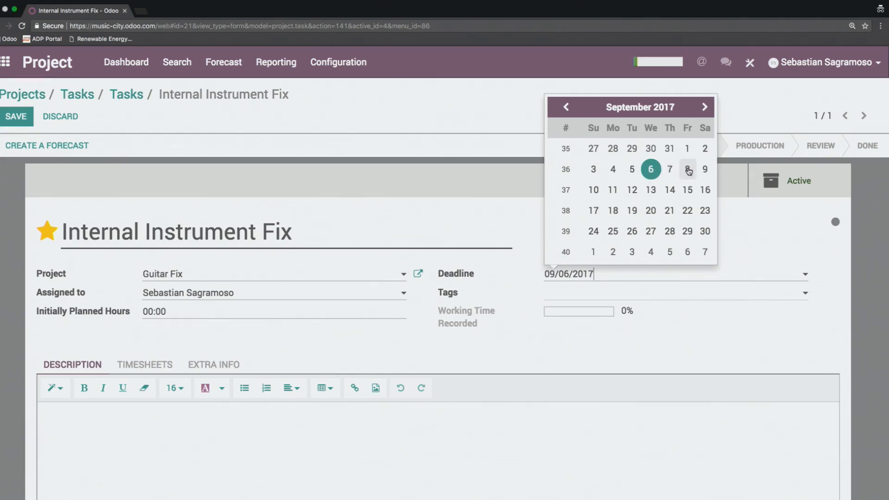
click(687, 170)
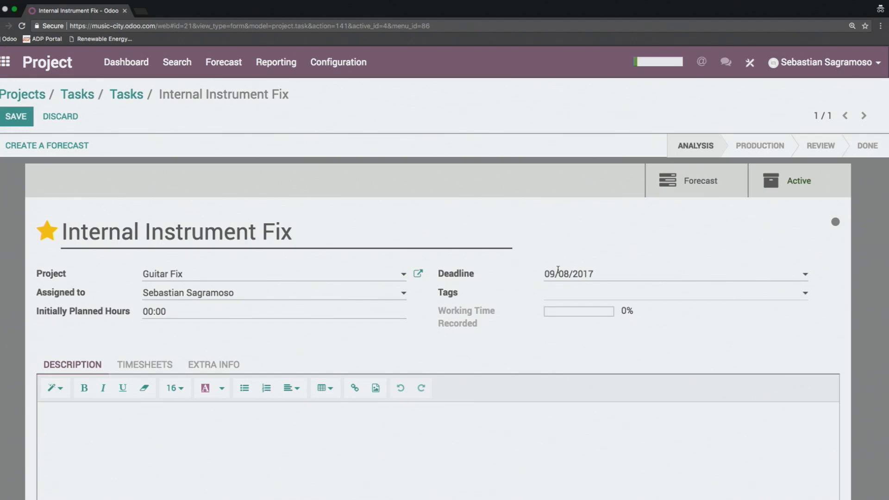
Step: Add the tags 6 string and fragile to the Internal Instrument Fix task
click(574, 296)
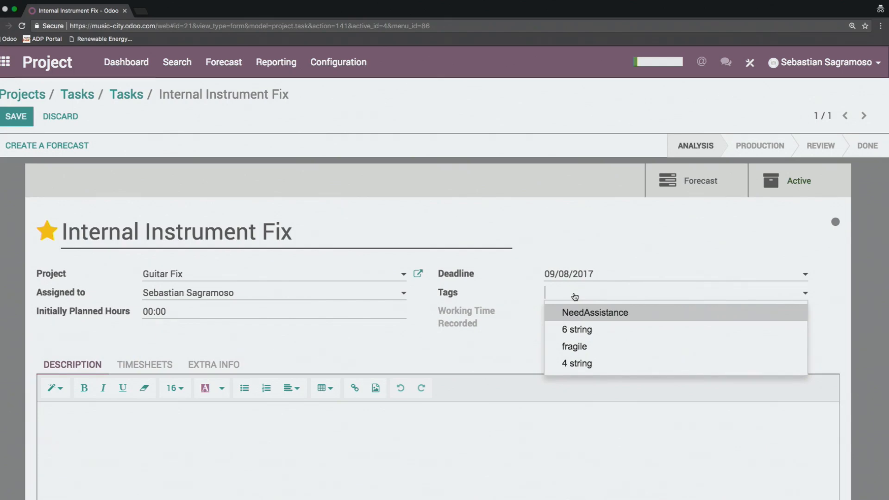
click(579, 333)
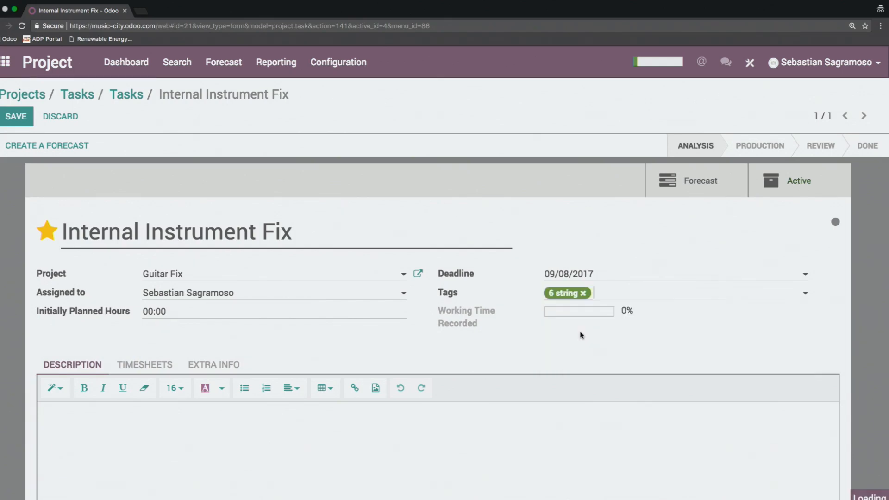
click(611, 298)
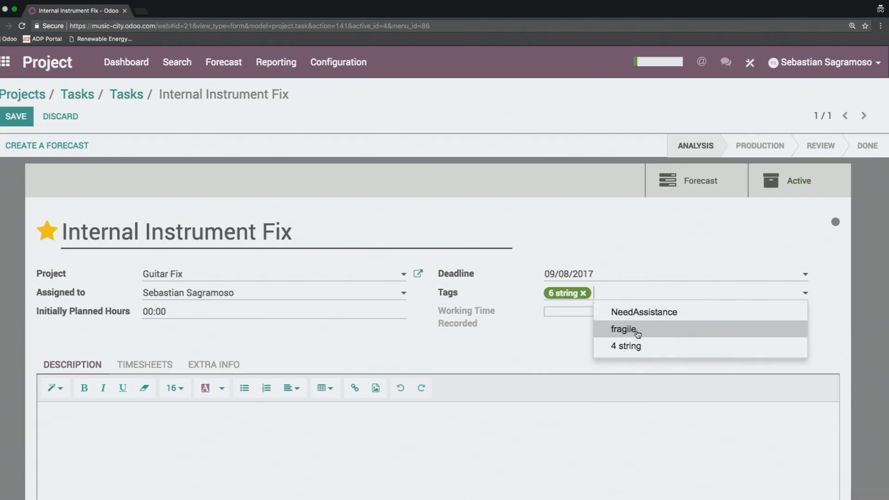
click(623, 329)
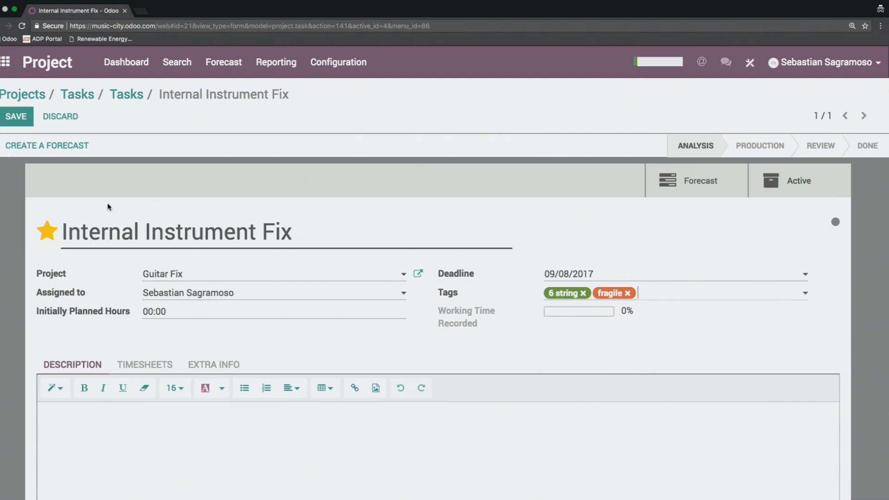
Step: Set the task's initially planned hours to 8 and save the task
click(153, 311)
text(8)
click(22, 124)
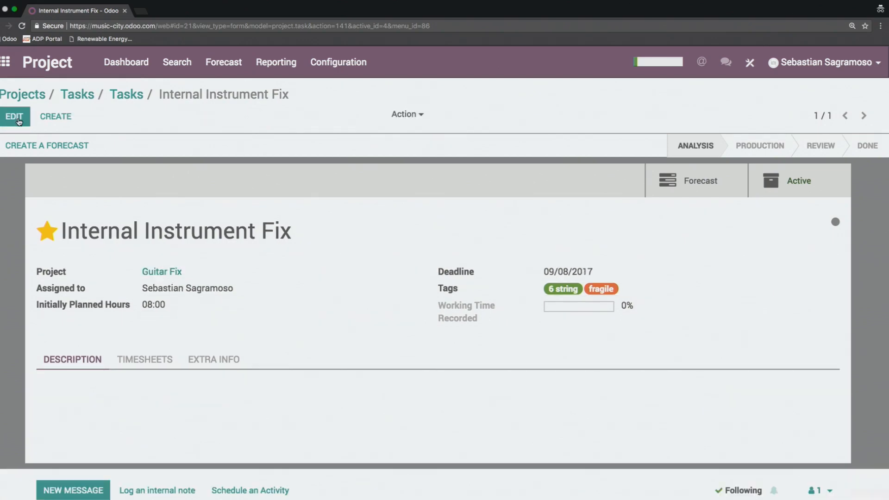
Step: Create a forecast for the Internal Instrument Fix task with the end date 09/08/2017
click(61, 145)
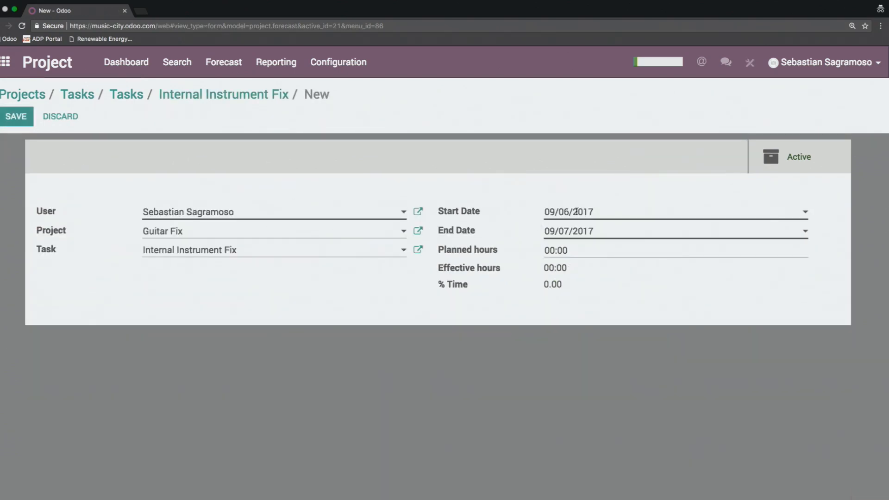
click(586, 231)
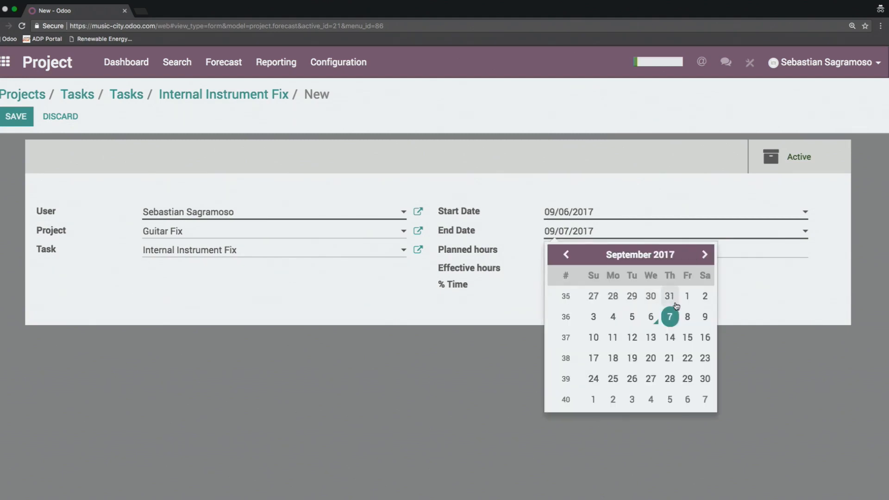
click(651, 317)
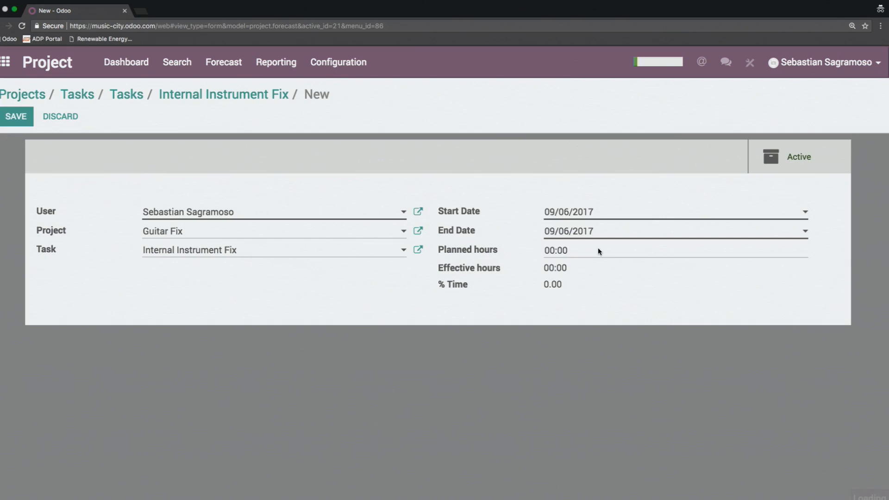
click(582, 230)
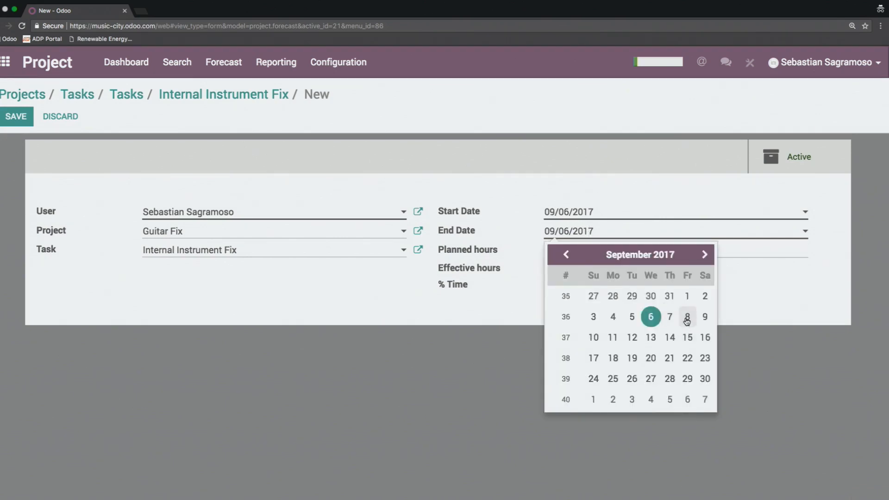
click(687, 317)
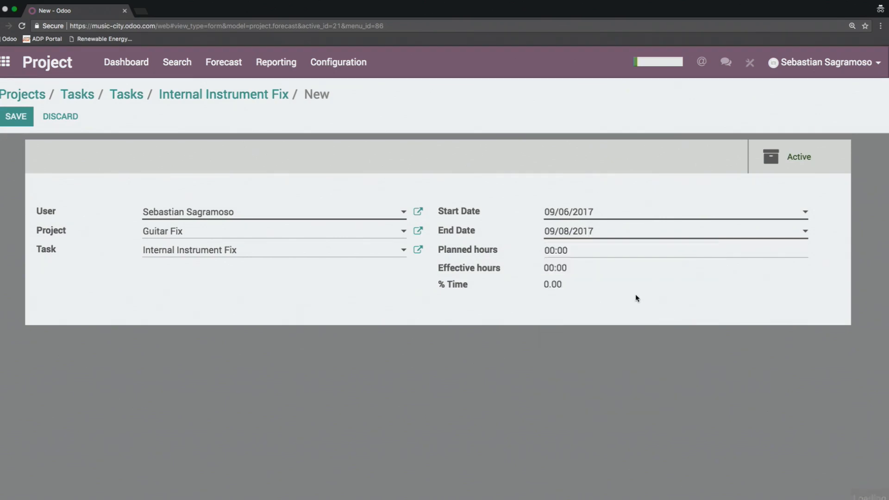
Step: Set the forecast's planned hours to 01:20 and save the forecast, accepting the prompt about leaving the page
click(565, 250)
key(BackSpace)
text(8)
click(378, 285)
click(13, 119)
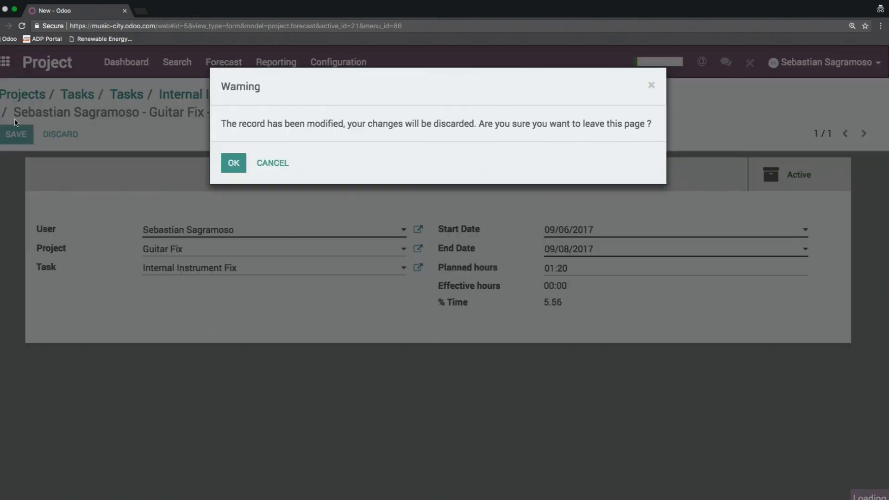
click(233, 162)
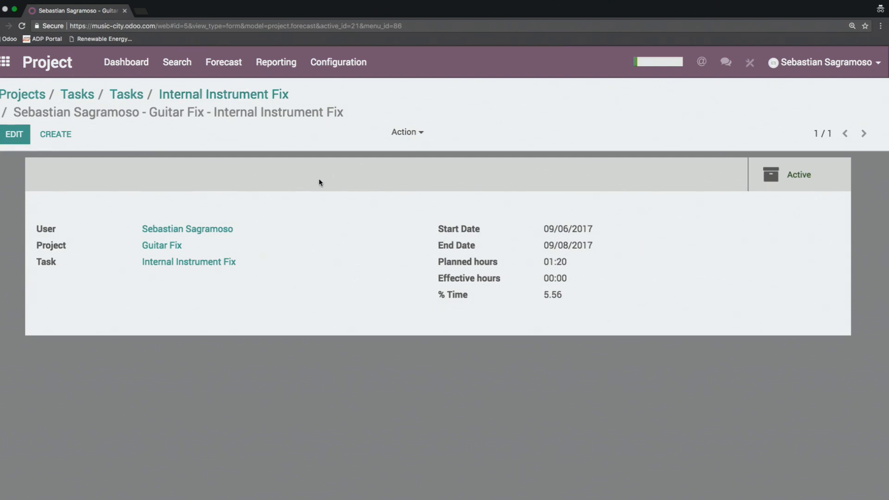
Step: View the Internal Instrument Fix task's forecast as a weekly Gantt chart, and open the Gantt forecast by project
click(203, 94)
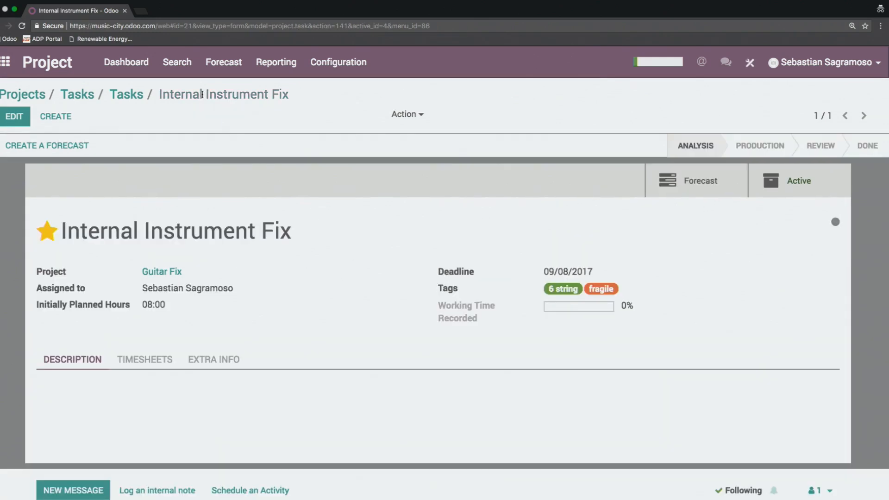
click(686, 188)
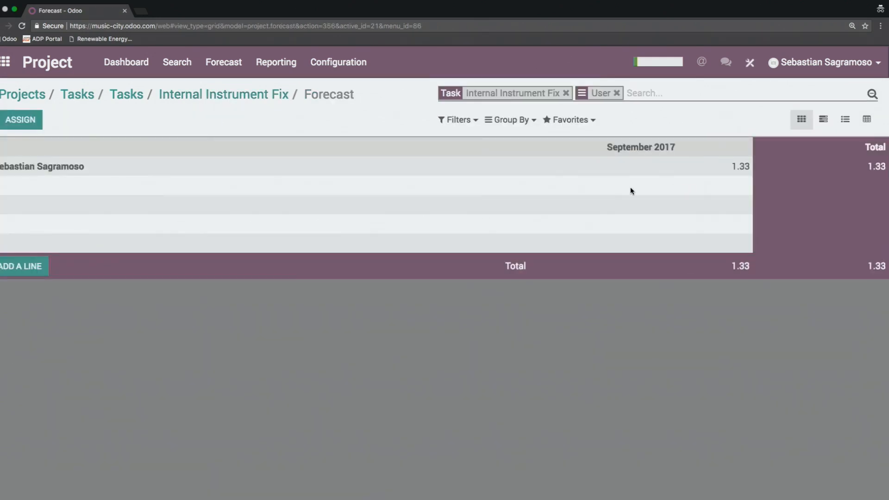
click(825, 120)
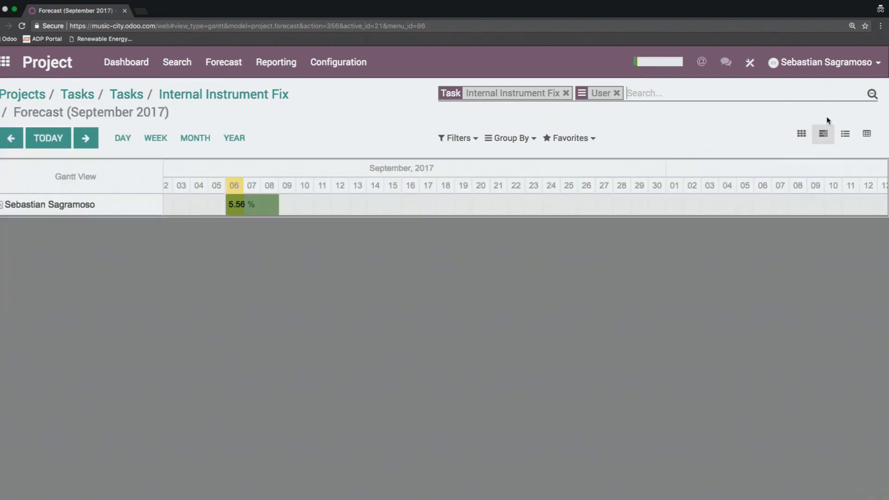
click(157, 138)
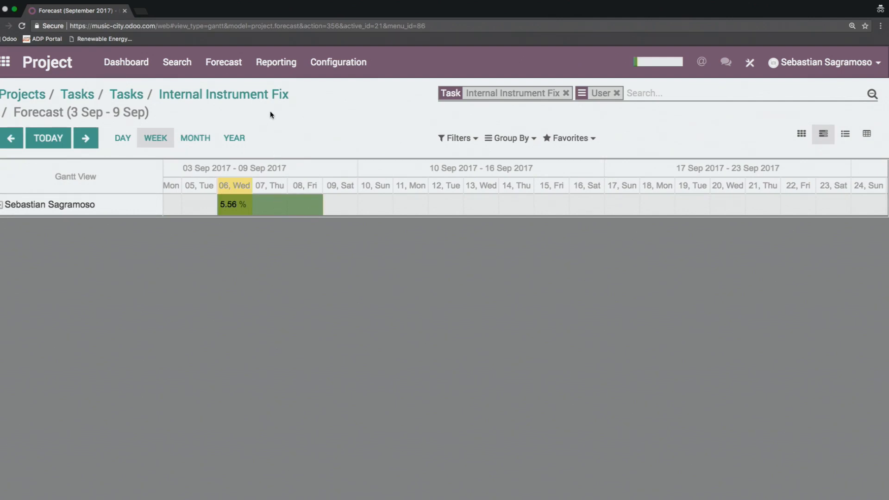
click(224, 62)
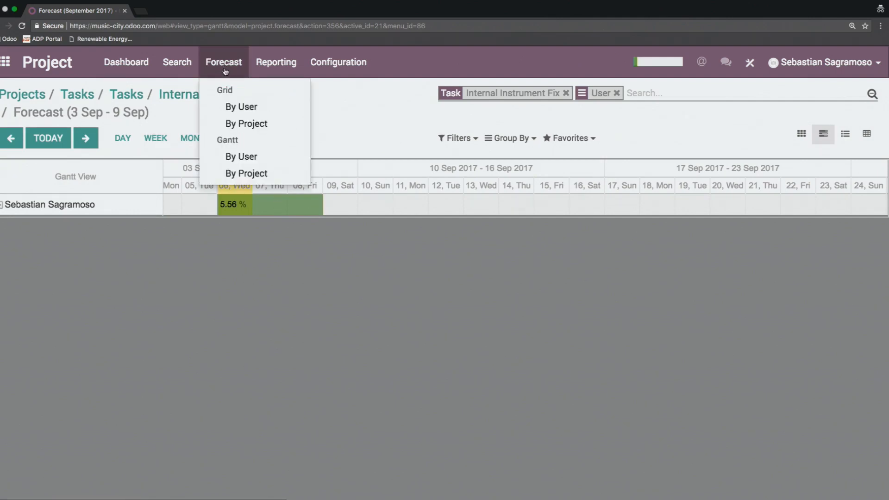
click(247, 174)
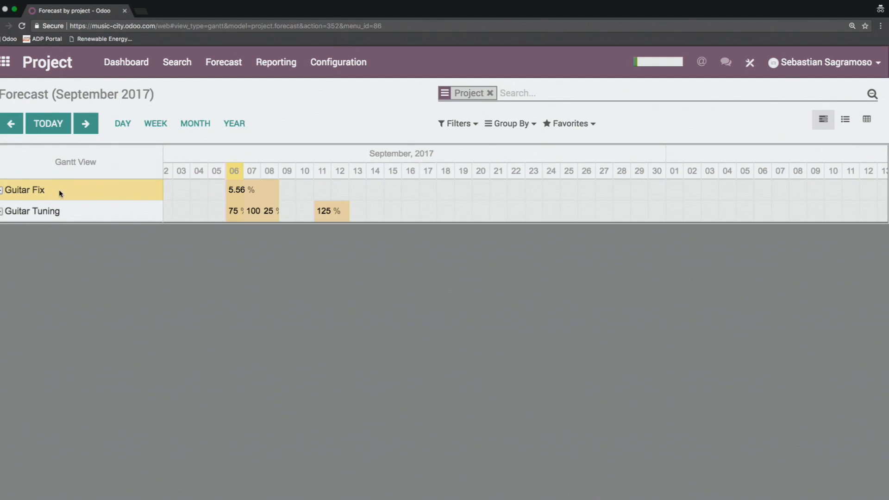
Step: Examine the task forecasts under Guitar Fix and Guitar Tuning in the Gantt chart, switching it to the weekly scale
click(59, 189)
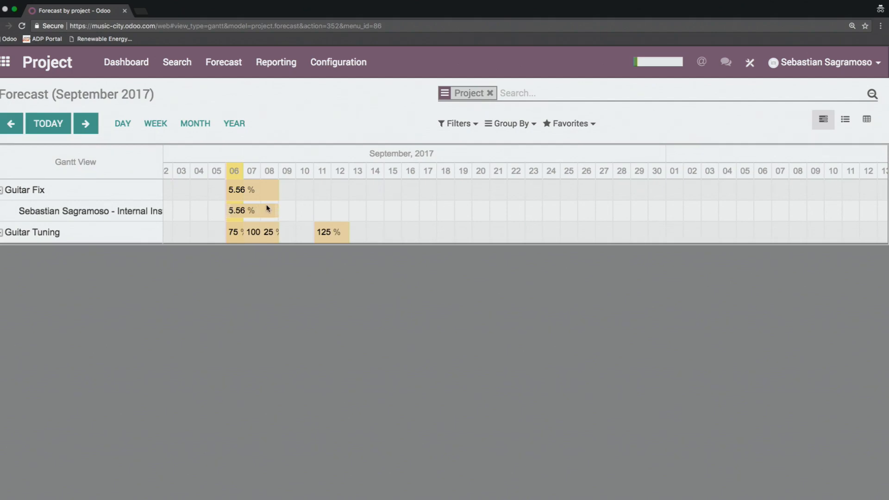
click(67, 191)
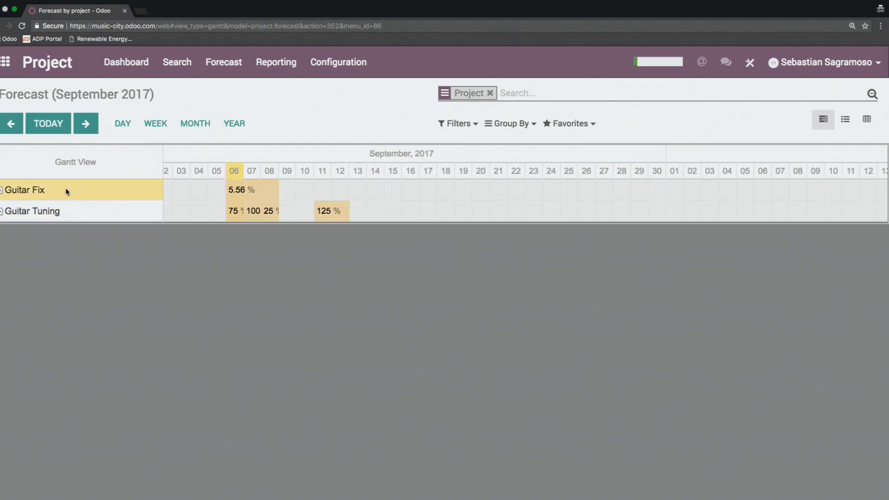
click(84, 209)
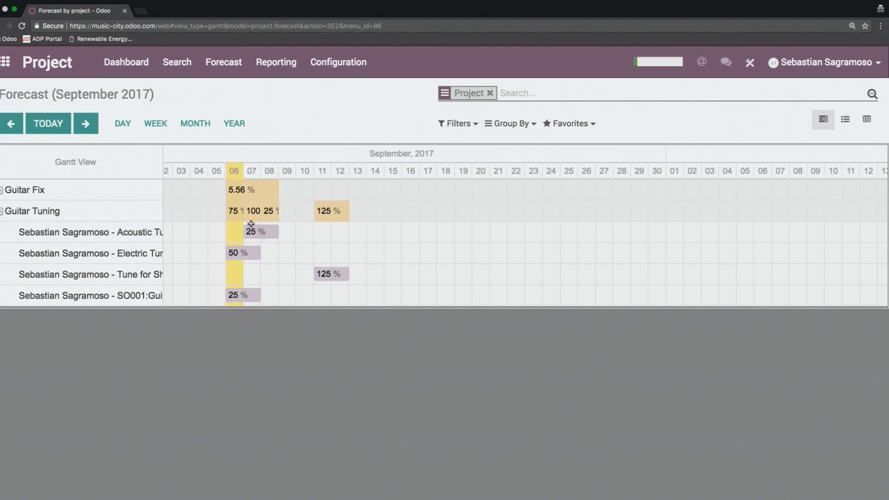
click(162, 132)
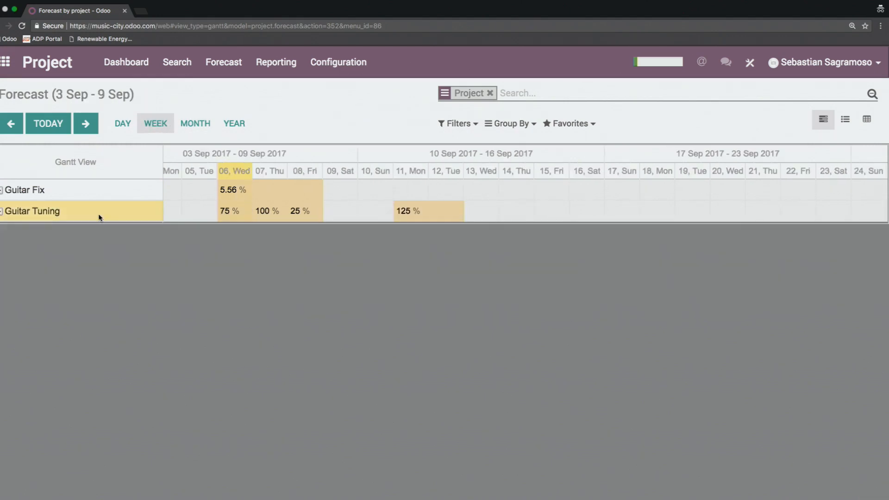
click(99, 215)
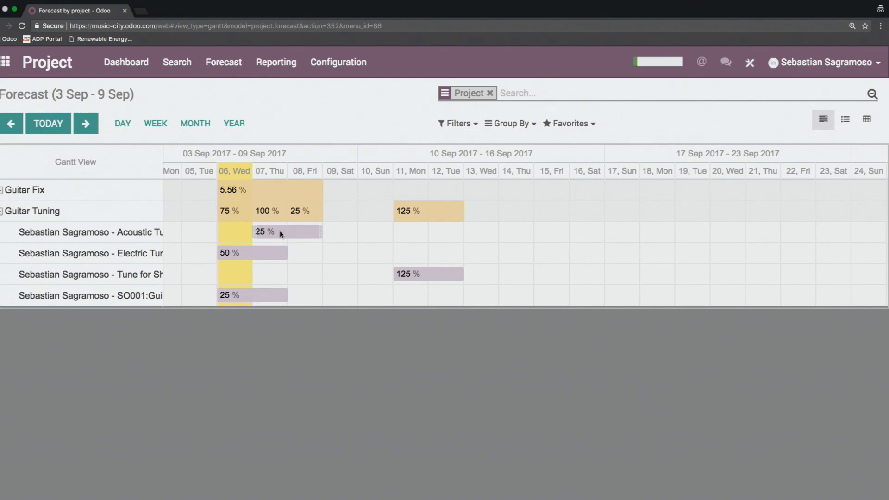
Step: Reschedule the acoustic tuning forecast to start on Wednesday 06, and try to move the 125 % forecast about two days earlier
drag(279, 230, 246, 232)
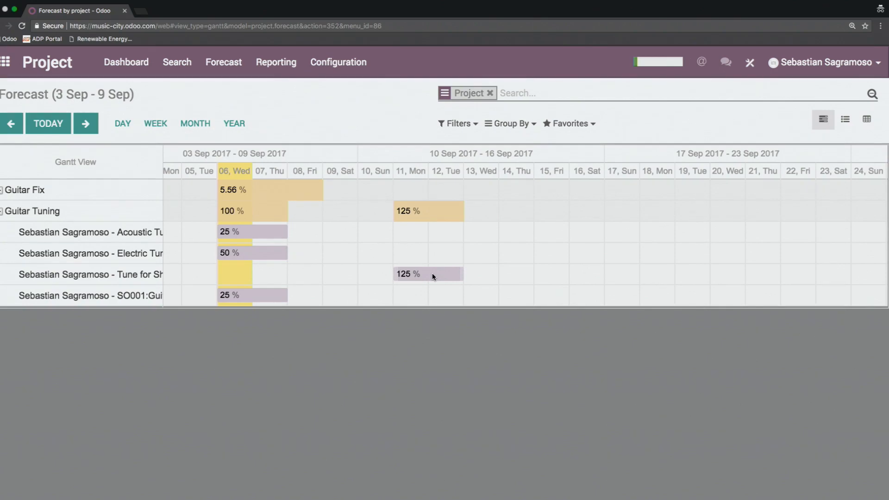
drag(432, 276, 363, 280)
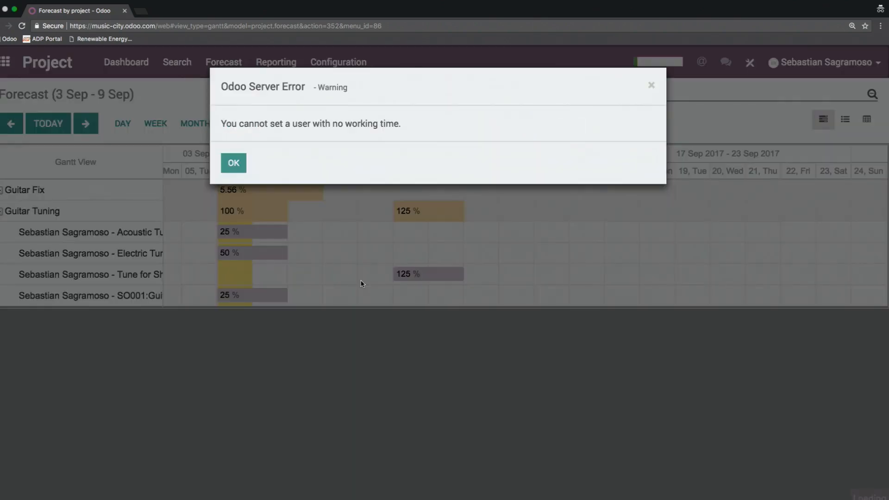
click(239, 164)
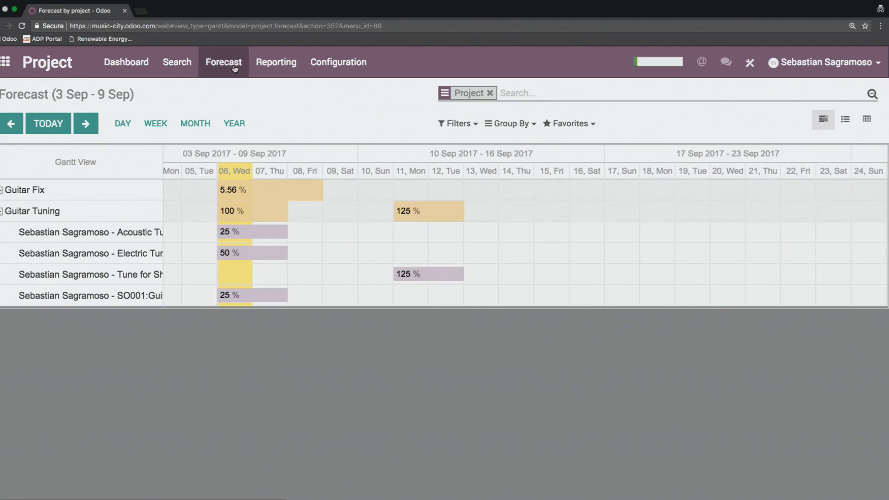
Step: Open the Guitar Fix project's configuration from the projects dashboard and look over its email and general settings
click(217, 67)
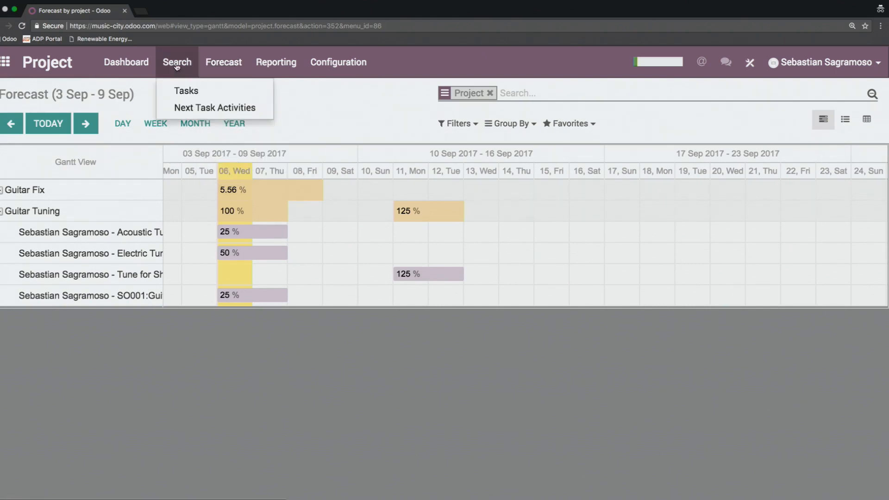
click(116, 61)
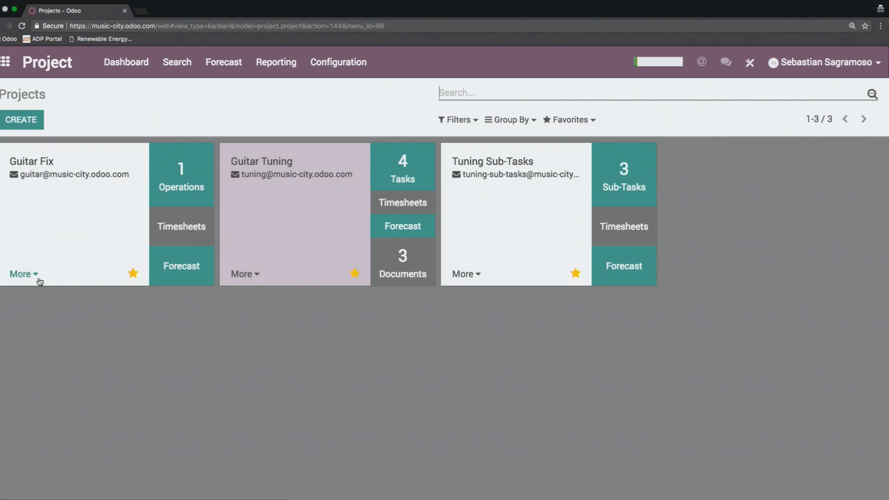
click(24, 274)
click(37, 192)
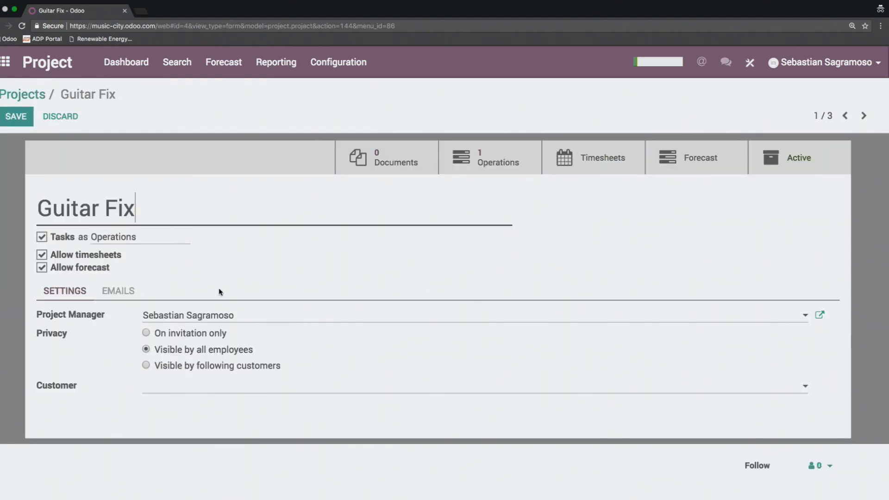
click(115, 293)
click(79, 289)
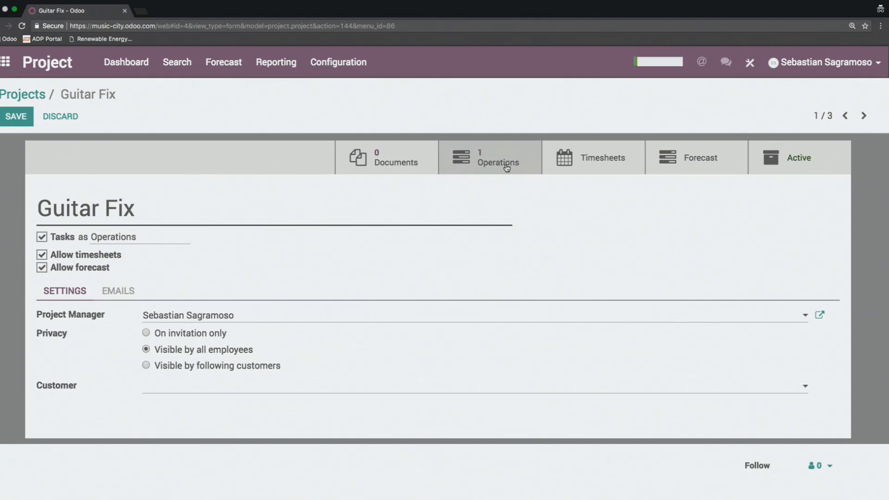
Step: Open the Guitar Fix project's operations and move the Internal Instrument Fix task to the Production stage
click(39, 96)
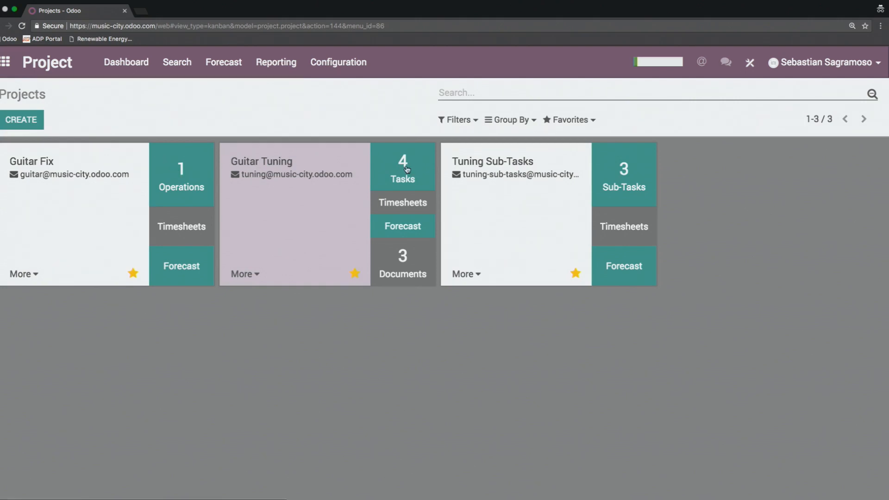
click(194, 176)
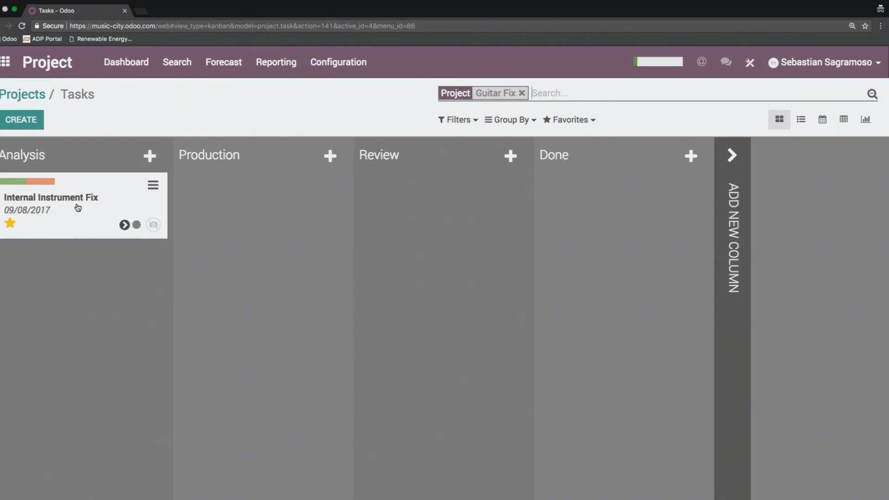
drag(87, 207, 243, 204)
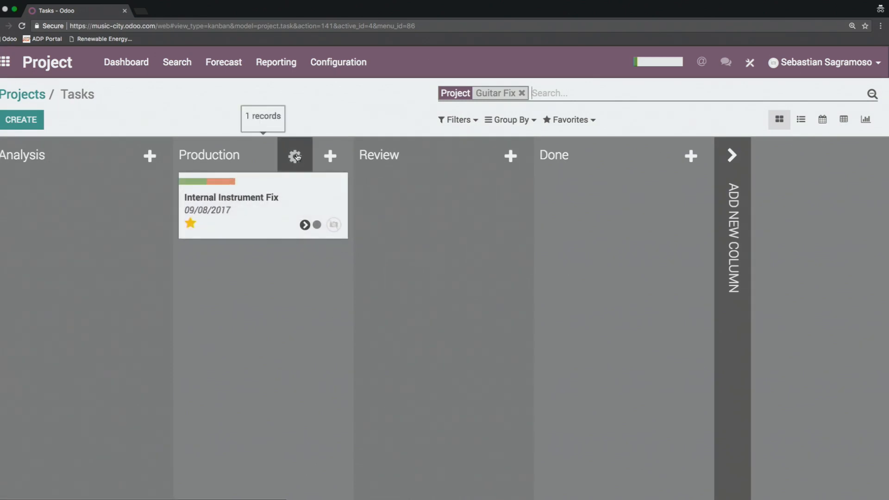
Step: Examine the Production stage's edit options and the form for a new email template, closing both without saving
click(296, 156)
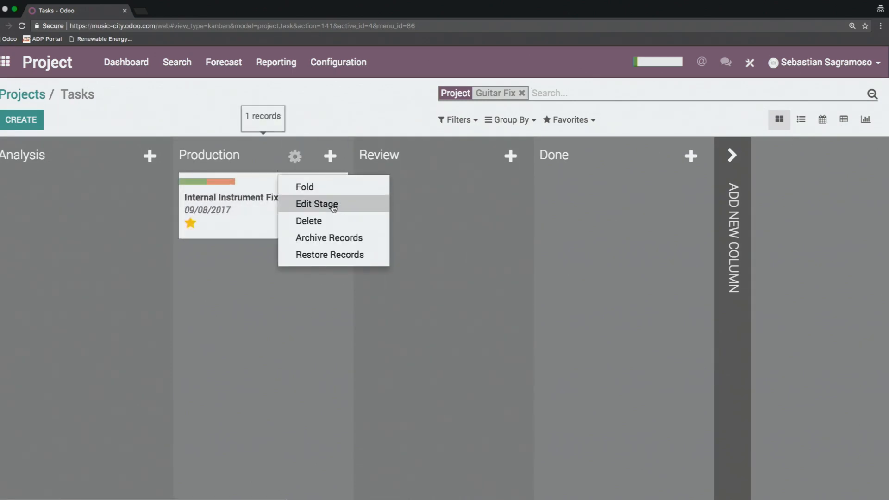
click(332, 207)
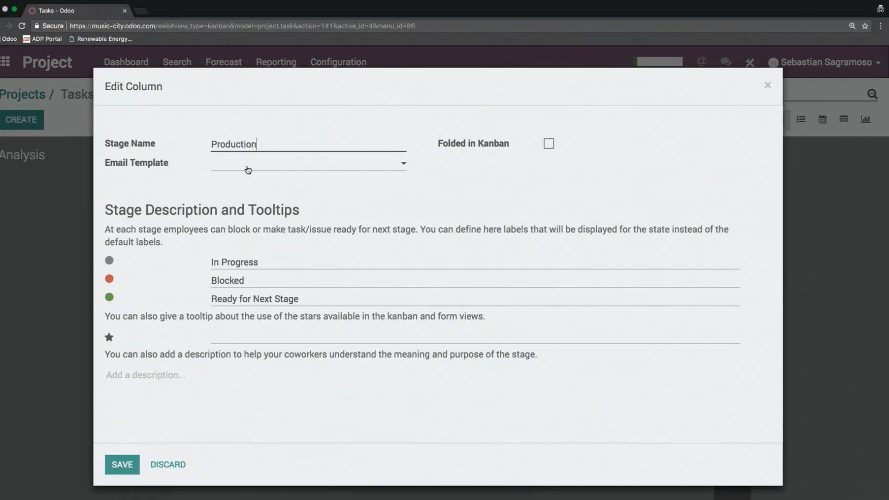
click(246, 168)
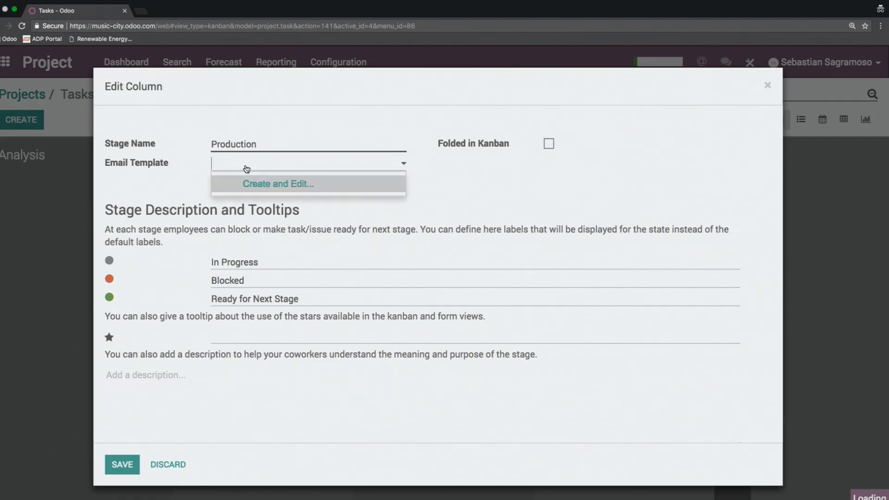
click(273, 187)
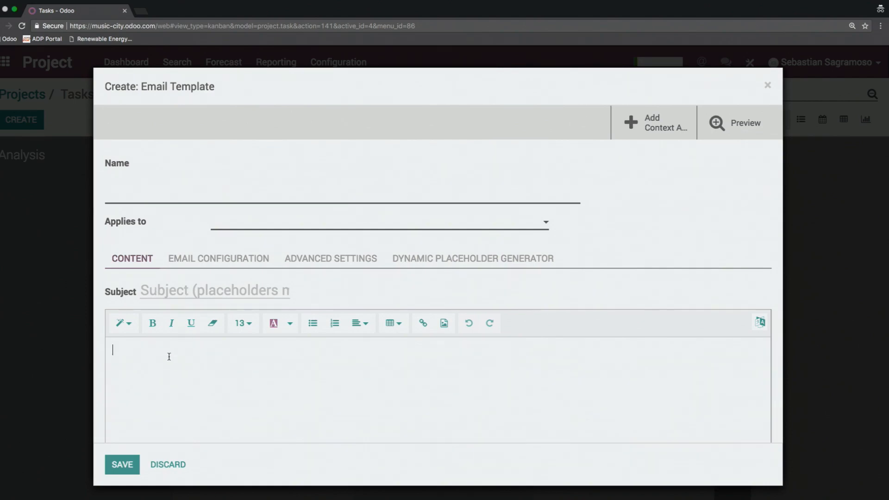
scroll(213, 359, down, 2)
scroll(217, 362, up, 2)
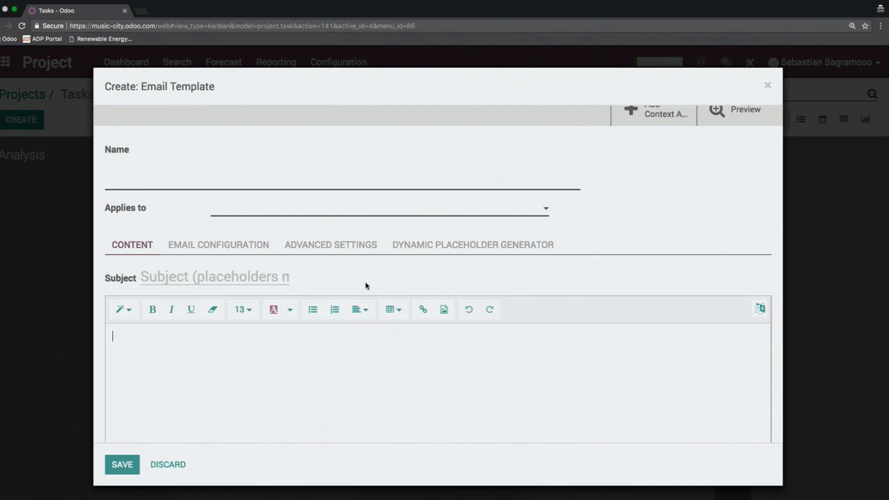
scroll(604, 230, up, 1)
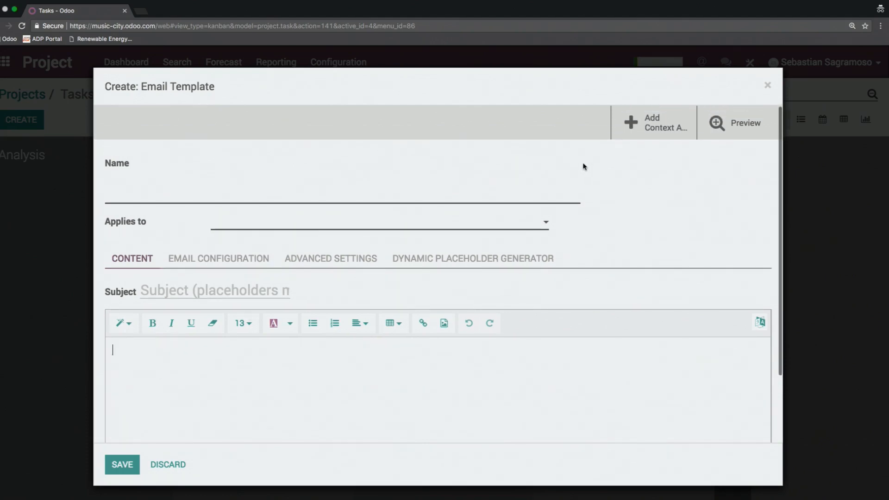
click(767, 87)
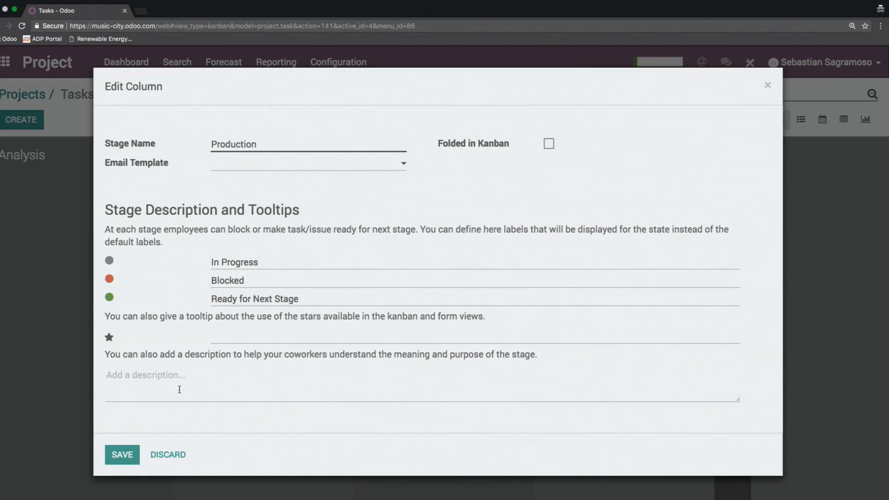
click(170, 454)
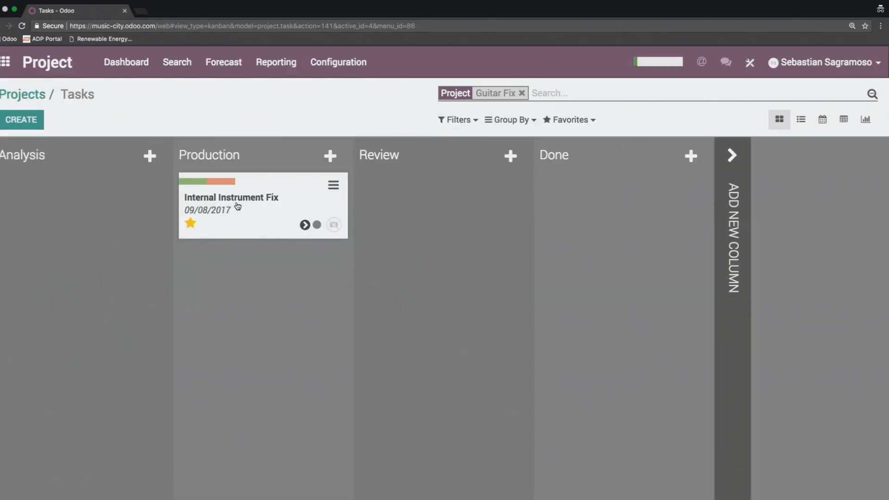
Step: Mark the Internal Instrument Fix task as Ready for Next Stage and move it to the Review stage
click(317, 225)
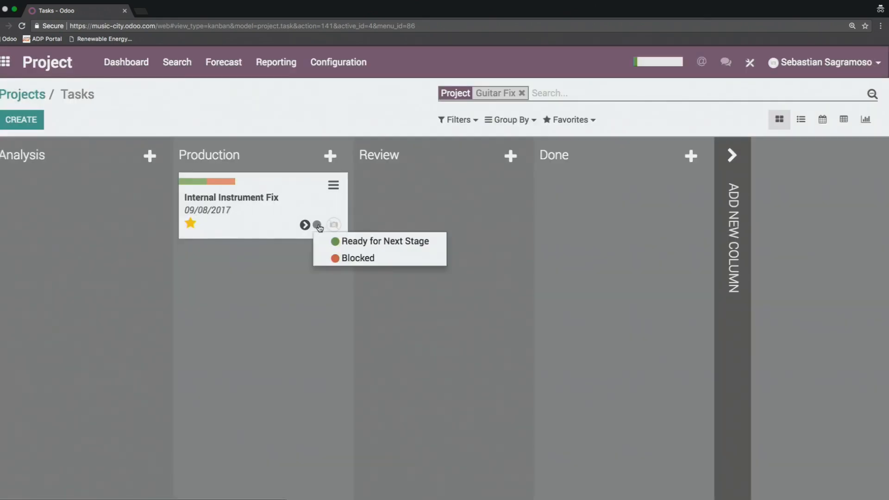
click(345, 242)
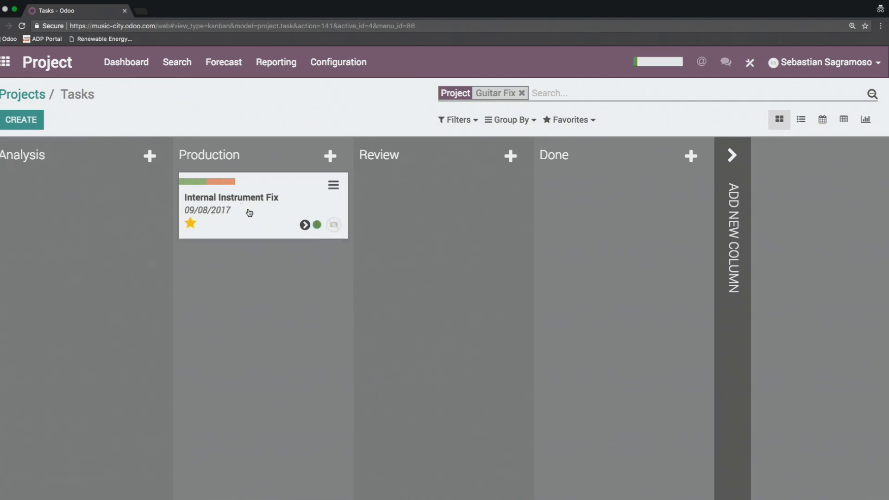
drag(249, 213, 429, 227)
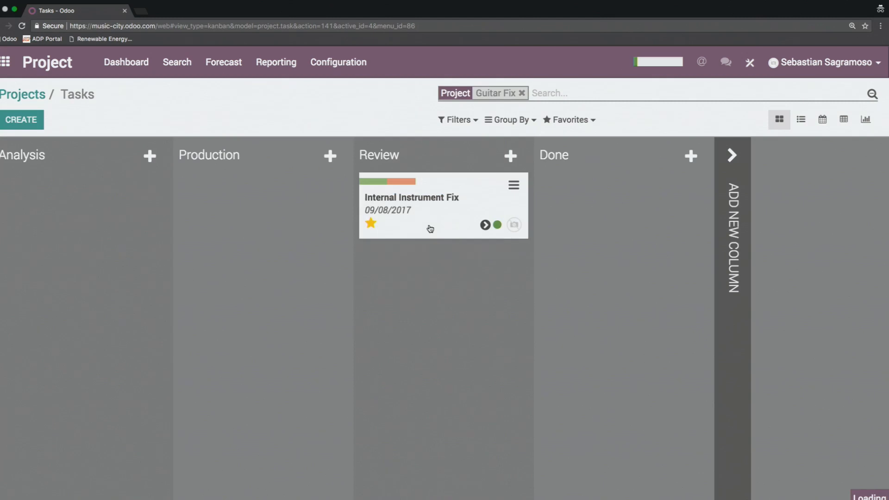
Step: Mark the Internal Instrument Fix task in the Review stage as Blocked
click(498, 226)
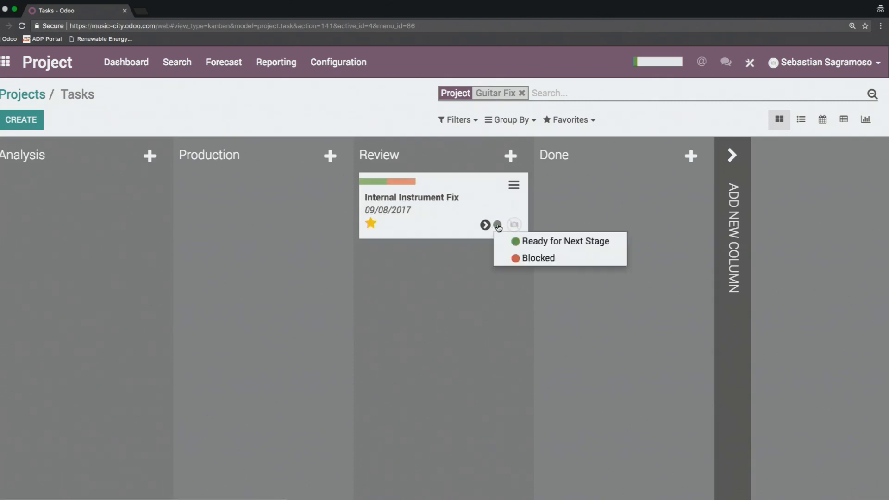
click(517, 257)
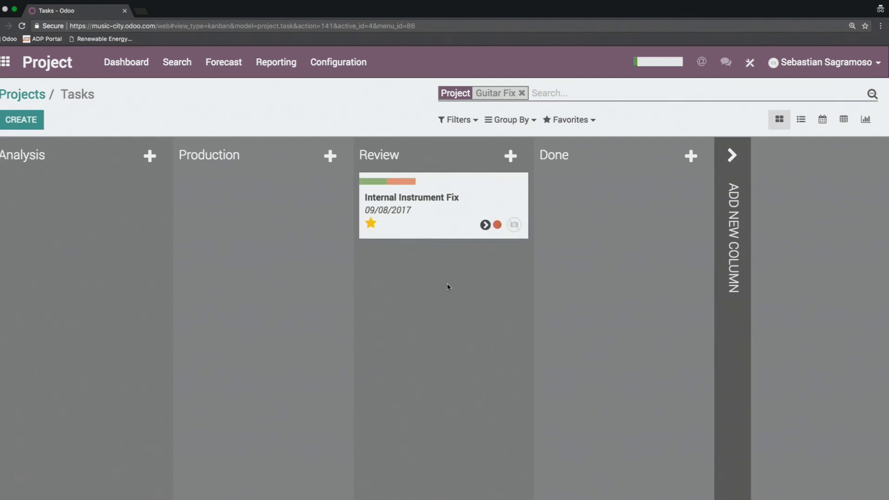
Step: Open the Internal Instrument Fix task and read through its history of stage and kanban state changes
click(426, 214)
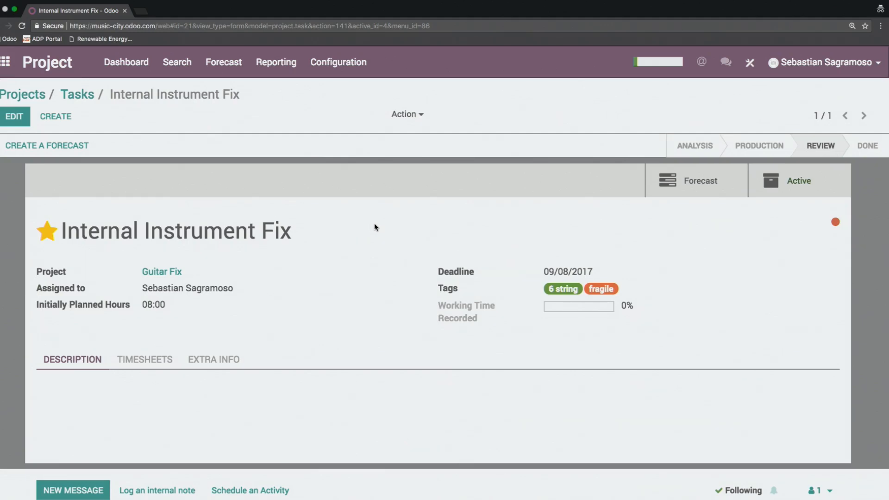
scroll(374, 227, down, 8)
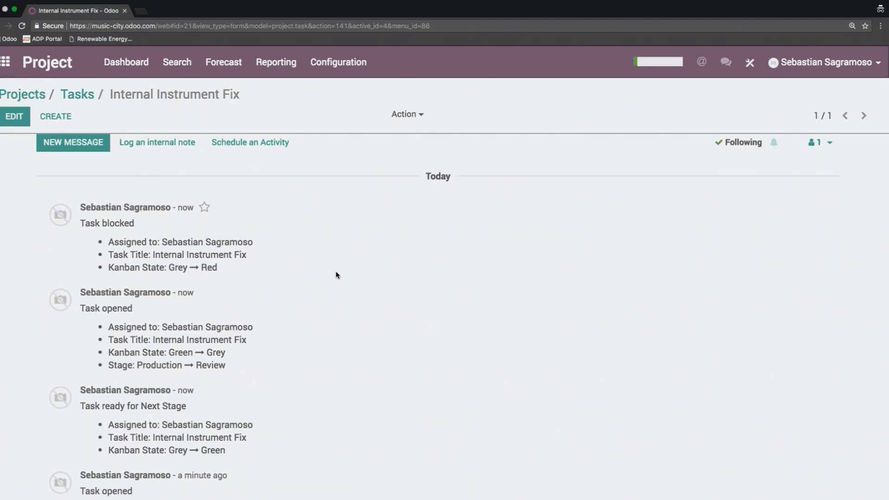
scroll(336, 274, up, 3)
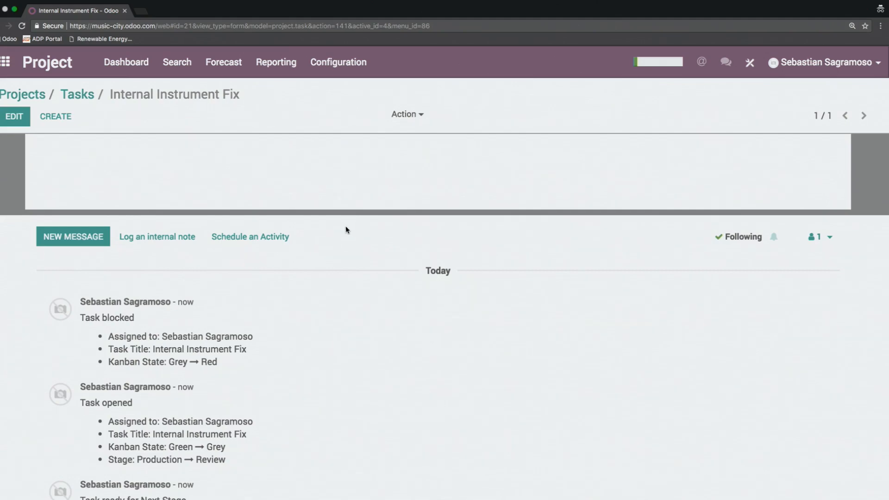
scroll(341, 231, down, 7)
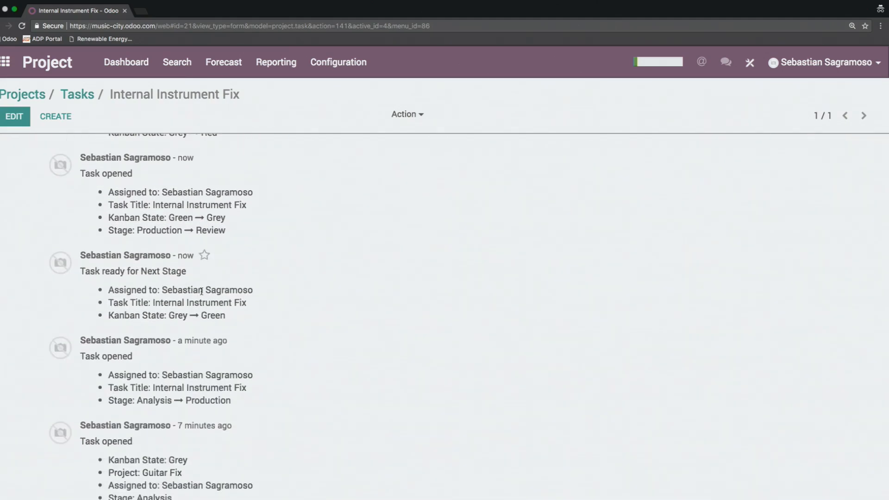
scroll(290, 306, down, 1)
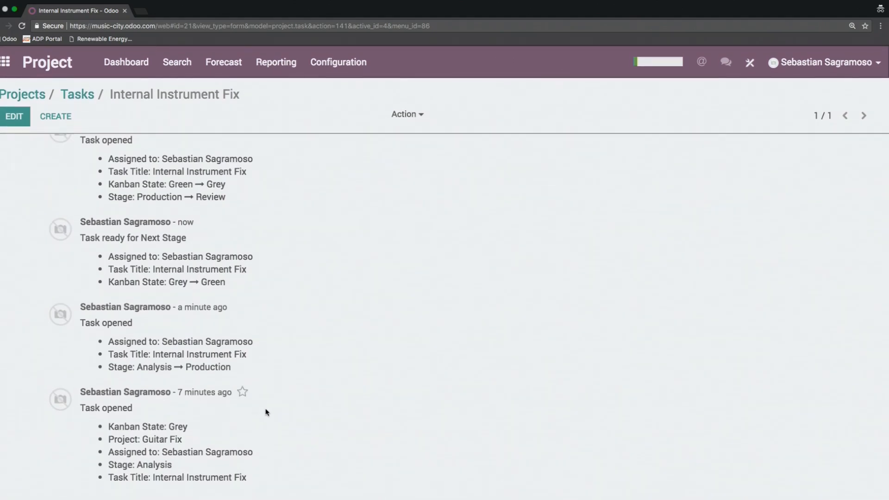
scroll(306, 412, up, 2)
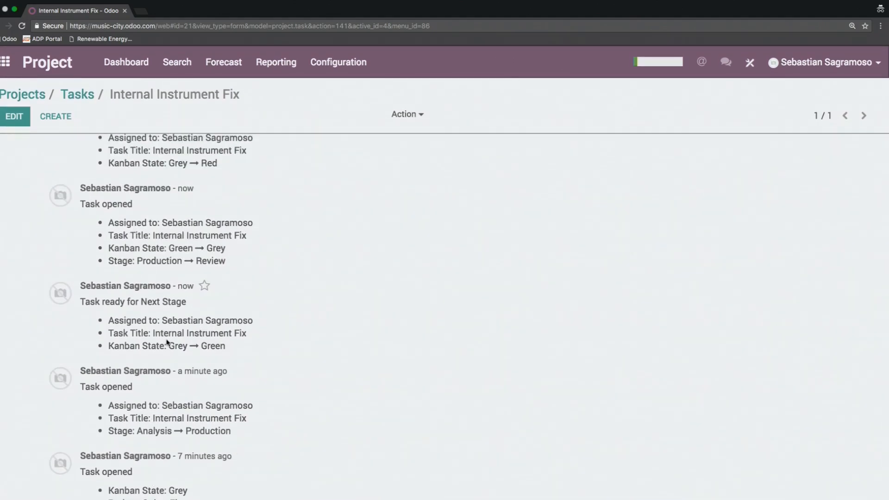
scroll(305, 447, up, 3)
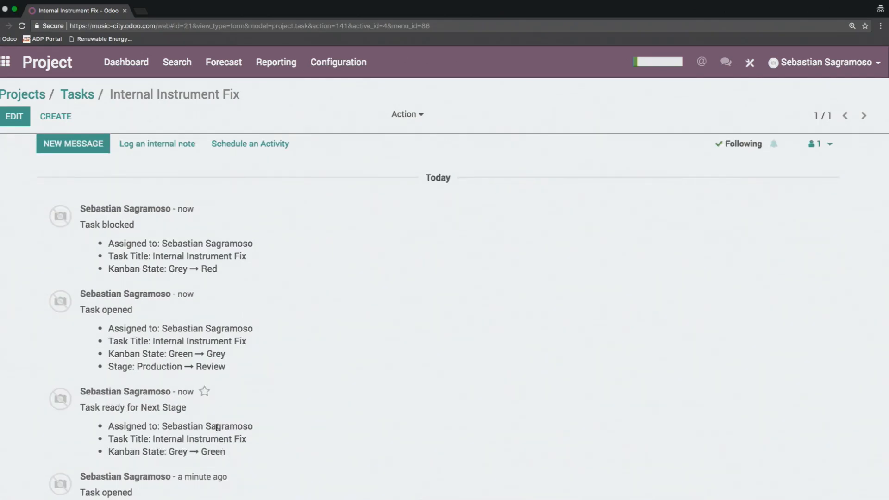
Step: Log an internal note on the Internal Instrument Fix task mentioning the assigned colleague, with the text "Hey check n!"
scroll(278, 439, up, 3)
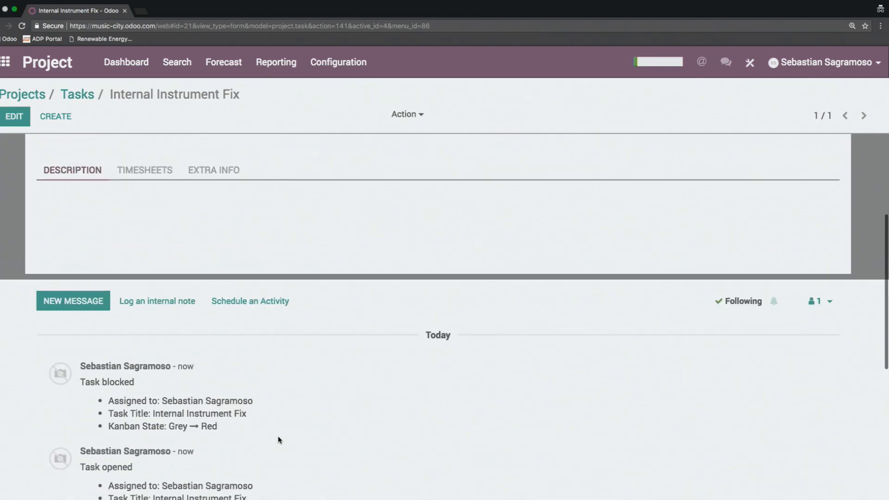
click(157, 302)
text(@)
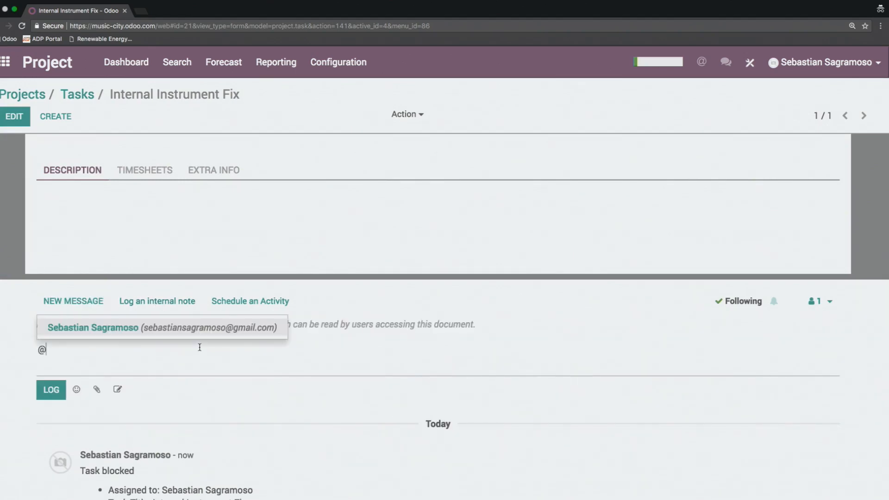
click(179, 327)
text(He)
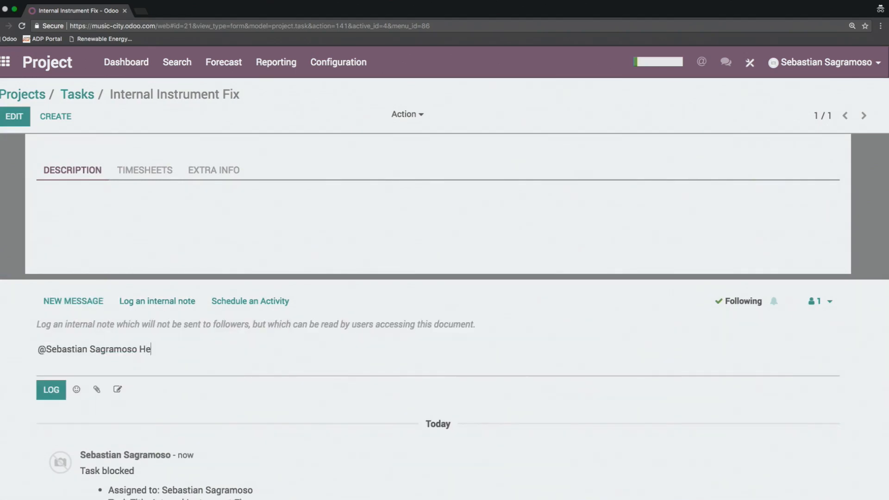
text(y leave)
key(BackSpace)
key(BackSpace)
key(BackSpace)
key(BackSpace)
key(BackSpace)
text(check n)
click(55, 394)
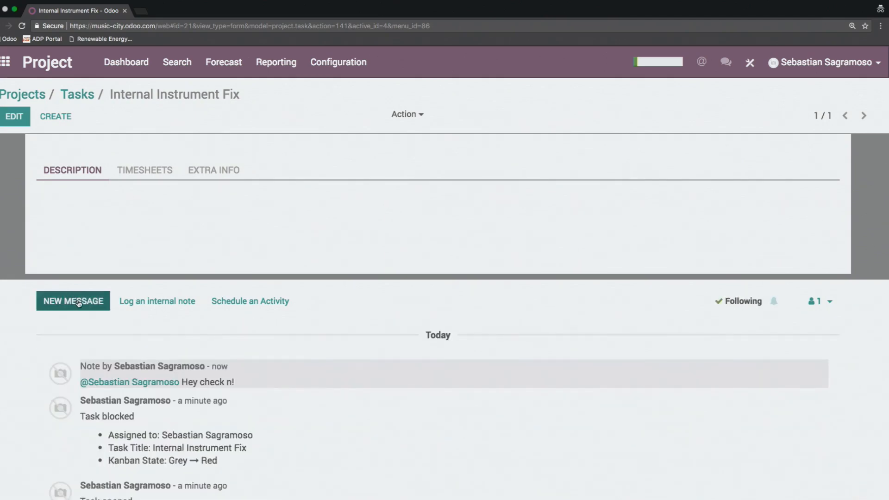
Step: Open the composer for a message to the task's followers and examine the options for adding followers and channels
click(78, 303)
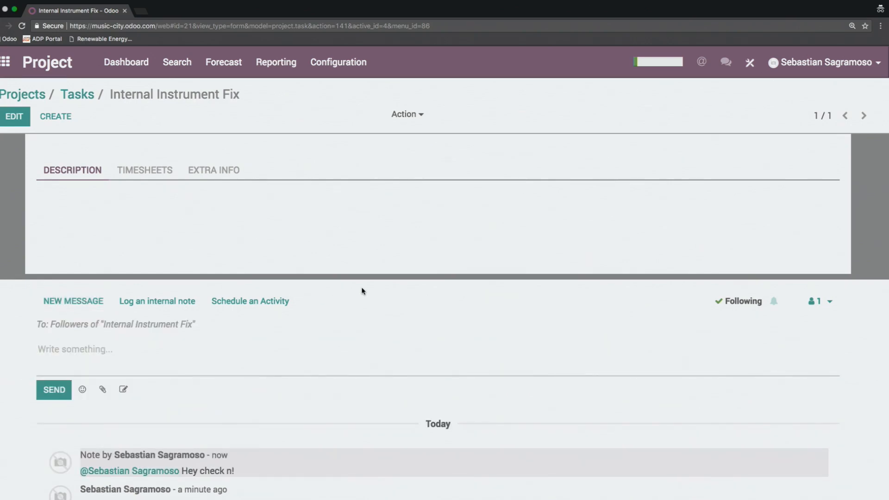
click(828, 301)
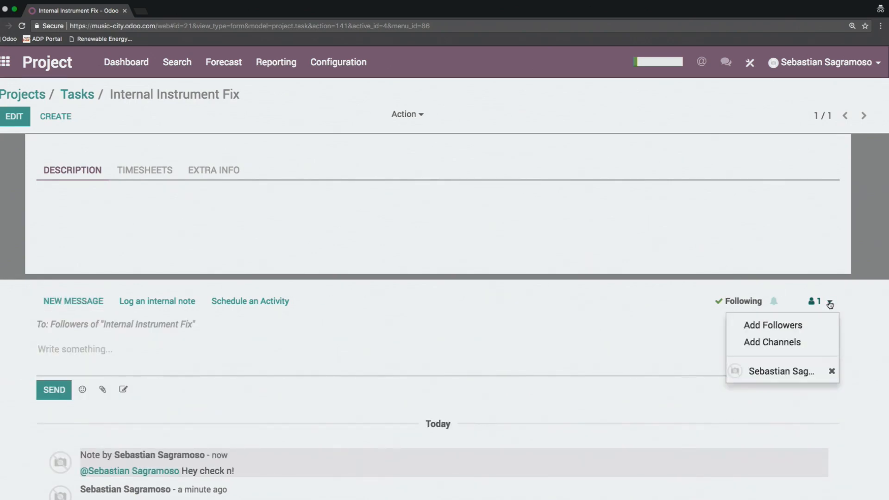
click(661, 294)
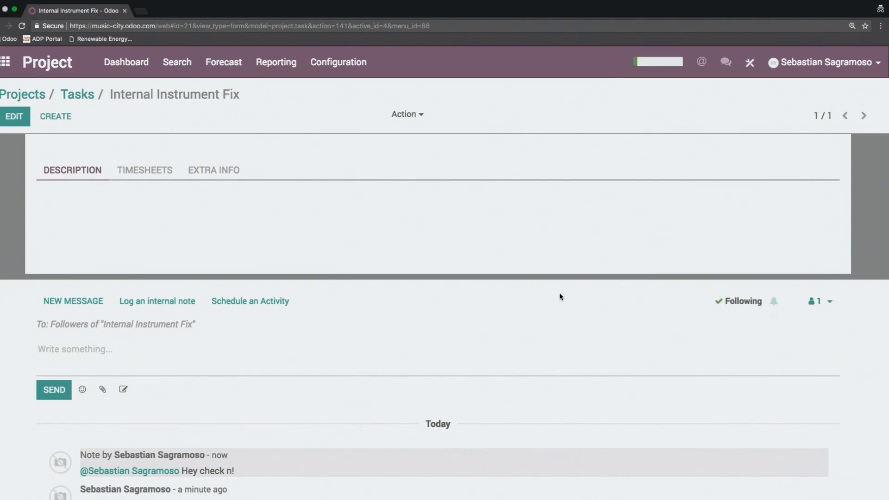
Step: Schedule a Todo activity on the task with the summary "locate strings" and a deadline of 09/07/2017
click(233, 305)
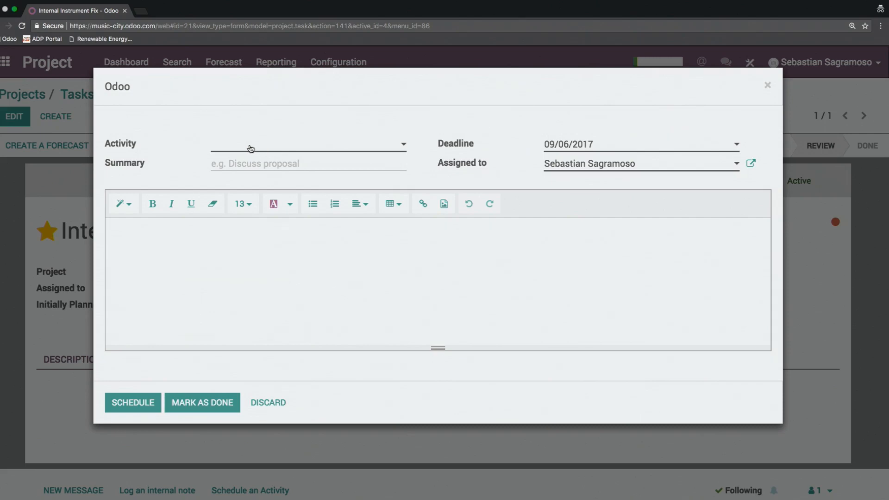
click(250, 148)
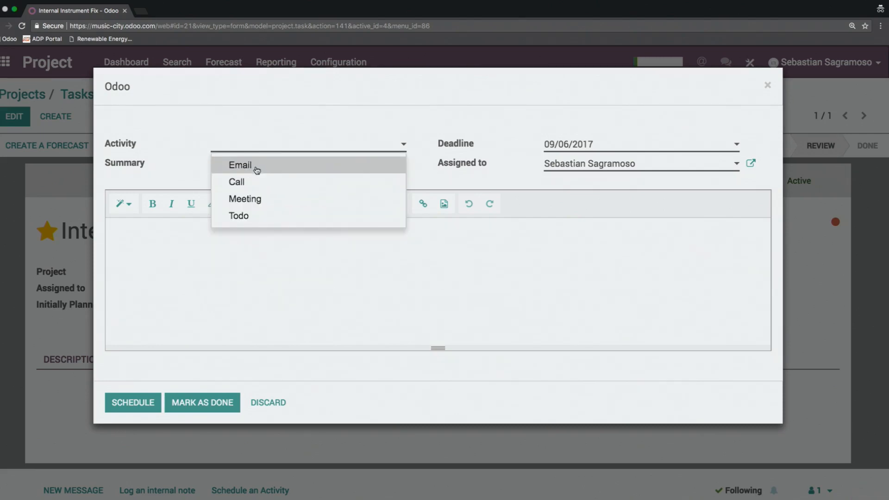
click(273, 186)
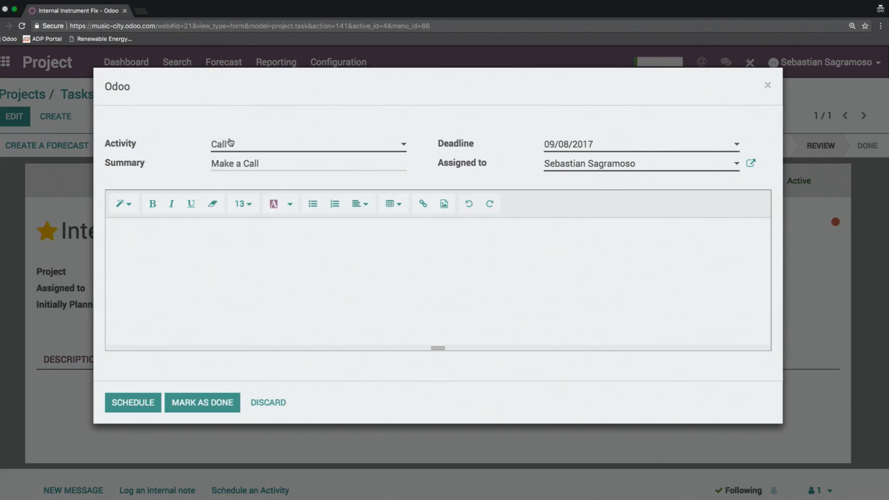
click(231, 144)
click(238, 216)
triple_click(270, 163)
text(locate )
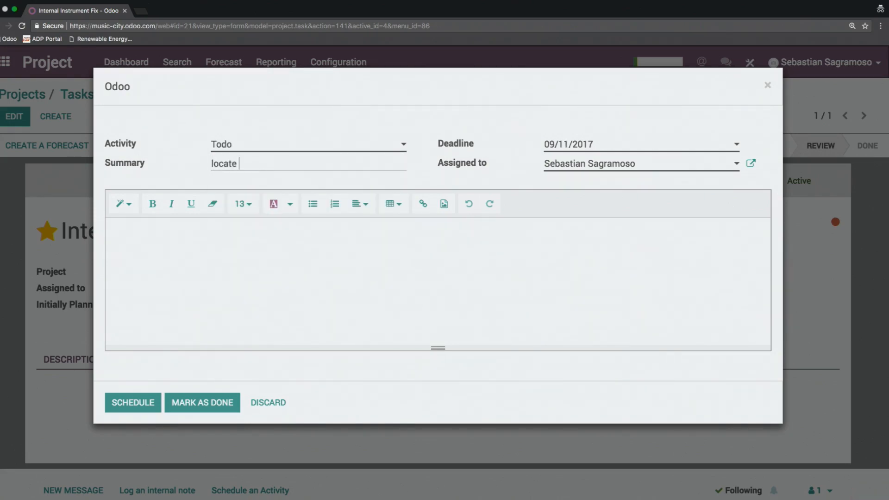
text(strings)
click(585, 141)
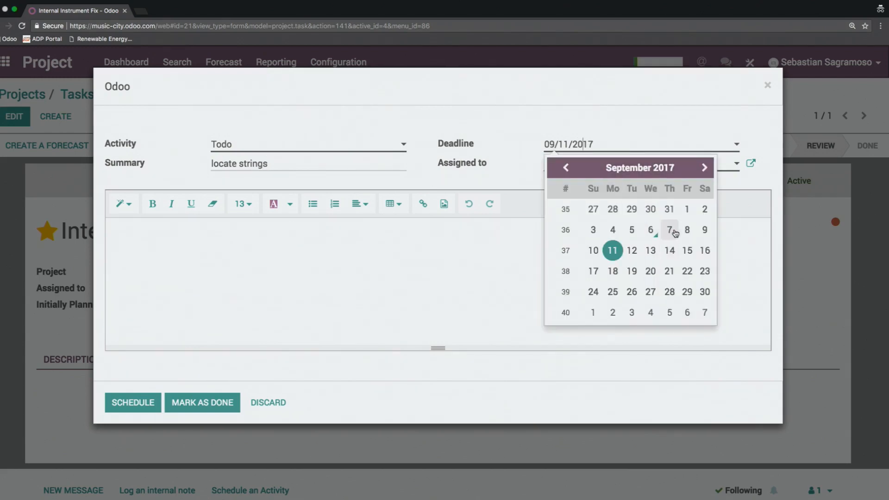
click(675, 230)
click(132, 402)
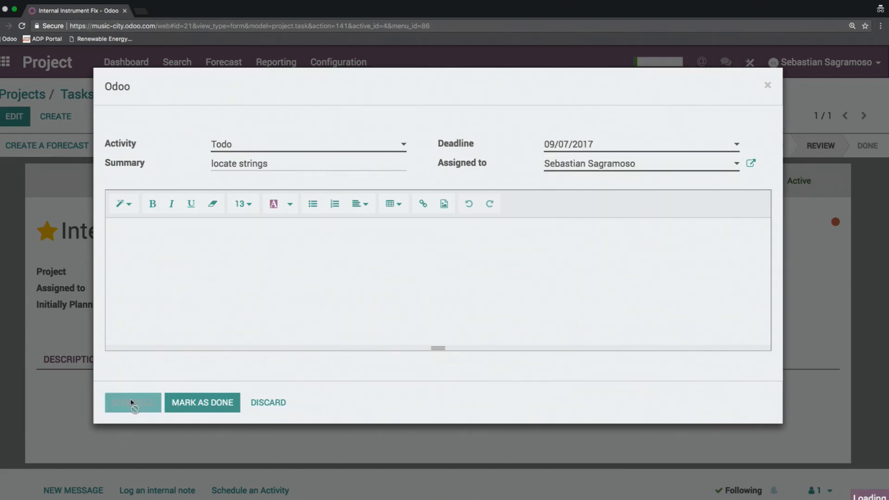
Step: Mark the planned "locate strings" activity as done
scroll(220, 256, down, 8)
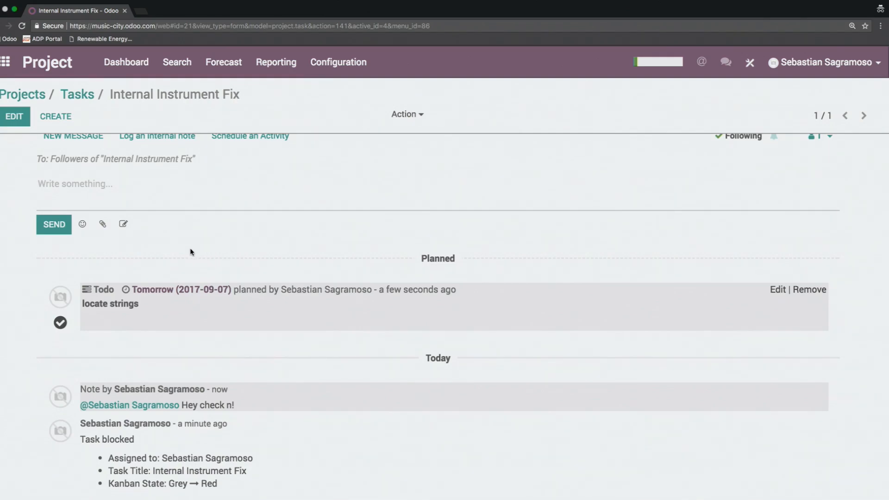
click(61, 324)
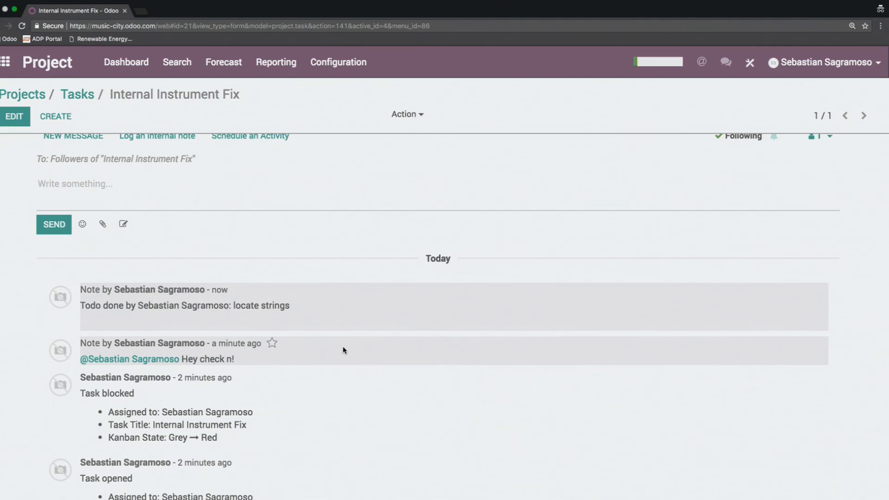
scroll(342, 350, up, 6)
scroll(343, 348, up, 3)
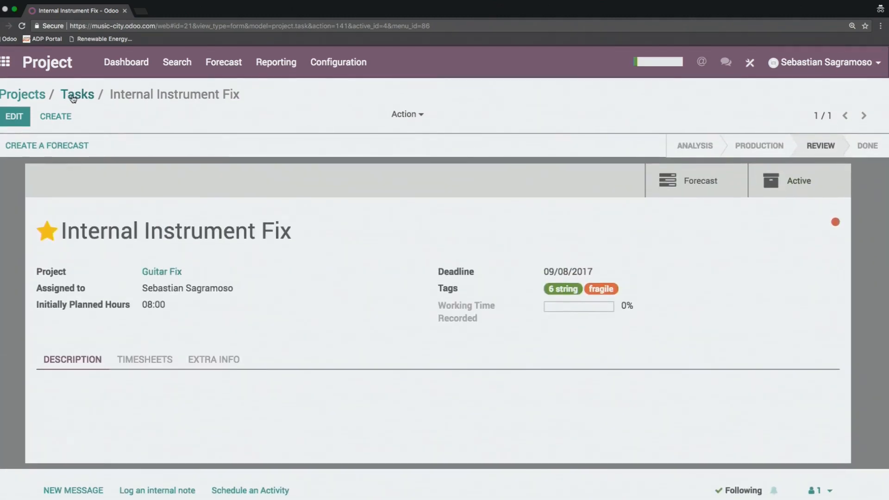
Step: Leave the task, switch to the Sales app, and open the Guitar Tuning product from its product catalog
click(81, 97)
click(31, 94)
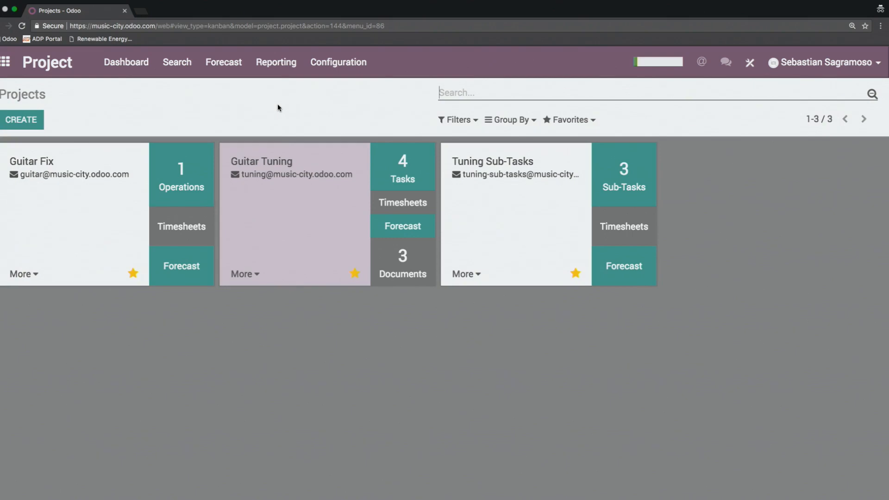
click(5, 61)
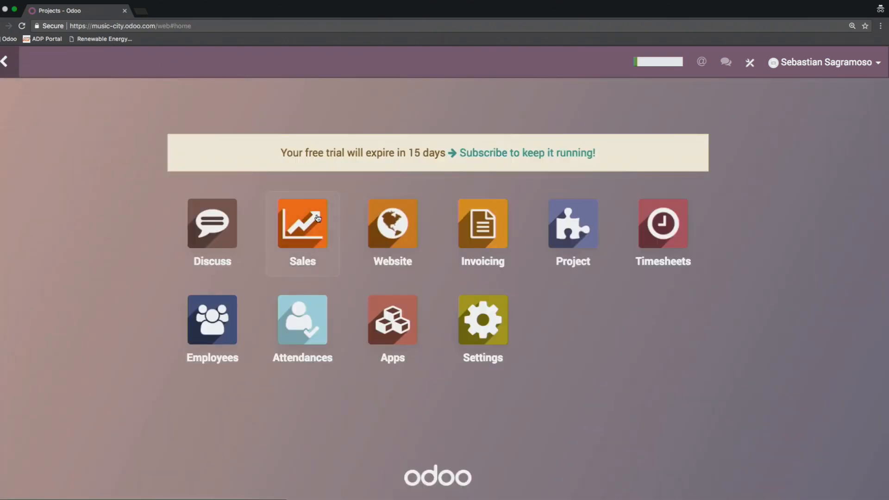
click(304, 230)
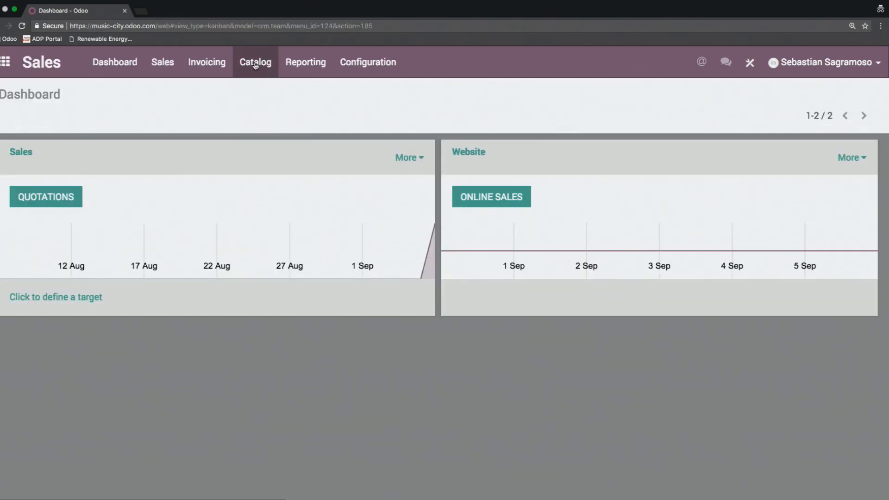
click(255, 66)
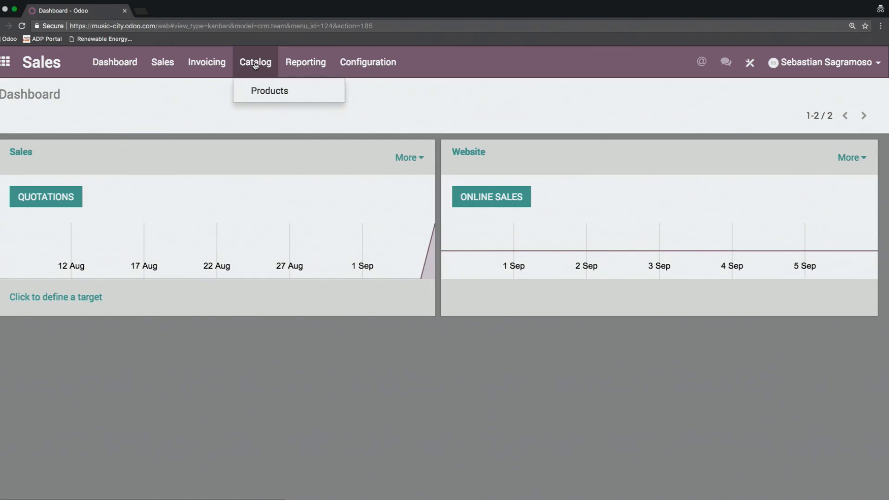
click(271, 92)
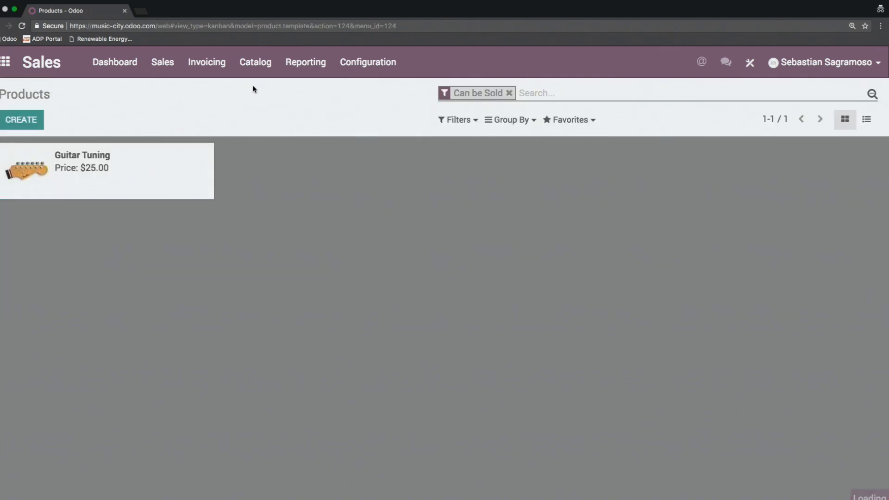
click(138, 172)
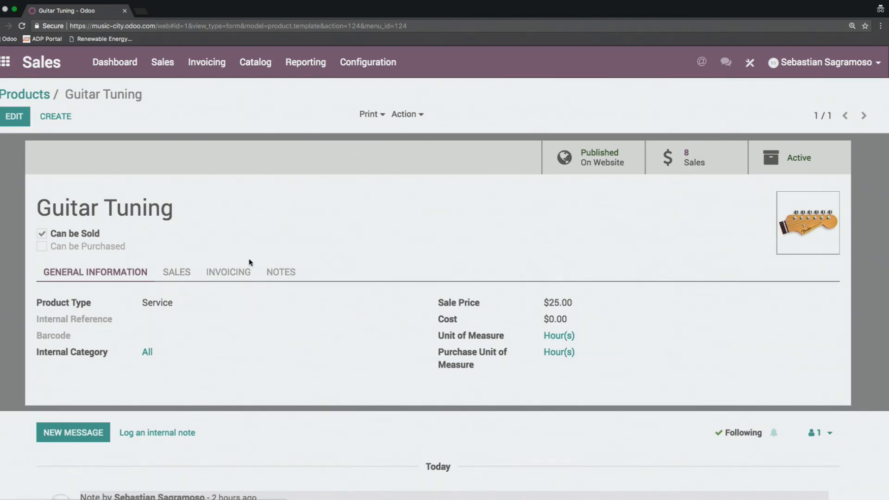
Step: Review the Guitar Tuning product's sales and invoicing settings, including its invoicing policy, service tracking and linked project
click(180, 275)
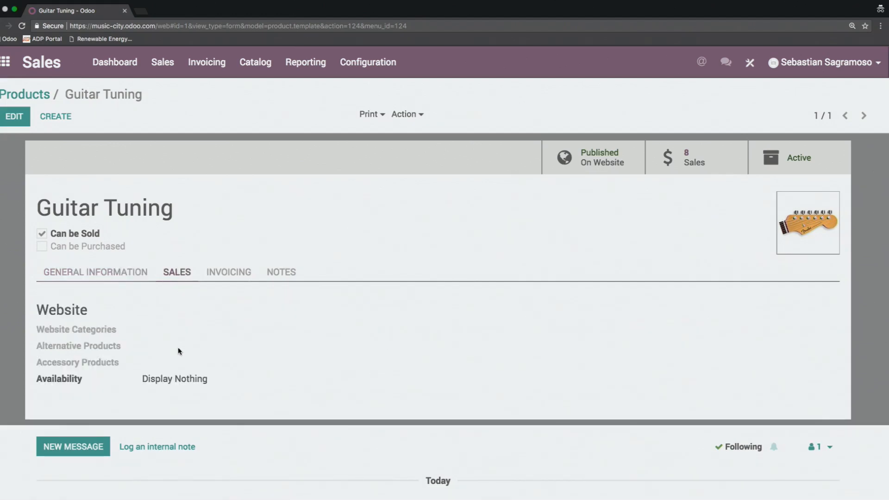
click(233, 274)
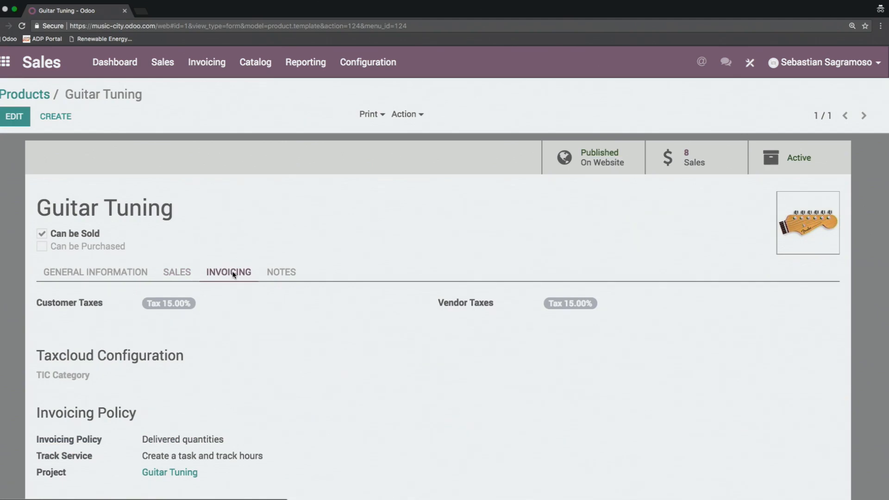
scroll(365, 213, down, 1)
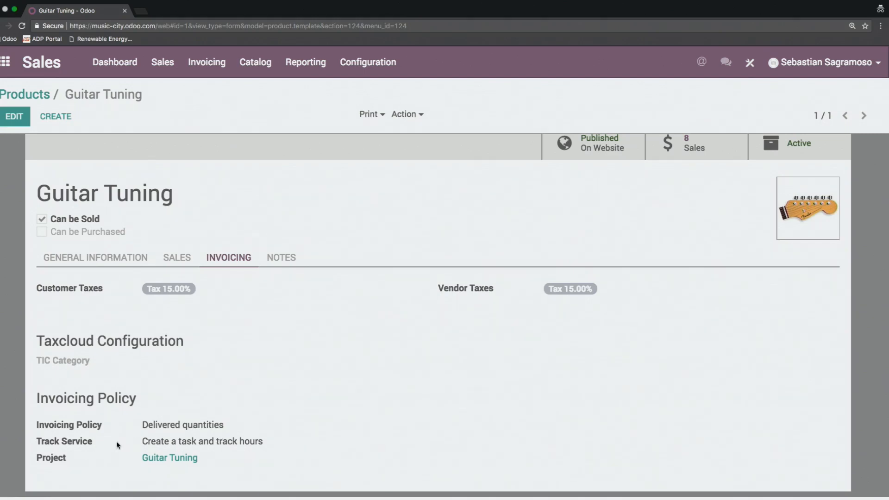
Step: Set the Guitar Tuning product's Track Service to Create a task and track hours with project Guitar Tuning, and save the product
click(15, 117)
scroll(301, 319, down, 5)
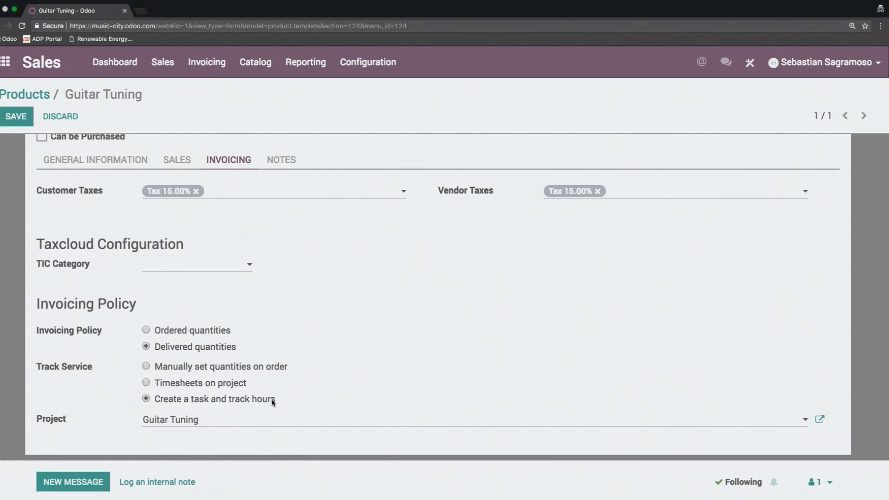
click(147, 382)
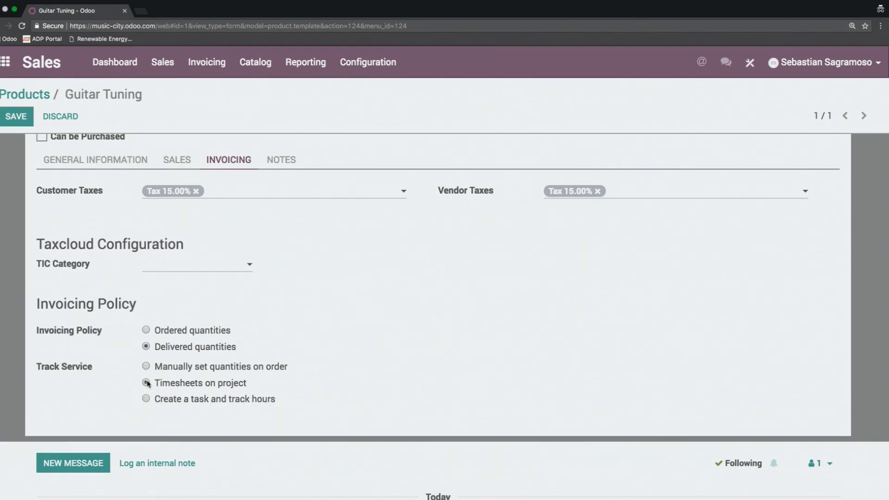
click(147, 399)
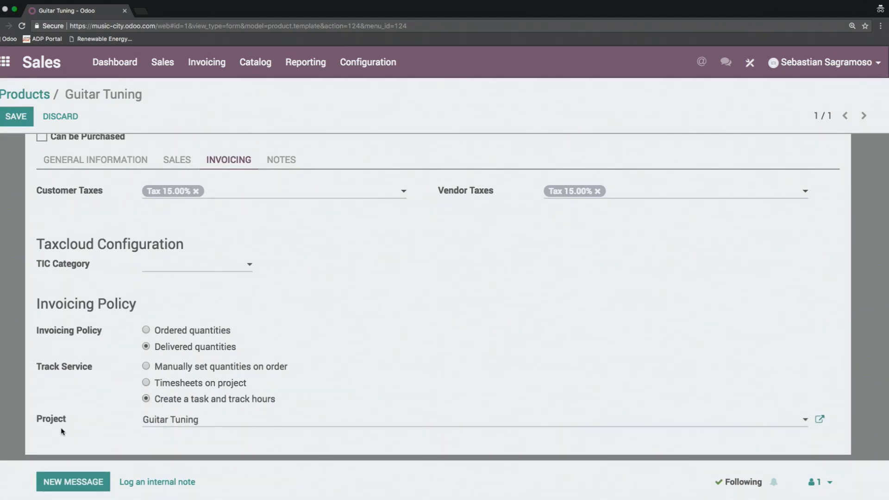
click(207, 419)
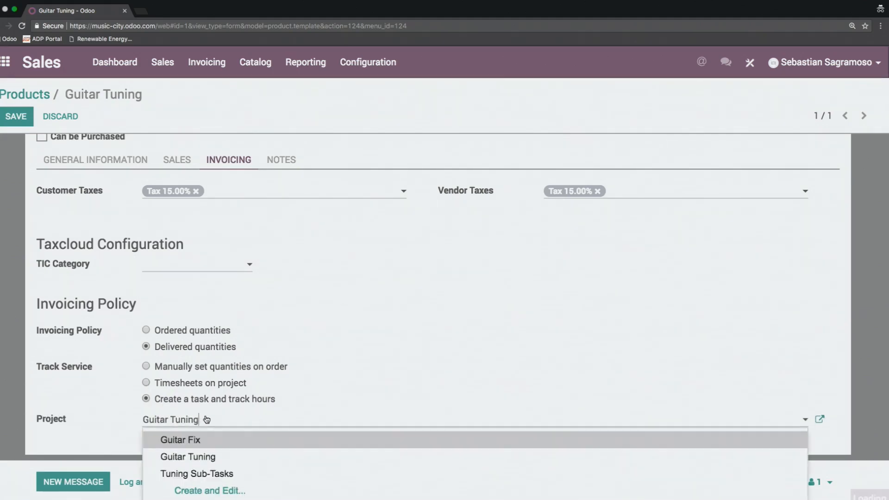
click(218, 459)
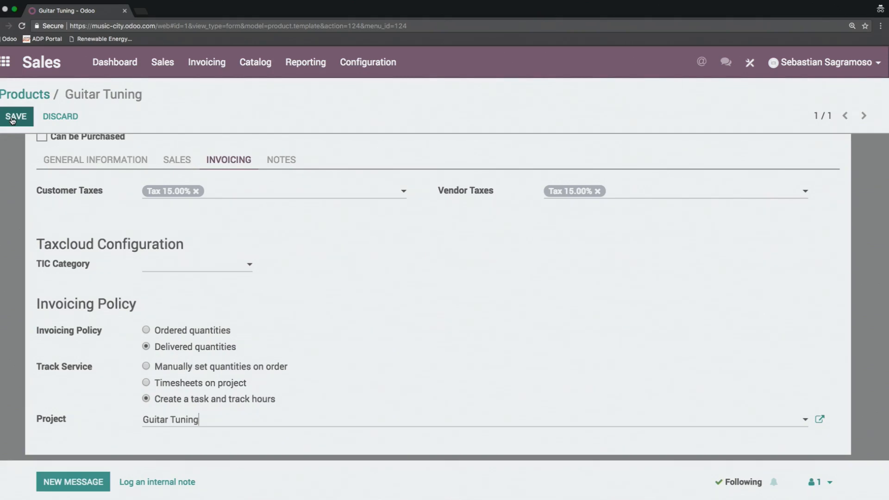
click(13, 119)
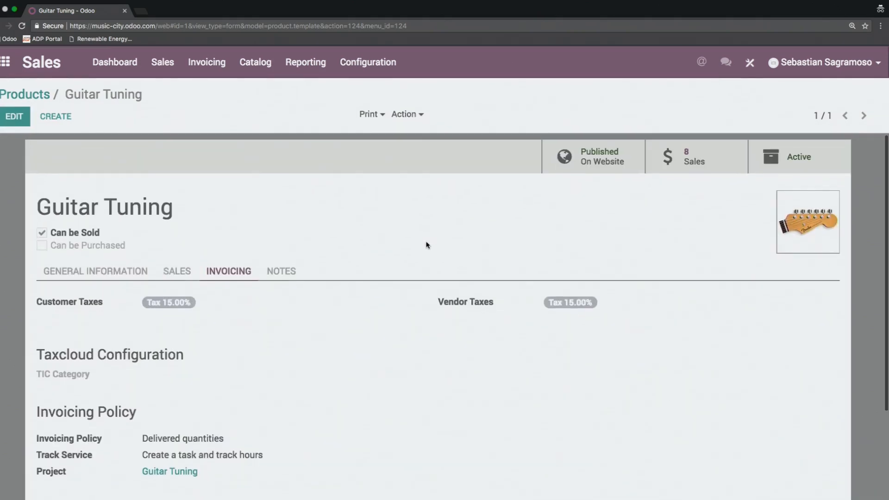
click(109, 272)
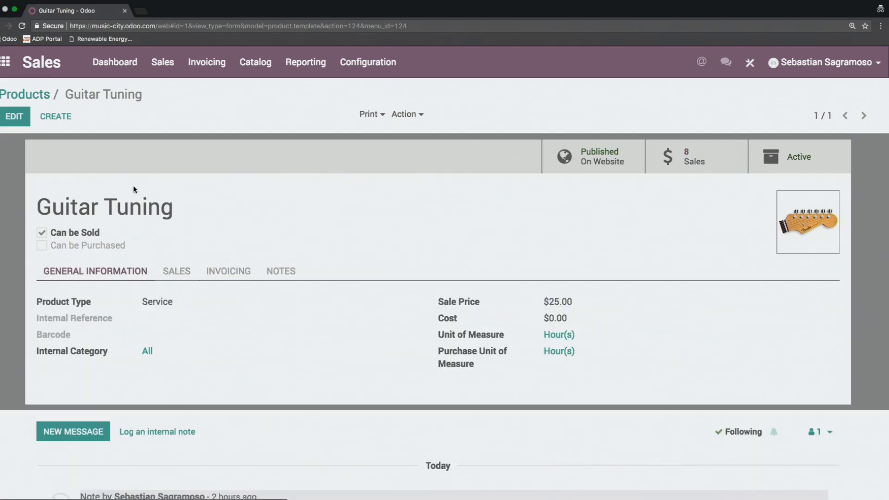
Step: Go to the Sales Orders list and start a new order
click(161, 63)
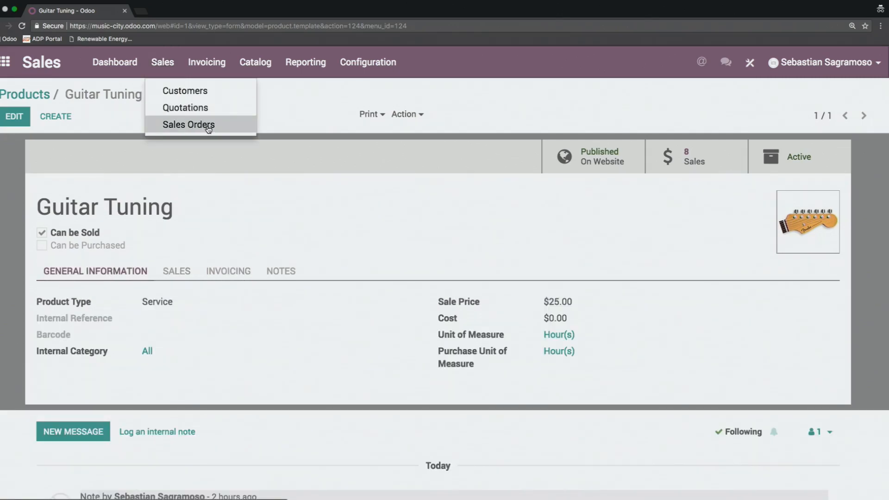
click(208, 129)
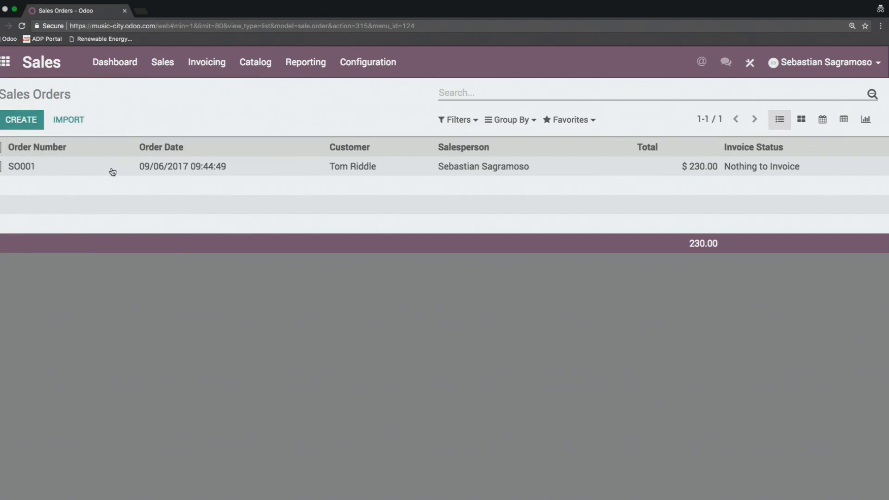
click(16, 122)
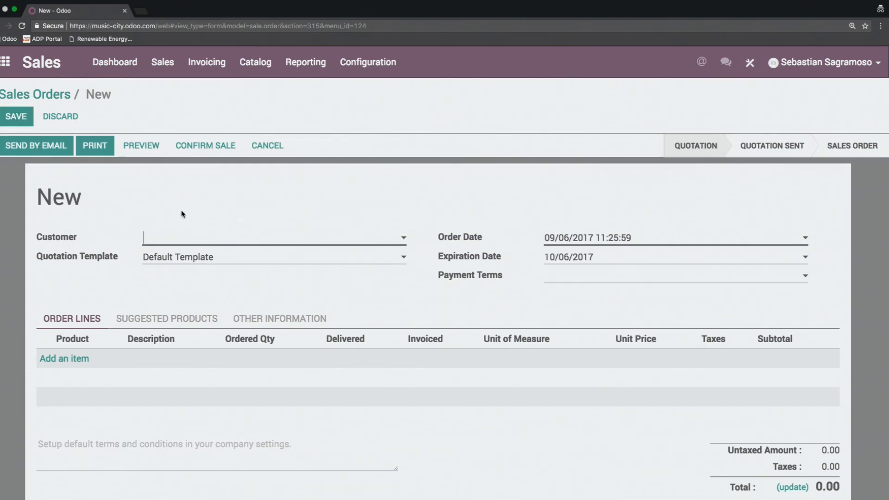
Step: Choose the existing customer for the new quotation and add Guitar Tuning as an order line
click(176, 238)
click(193, 262)
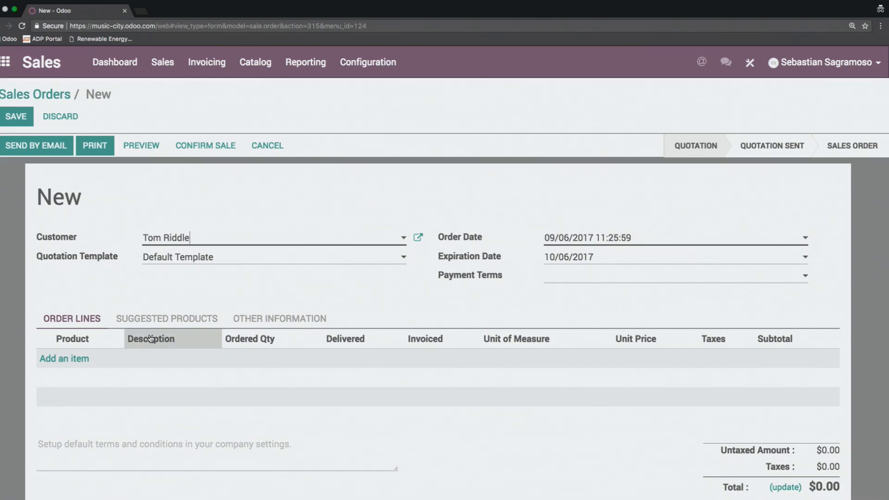
click(72, 359)
text(gui)
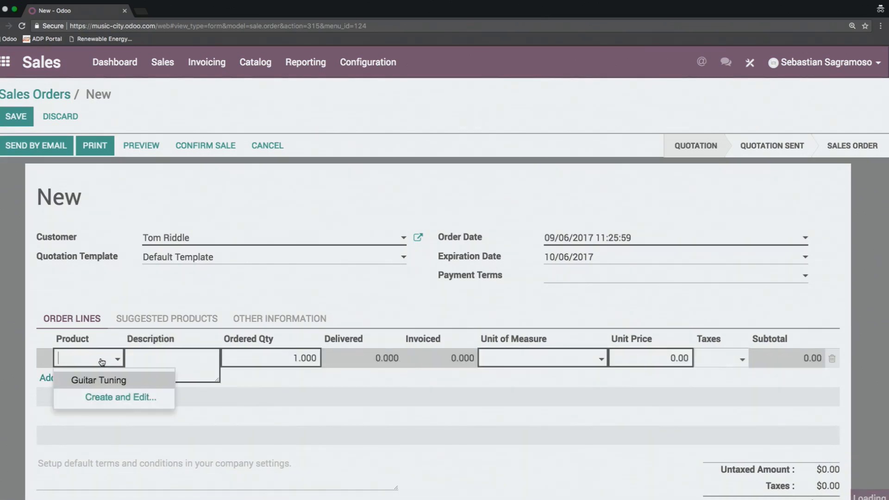
click(125, 379)
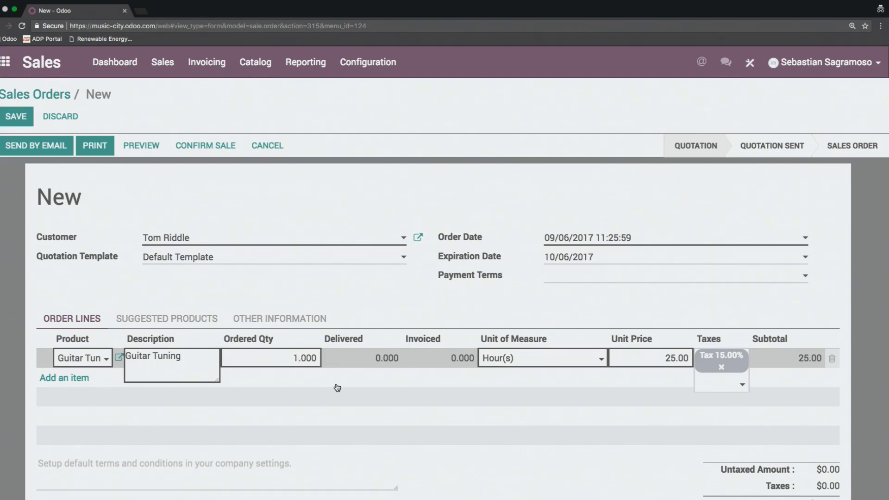
Step: Set the Guitar Tuning line's ordered quantity to 8 hours and save the quotation
key(BackSpace)
text(8)
click(357, 300)
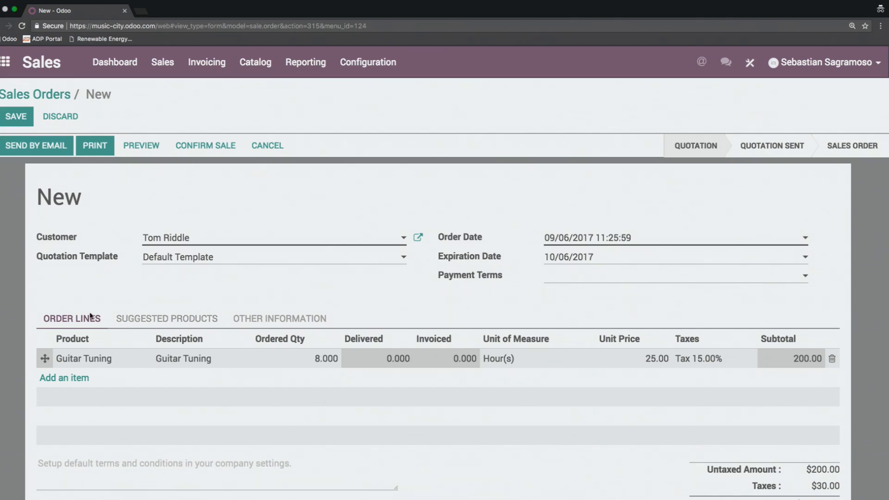
click(15, 118)
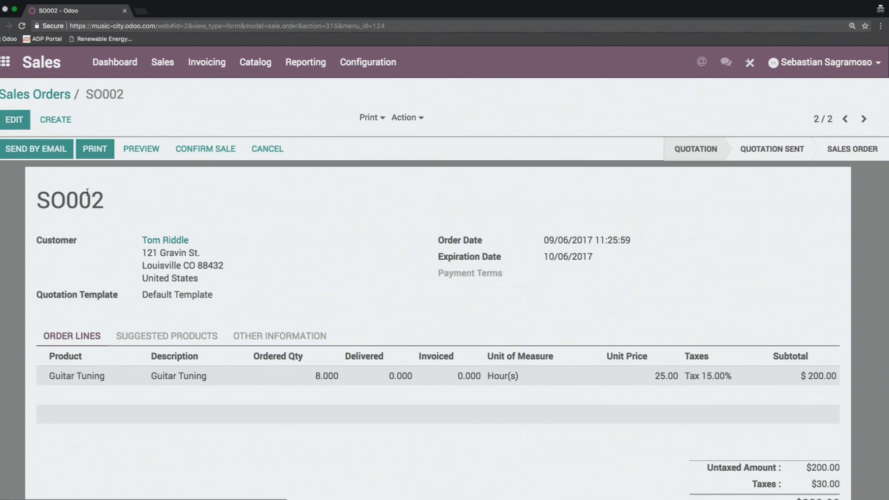
Step: Send the quotation to the customer by email using the default message, and confirm the sale
click(49, 149)
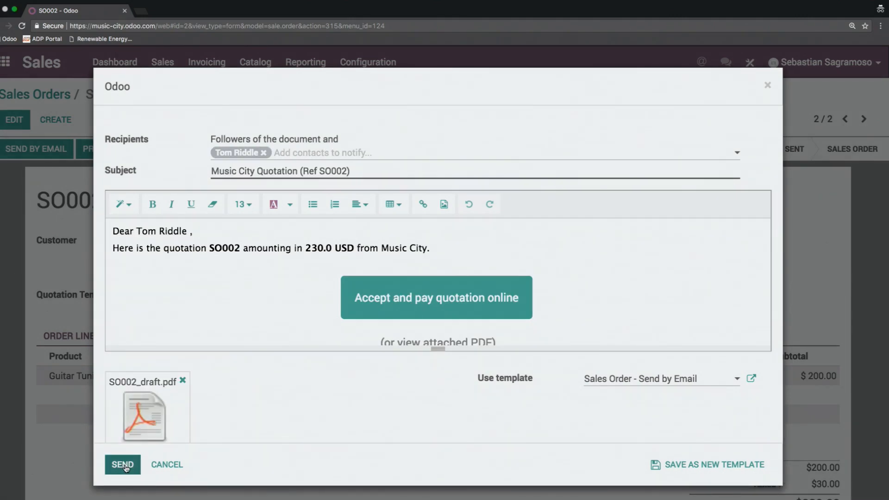
click(123, 465)
scroll(288, 273, down, 10)
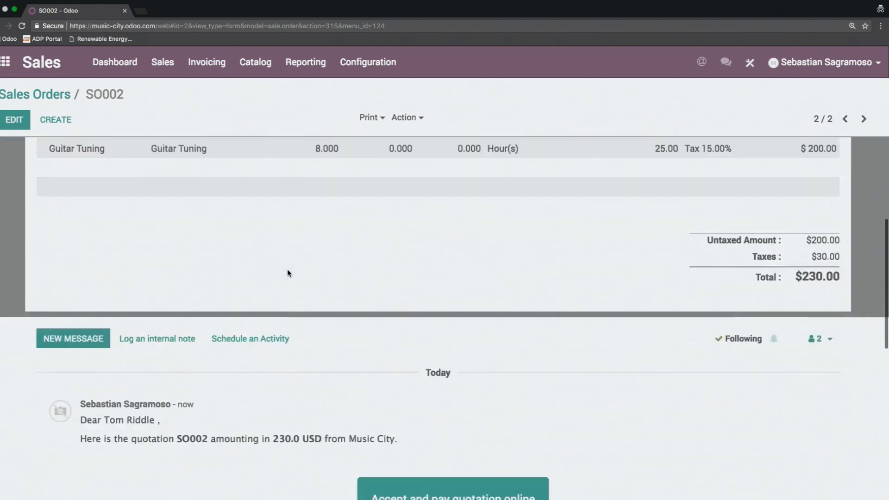
scroll(287, 273, up, 10)
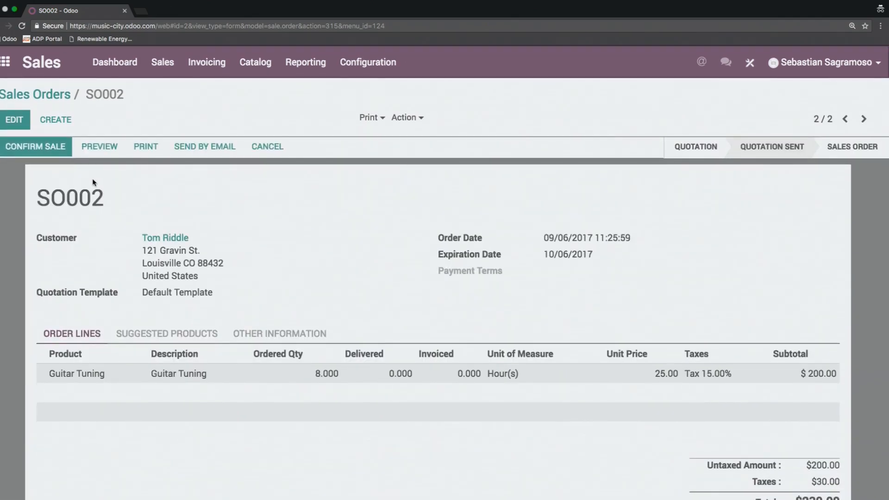
click(46, 148)
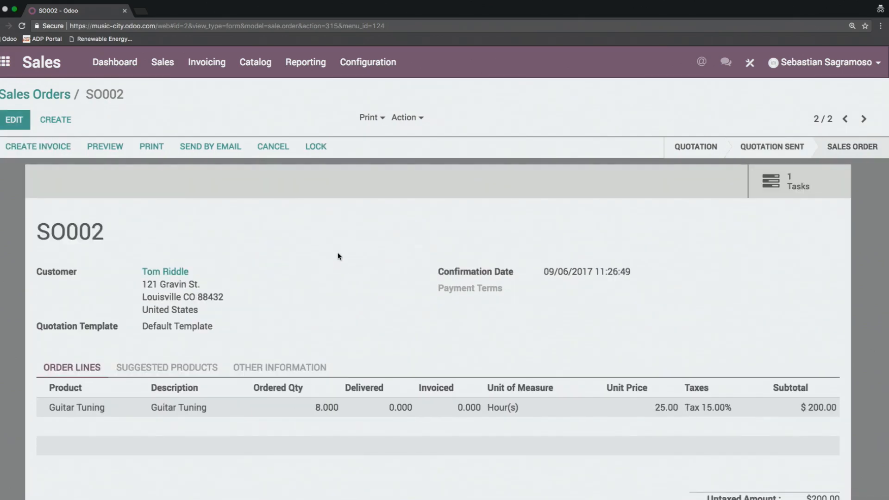
Step: Open the task linked to the confirmed sales order and review its timesheets, description and message history
click(794, 187)
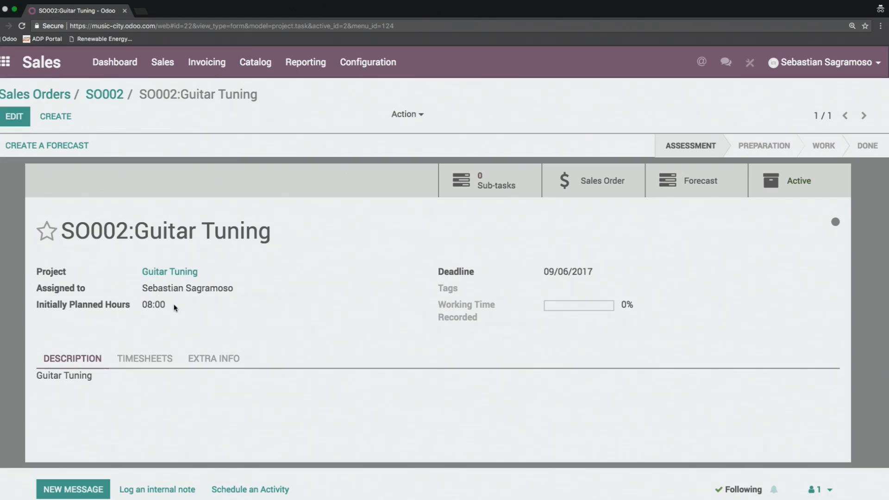
click(142, 360)
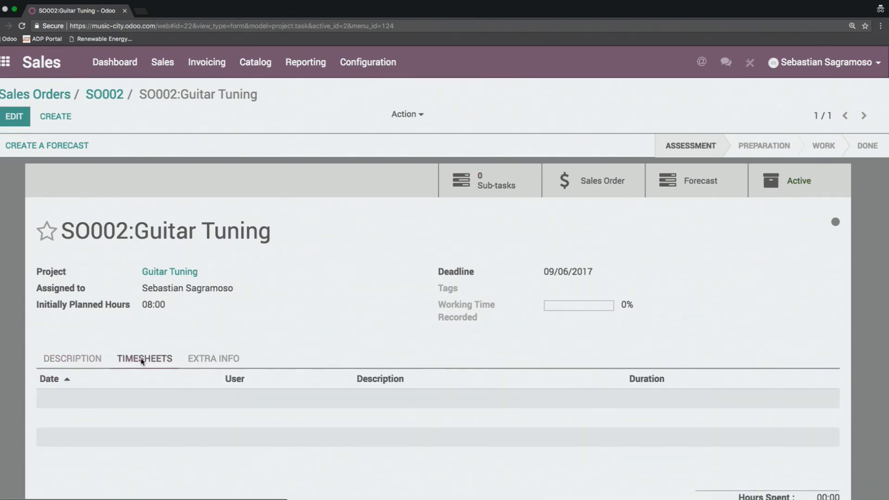
click(84, 360)
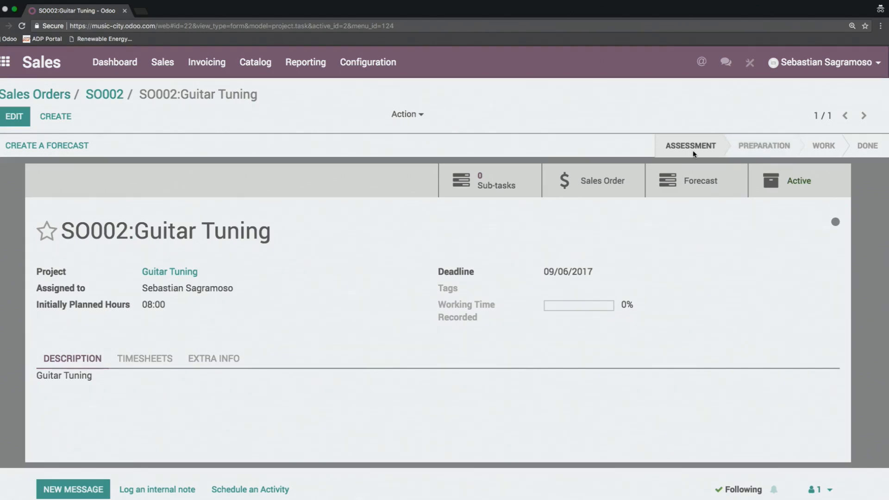
scroll(416, 222, down, 2)
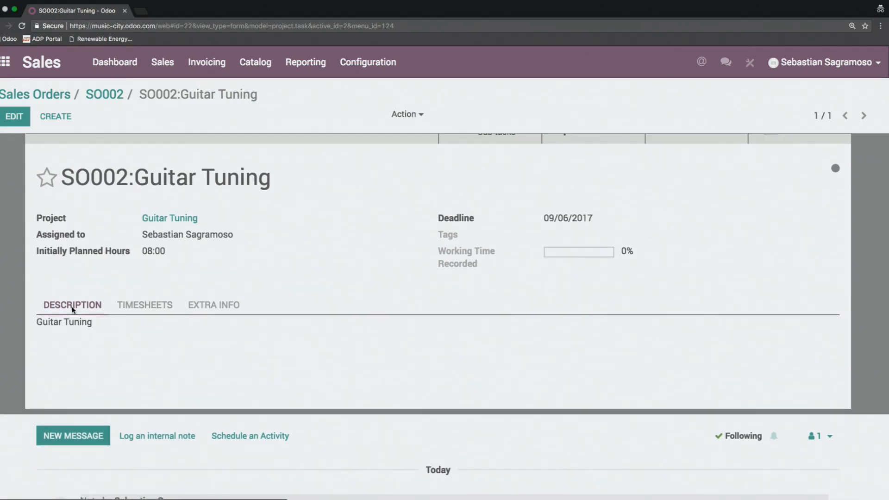
scroll(212, 307, down, 3)
scroll(355, 426, up, 5)
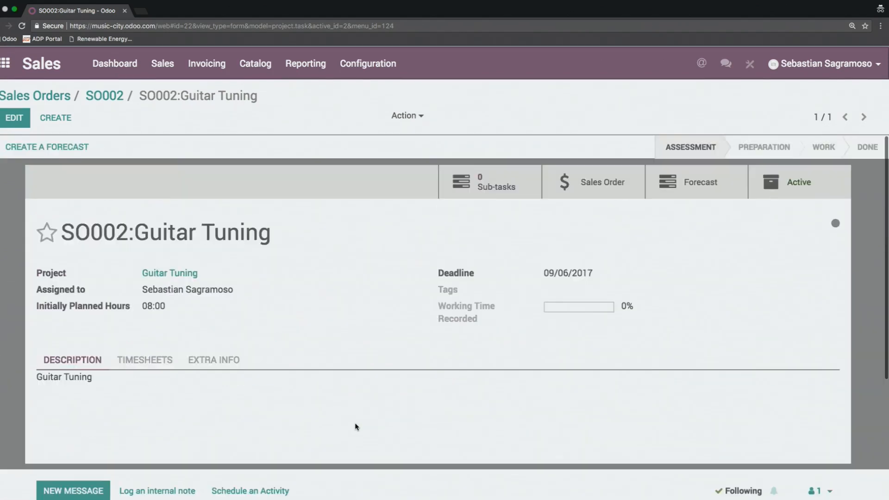
Step: Move the Guitar Tuning task to the Preparation stage and save a new timesheet entry with a duration of 1 hour
click(765, 145)
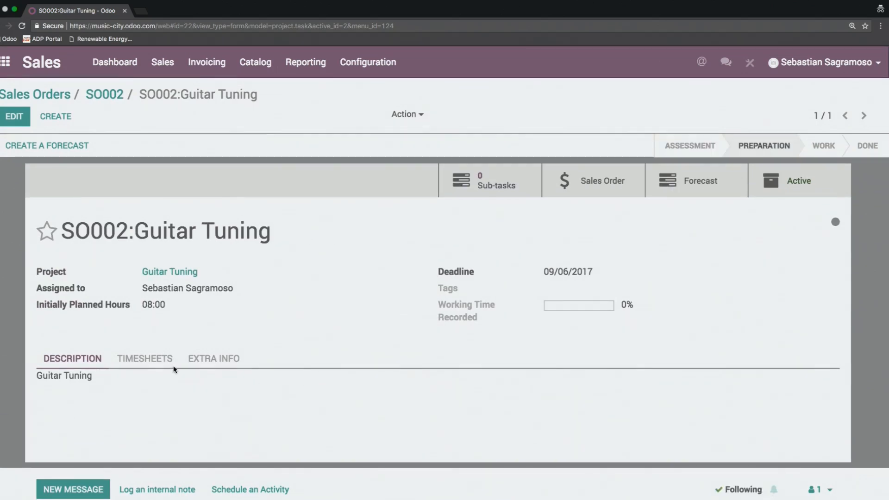
click(142, 361)
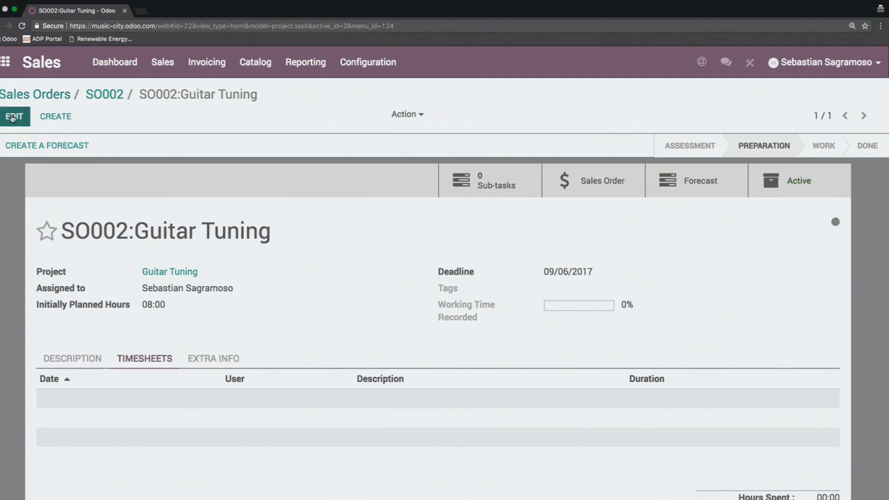
click(14, 116)
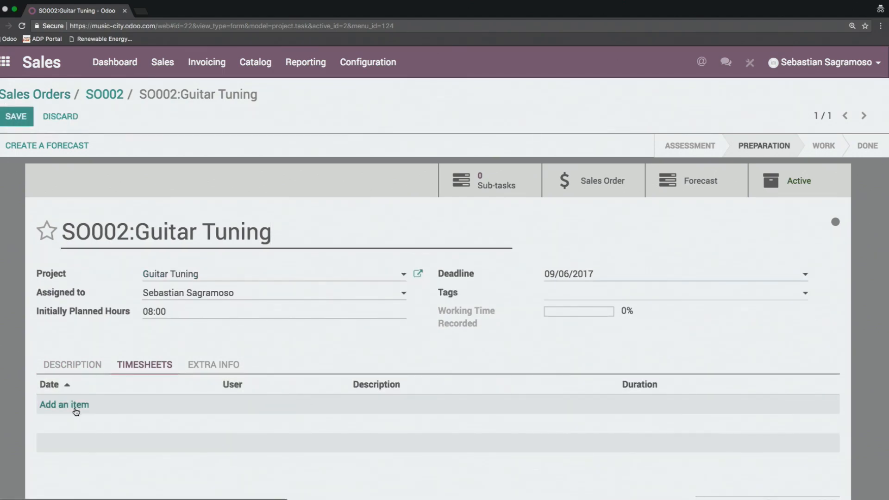
click(78, 405)
click(805, 405)
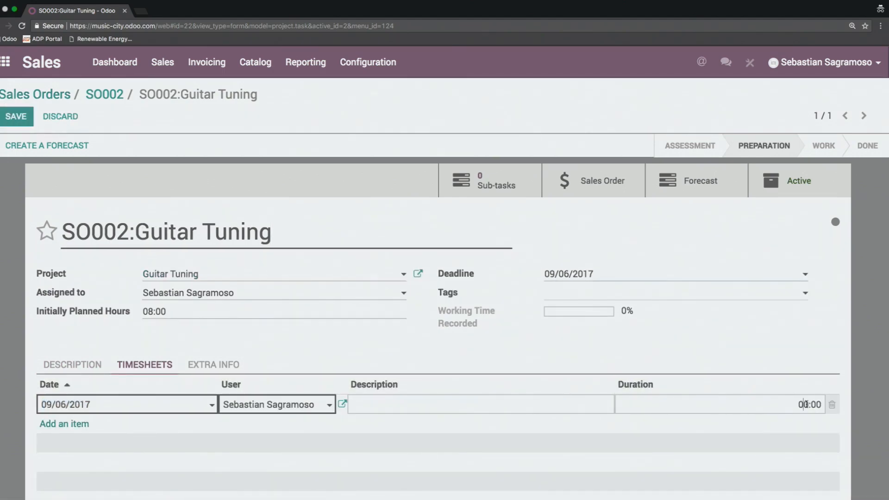
key(BackSpace)
text(1)
click(213, 330)
click(18, 117)
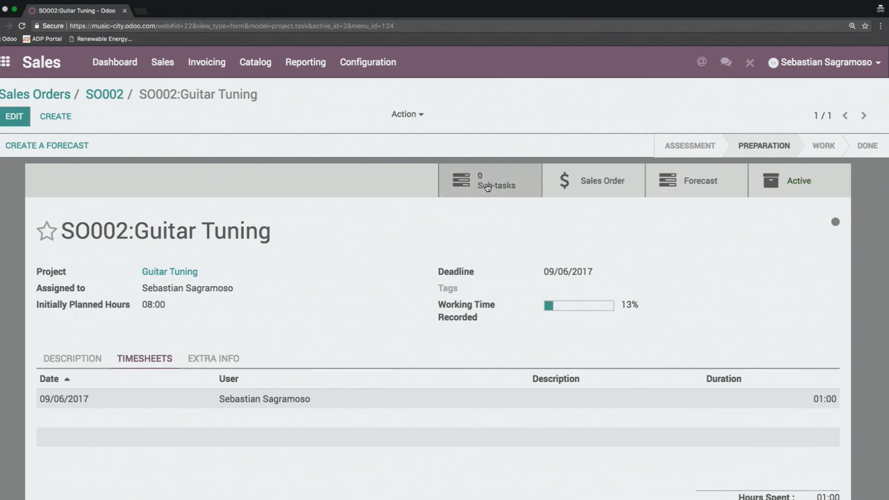
Step: Create a sub-task under the Guitar Tuning task, append "Review Parts" to its prefilled title, and save it
click(488, 186)
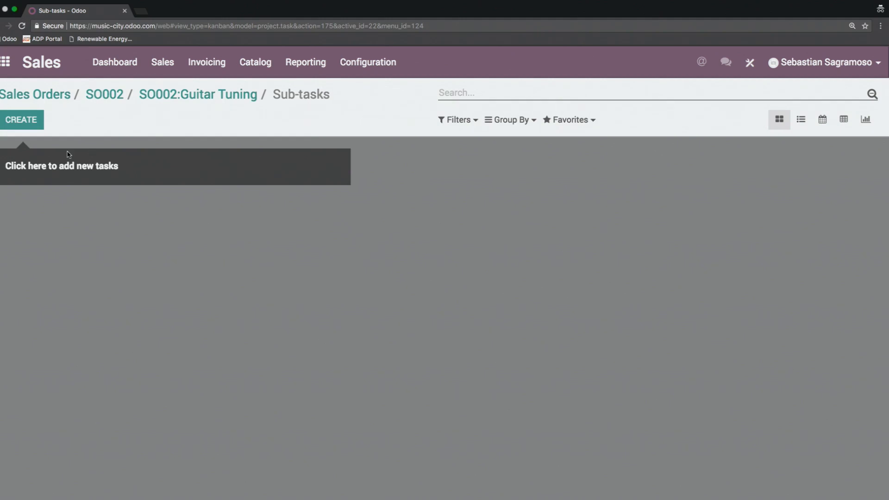
click(23, 125)
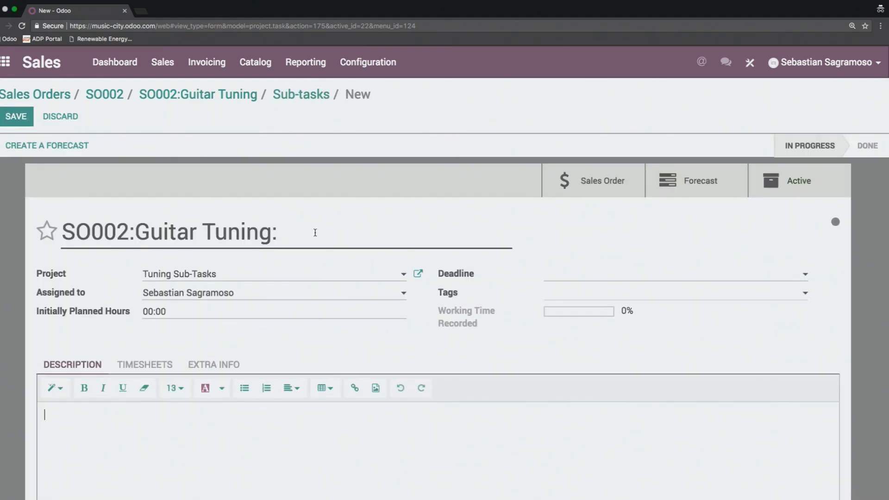
click(314, 232)
text(Review)
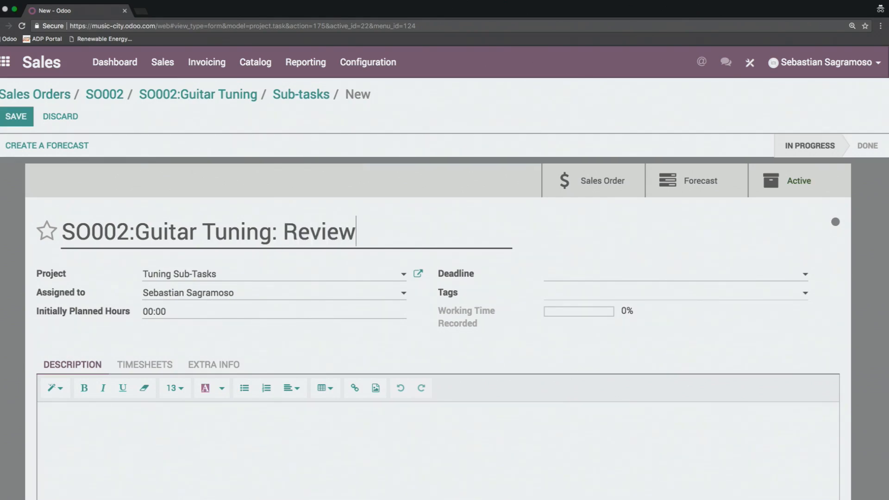
text( Parts)
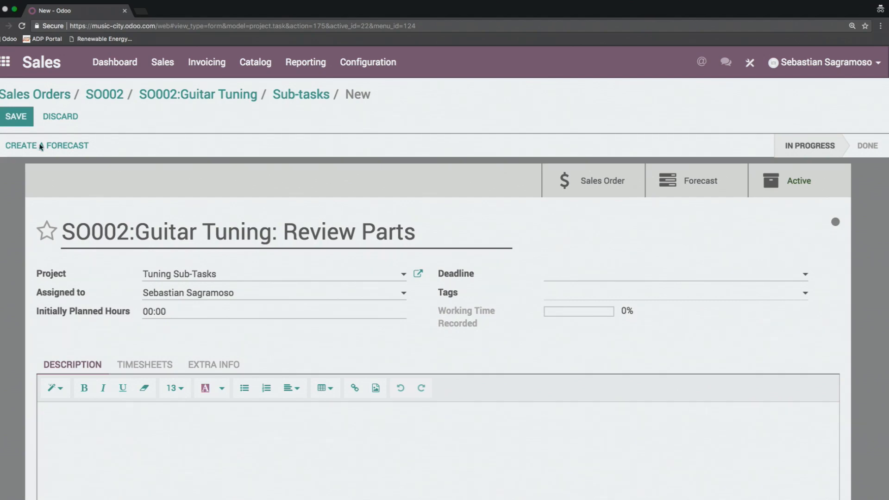
click(16, 120)
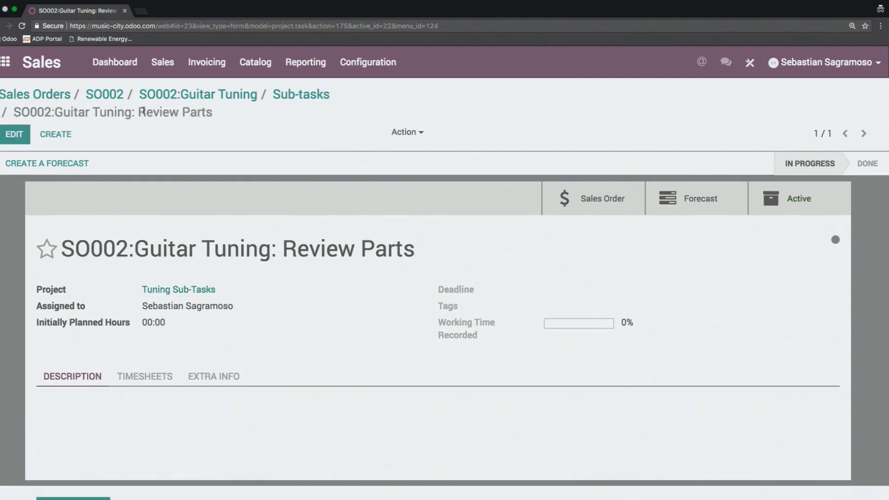
Step: Create and save a second sub-task with "Finish Analysis" appended to its prefilled title
click(64, 137)
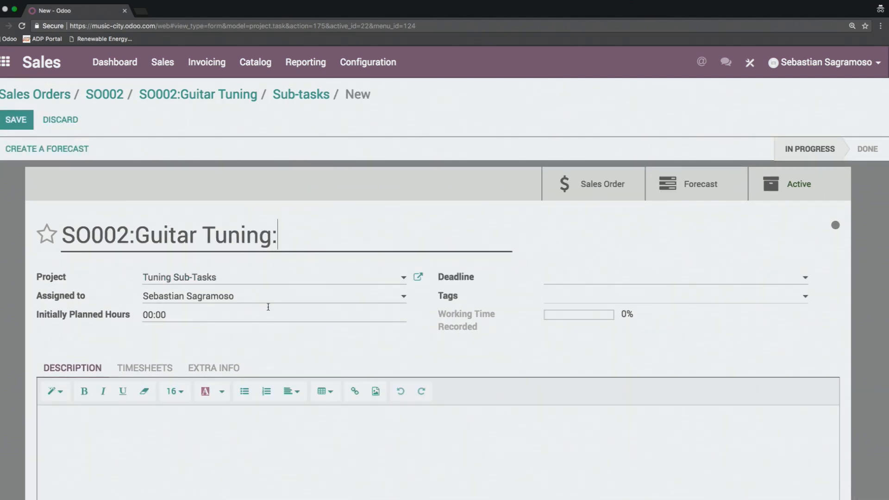
text(Finish)
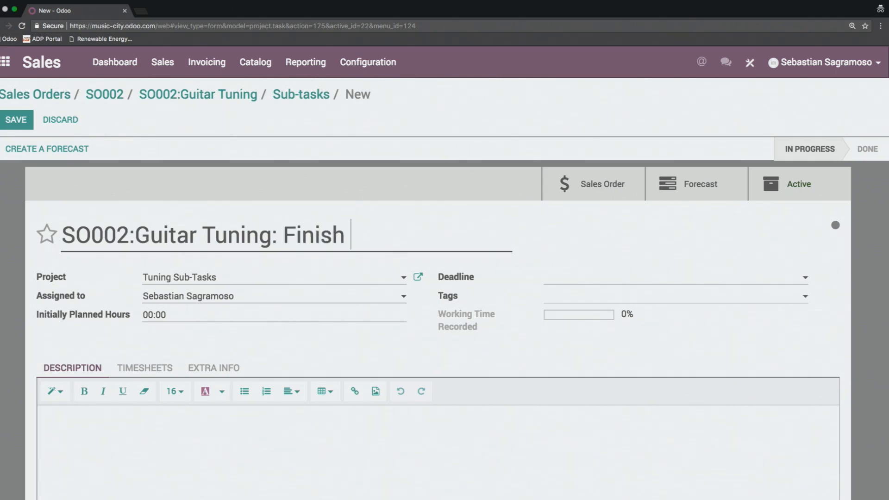
text( Analysis)
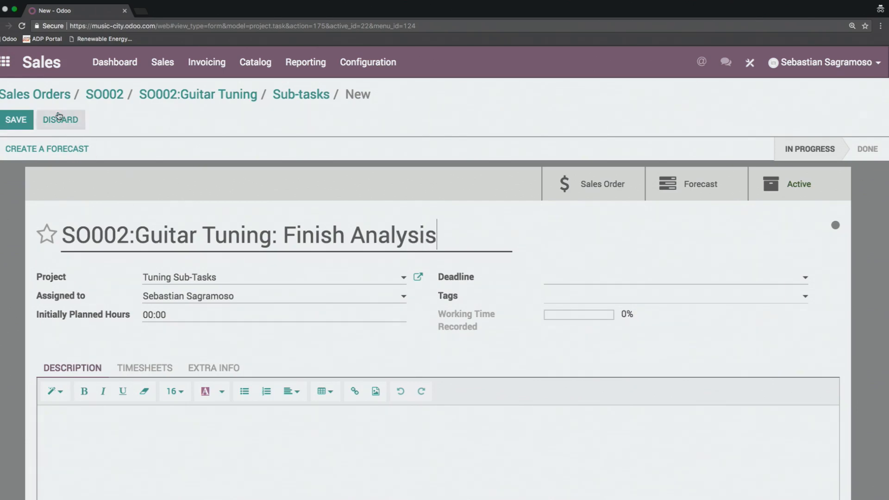
click(16, 122)
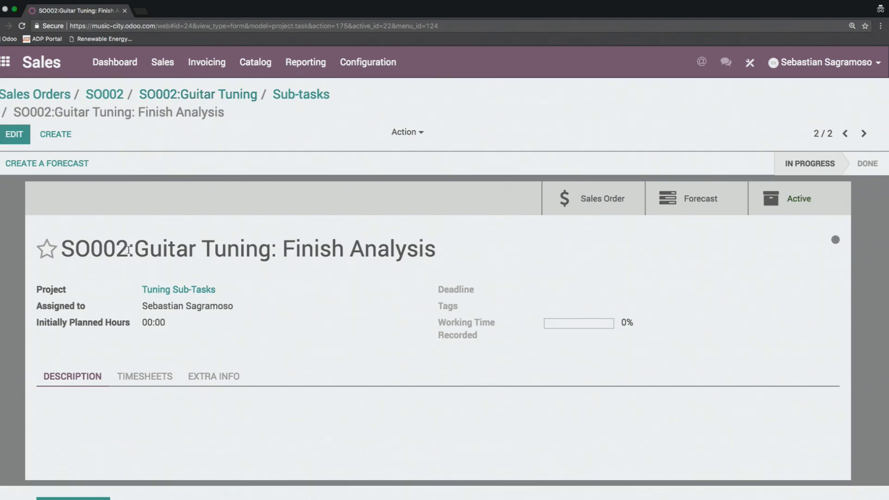
Step: Add a timesheet entry with a duration of 3 hours to the Finish Analysis sub-task and save it
click(140, 377)
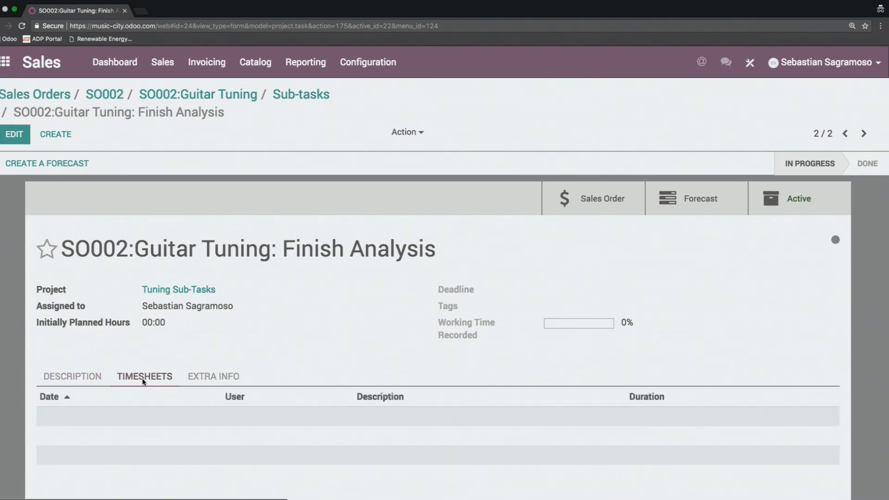
scroll(266, 287, down, 1)
scroll(266, 276, down, 1)
scroll(266, 275, up, 2)
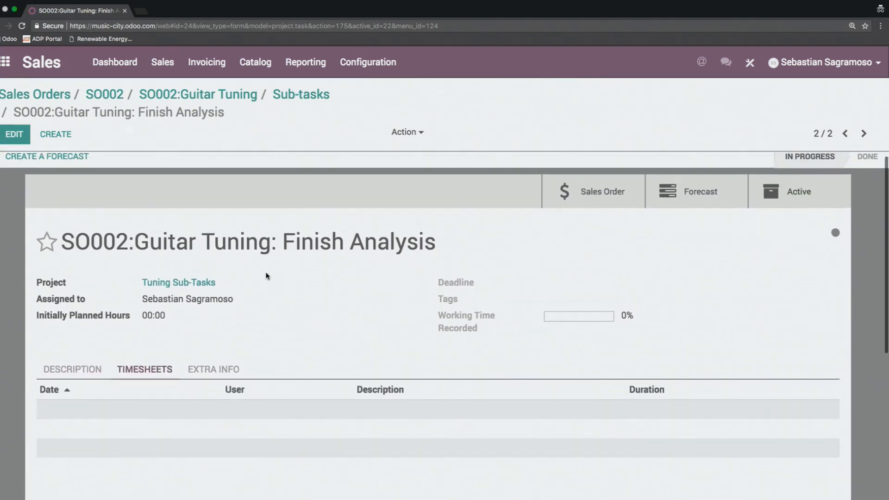
click(14, 137)
scroll(294, 303, down, 3)
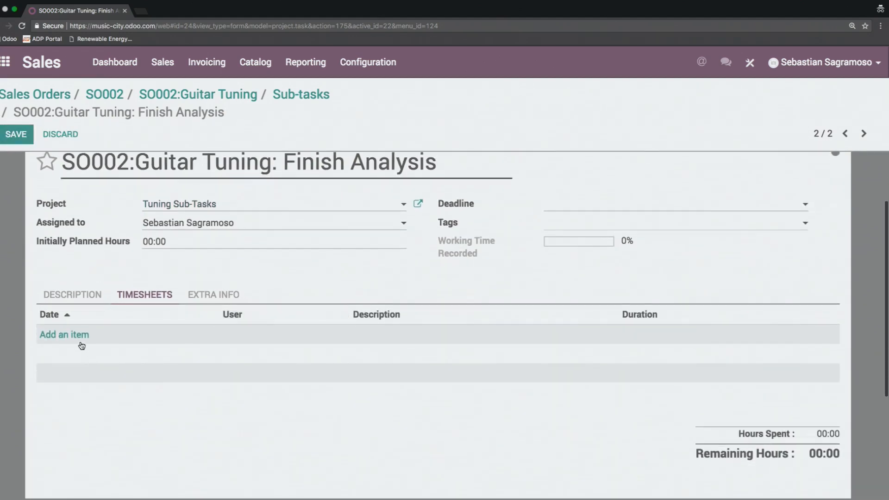
click(62, 334)
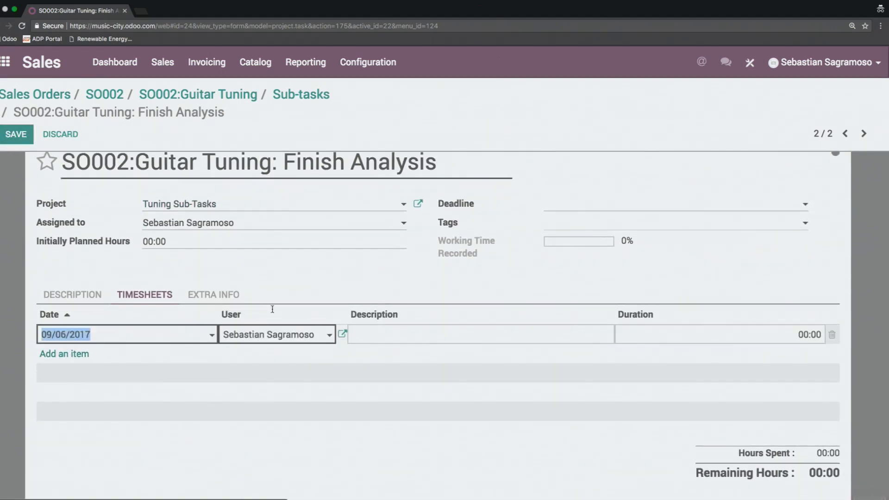
click(803, 334)
key(BackSpace)
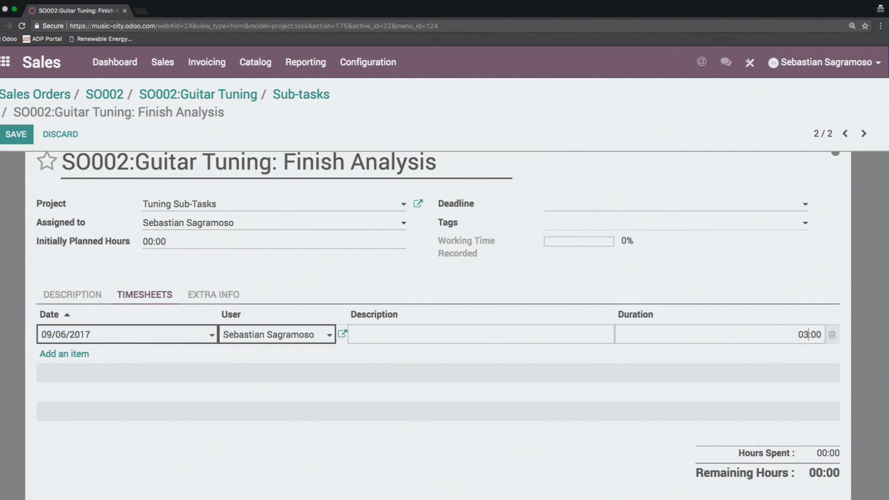
text(3)
click(16, 135)
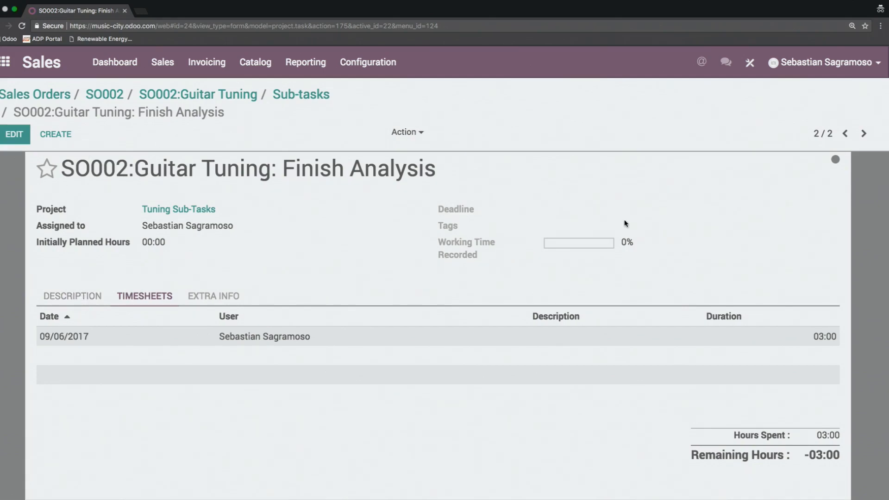
click(14, 138)
click(14, 139)
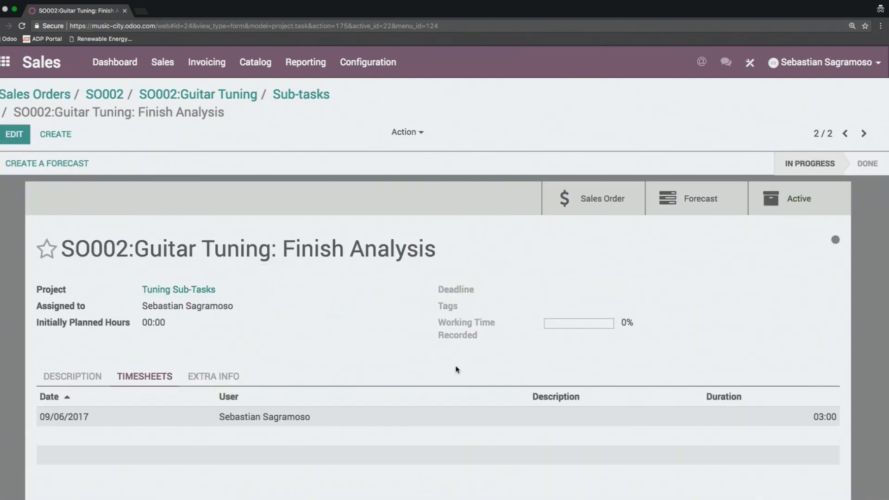
Step: Add a timesheet entry with a duration of 1 hour to the Review Parts sub-task and save it
click(845, 133)
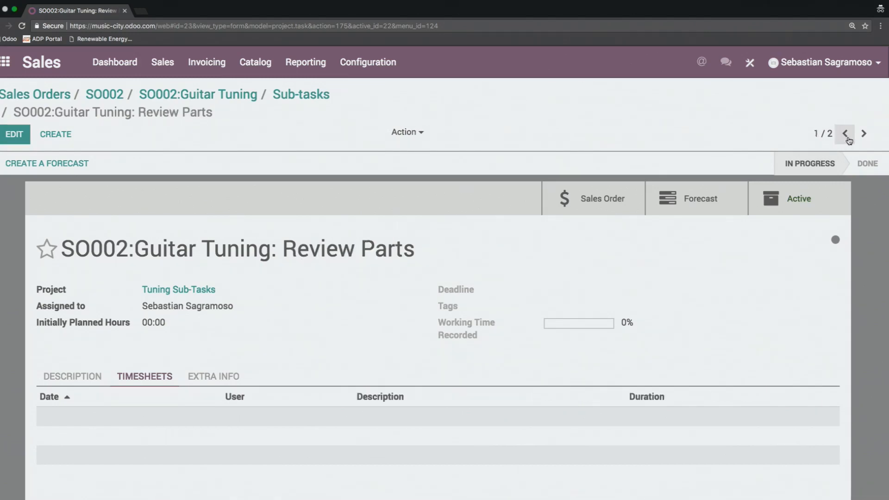
click(14, 139)
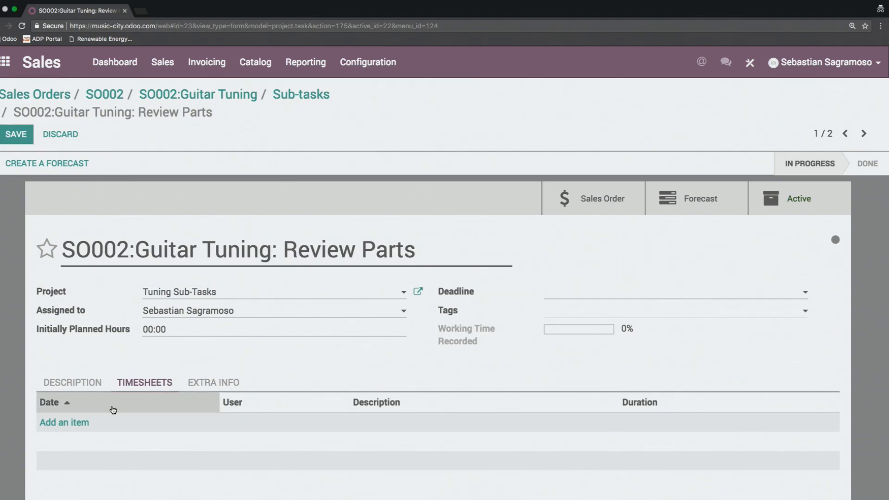
click(70, 422)
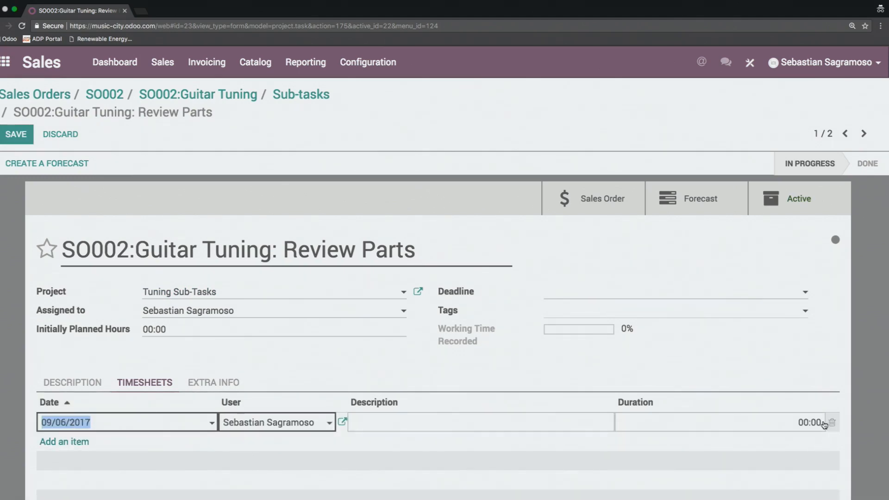
click(807, 421)
key(BackSpace)
text(1)
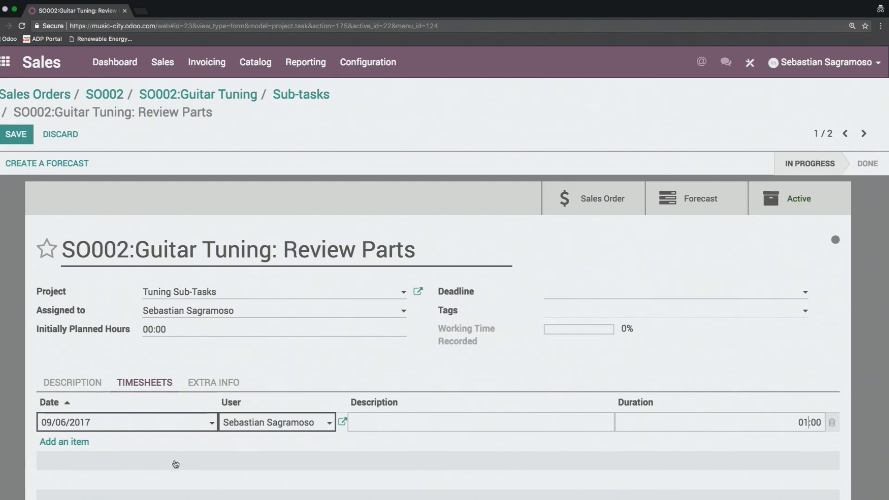
click(16, 137)
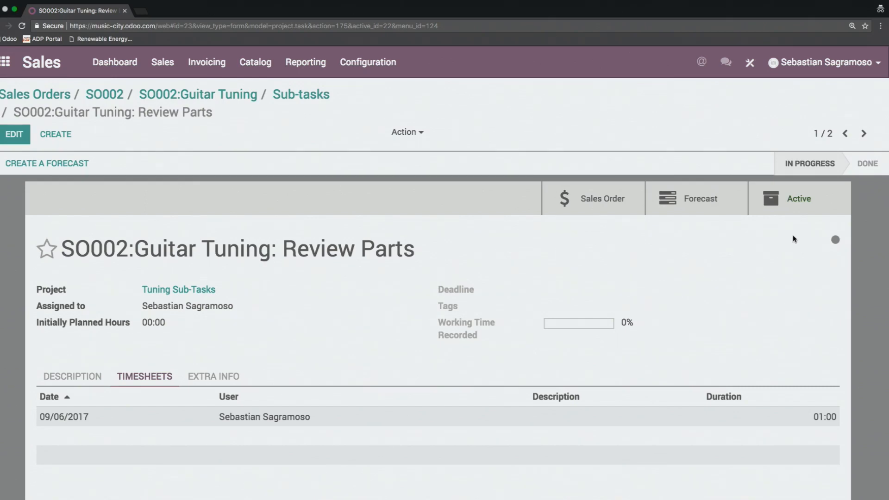
Step: Move the Review Parts and Finish Analysis sub-tasks to the Done stage and return to the parent Guitar Tuning task
click(867, 163)
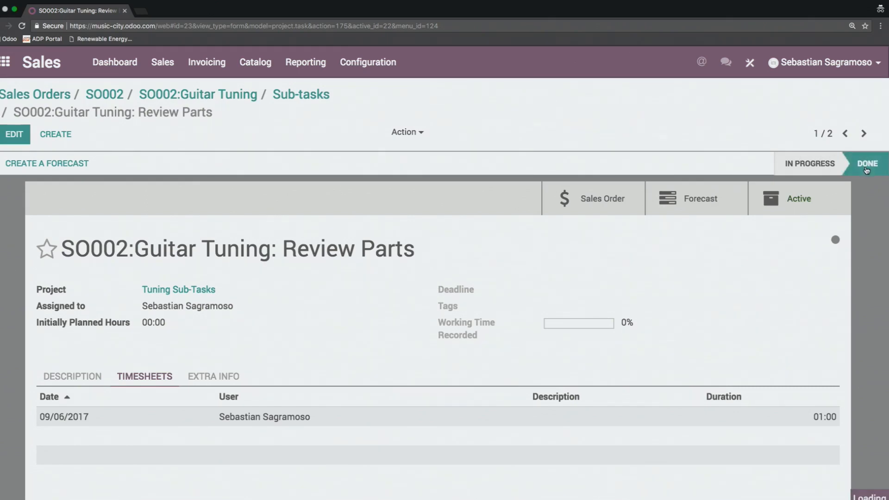
click(863, 135)
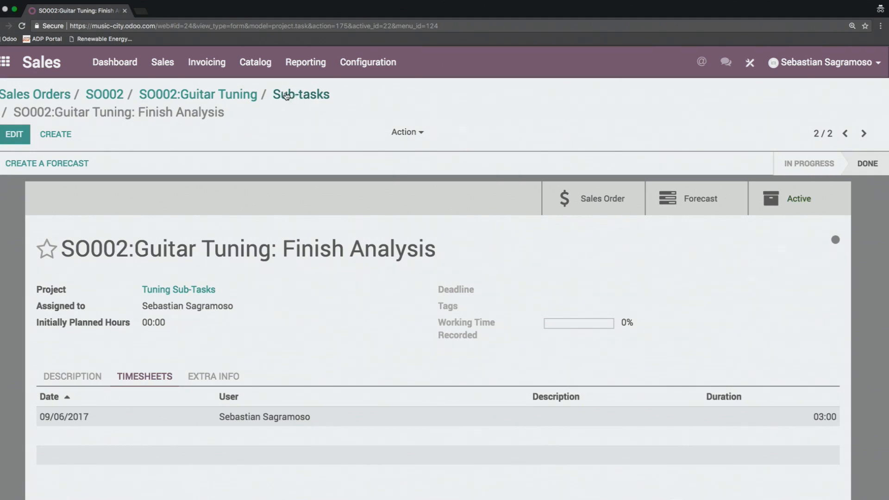
click(198, 97)
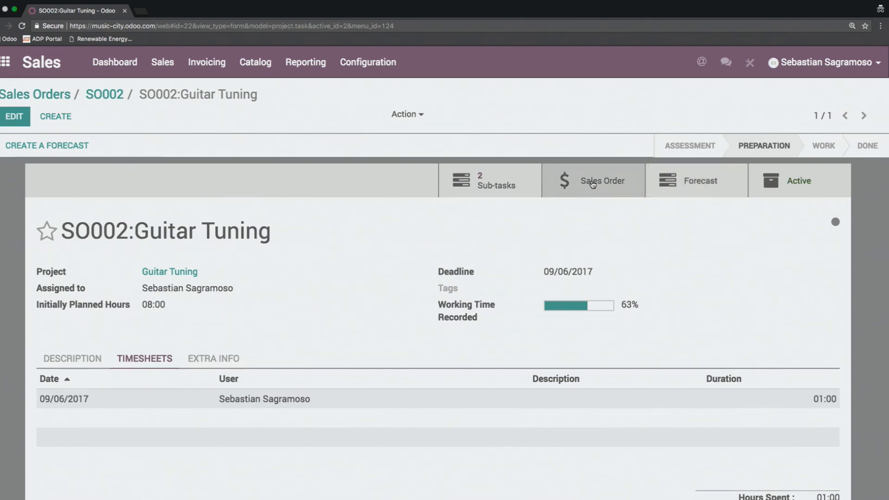
Step: Create an invoice for the invoiceable lines of the task's sales order and validate it
click(593, 184)
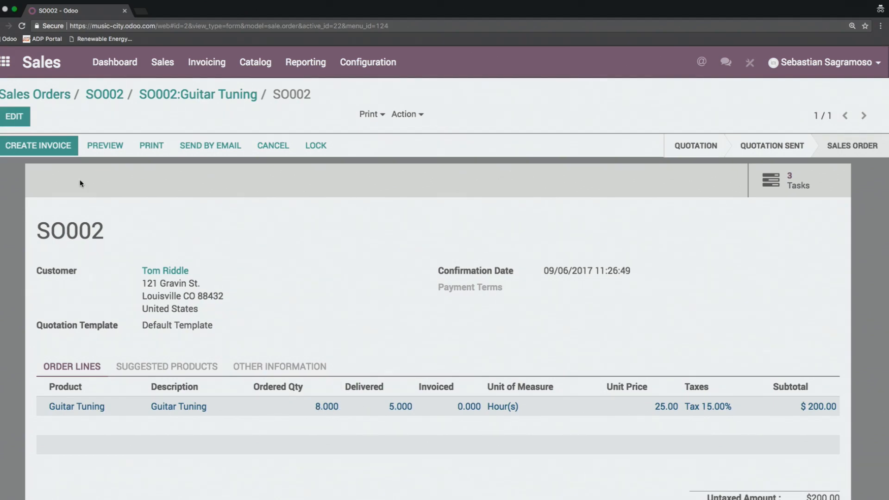
click(44, 148)
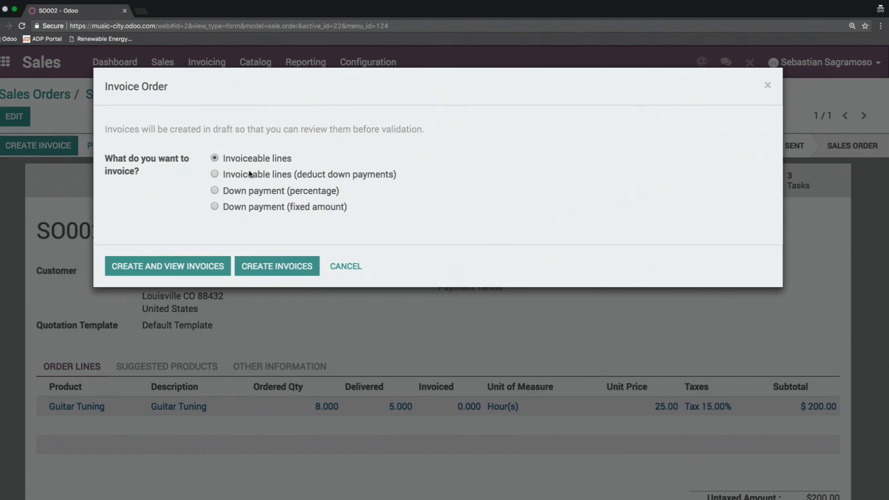
click(185, 274)
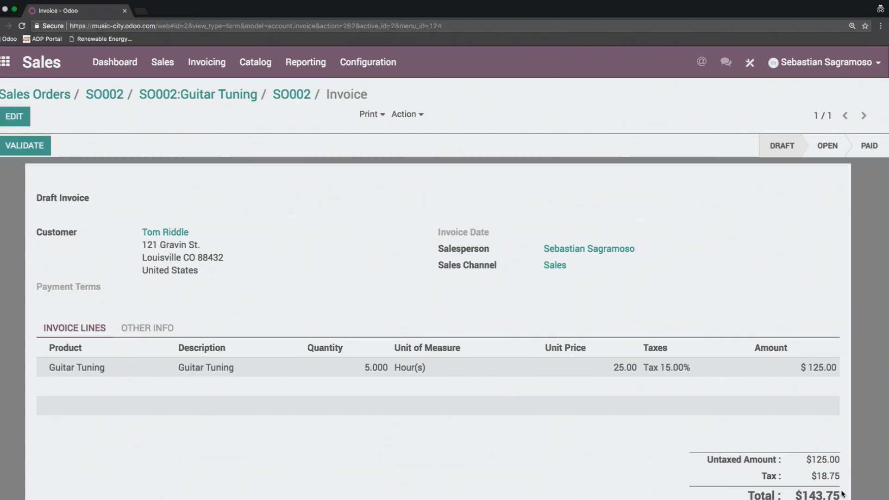
click(14, 153)
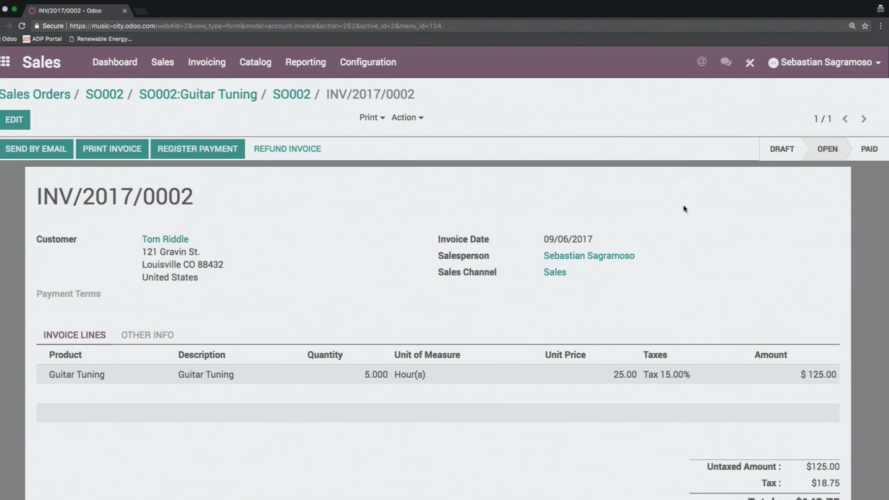
Step: Review the invoiced quantity on sales order SO002 and its linked Guitar Tuning task
click(295, 95)
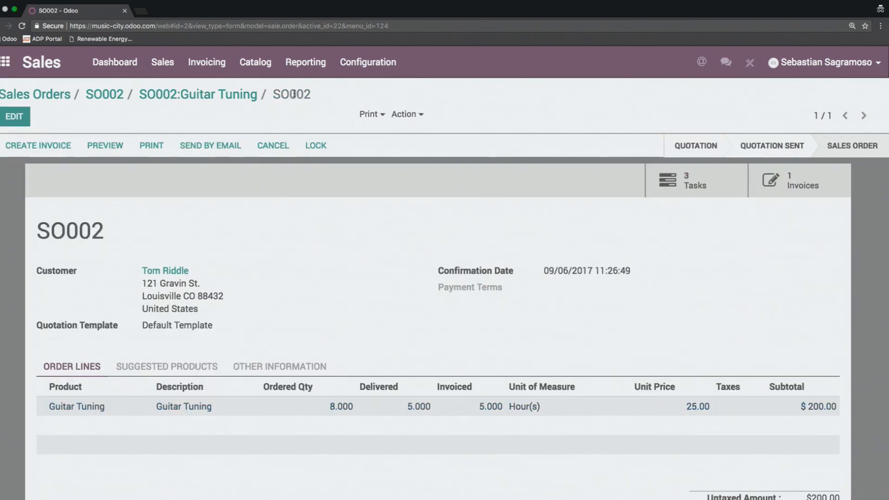
click(187, 95)
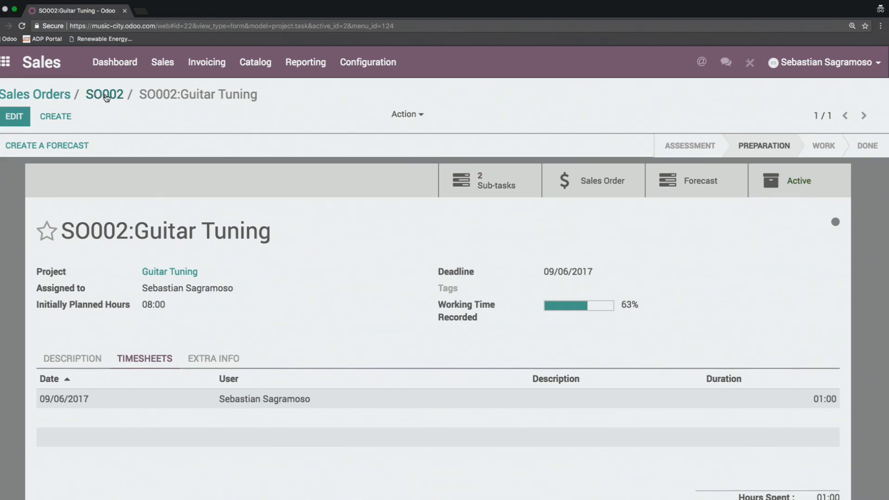
click(106, 95)
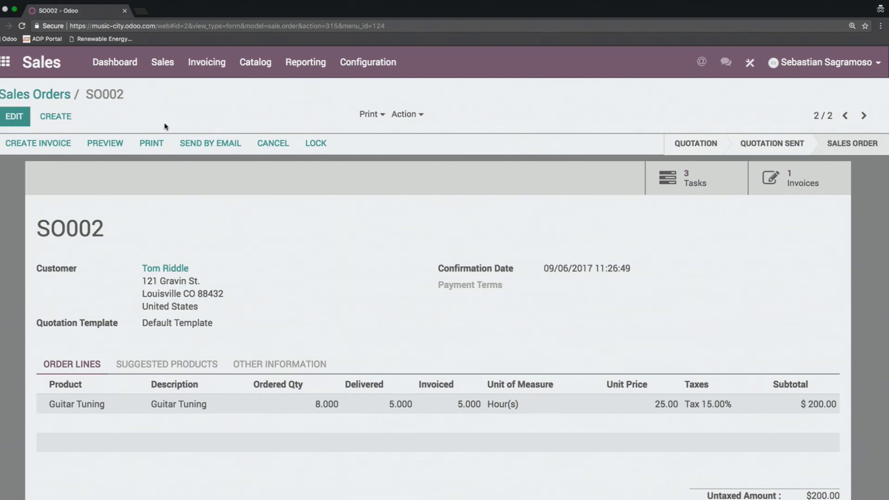
Step: Switch to the Project app and show the Guitar Tuning project's tasks in list view
click(108, 71)
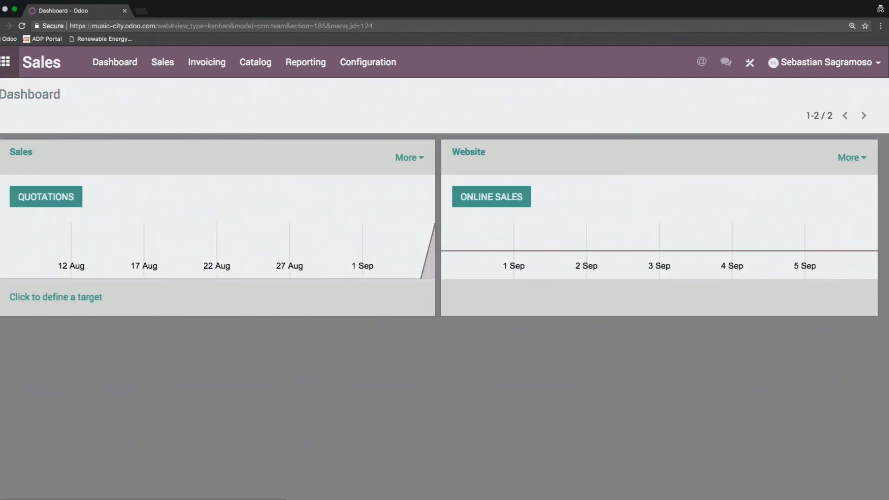
click(4, 61)
click(561, 247)
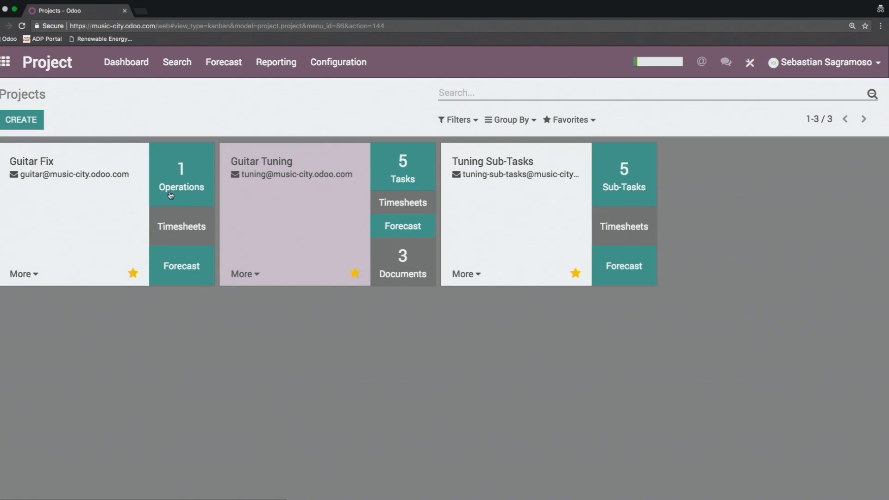
click(399, 172)
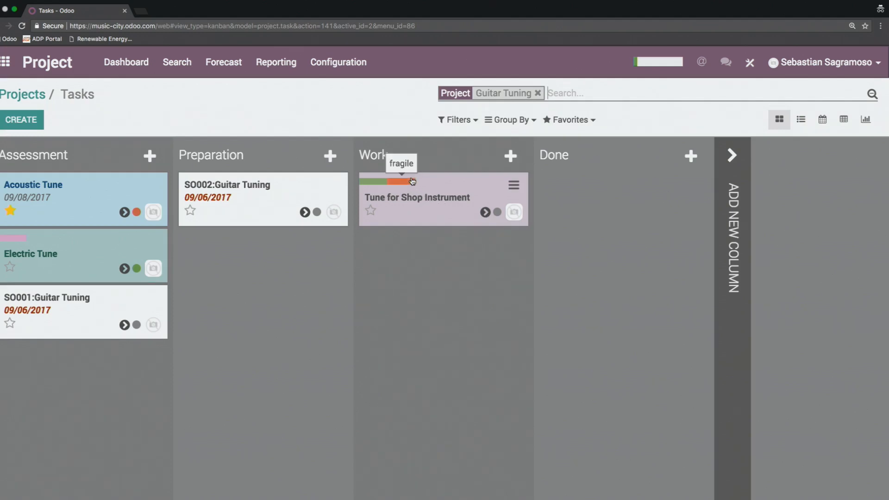
click(800, 121)
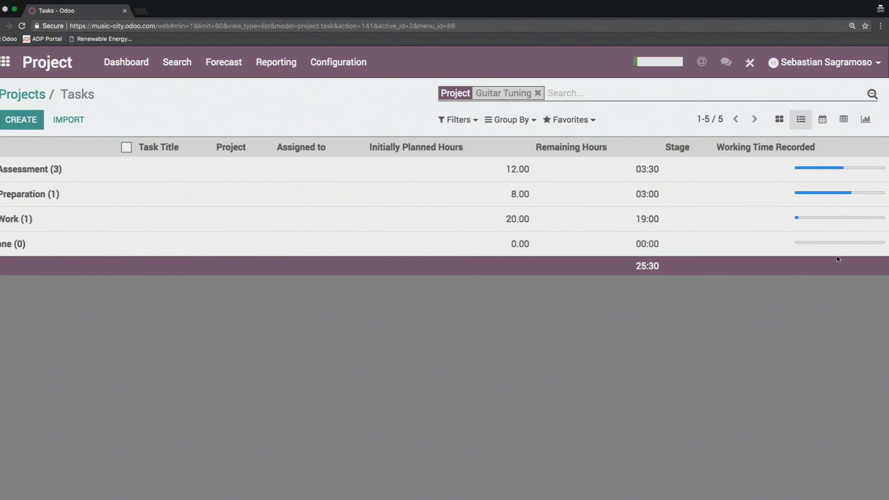
Step: Try the My Tasks, Starred and Today Activities filters on the task list one at a time, removing each
click(463, 122)
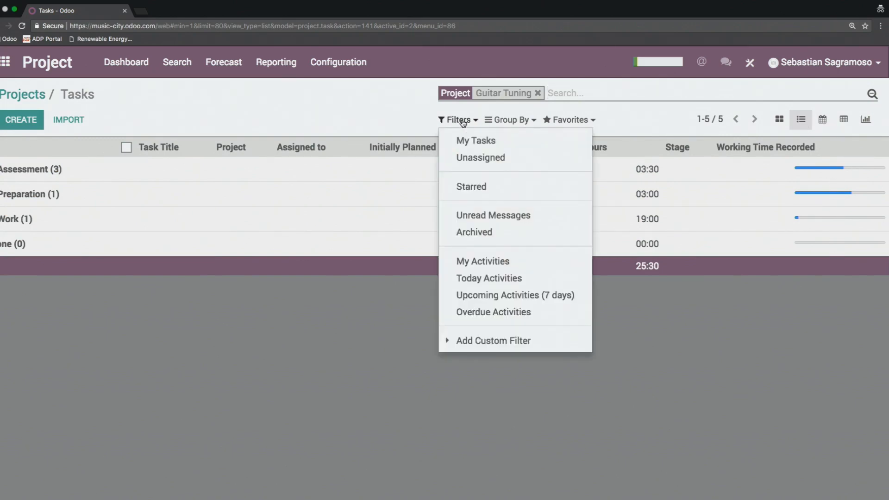
click(490, 144)
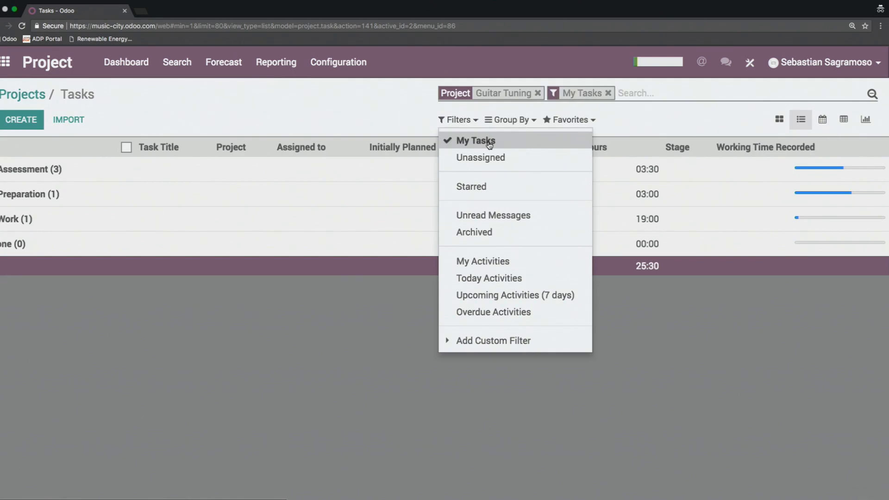
click(489, 144)
click(498, 187)
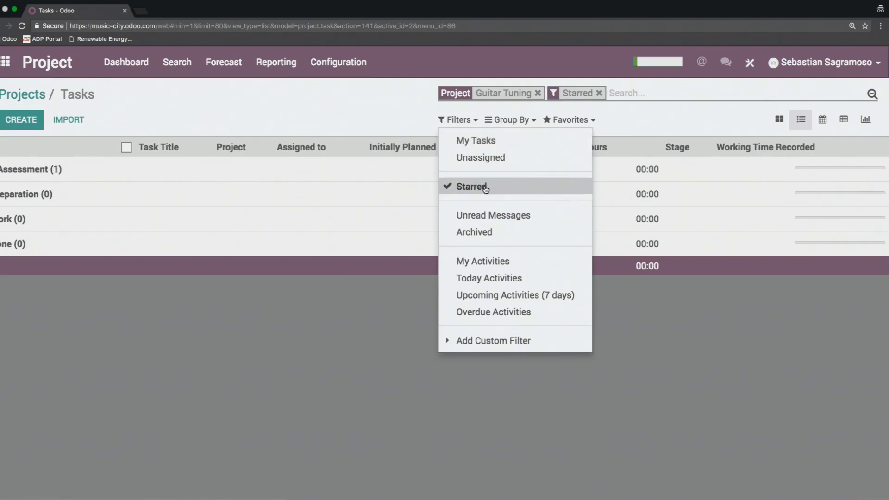
click(494, 188)
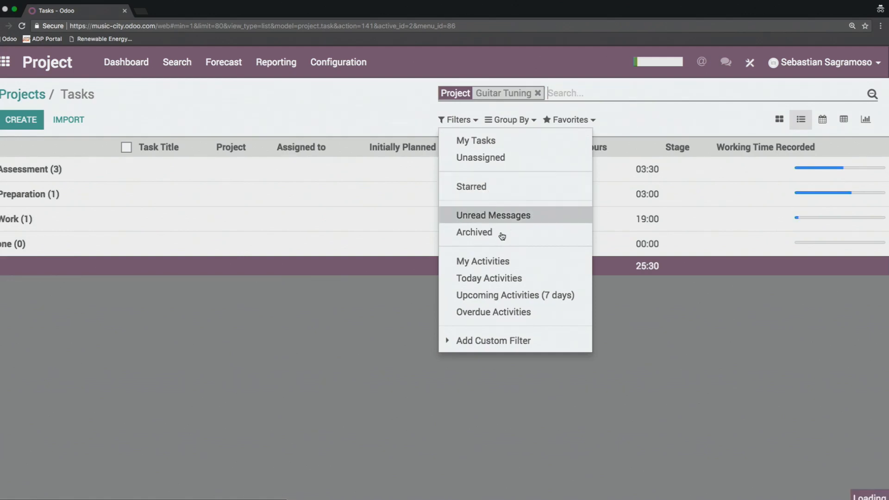
click(514, 281)
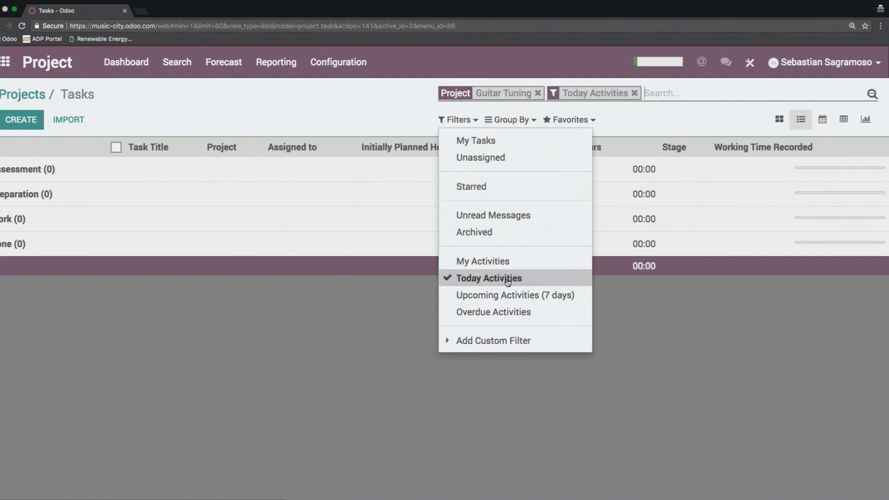
click(508, 283)
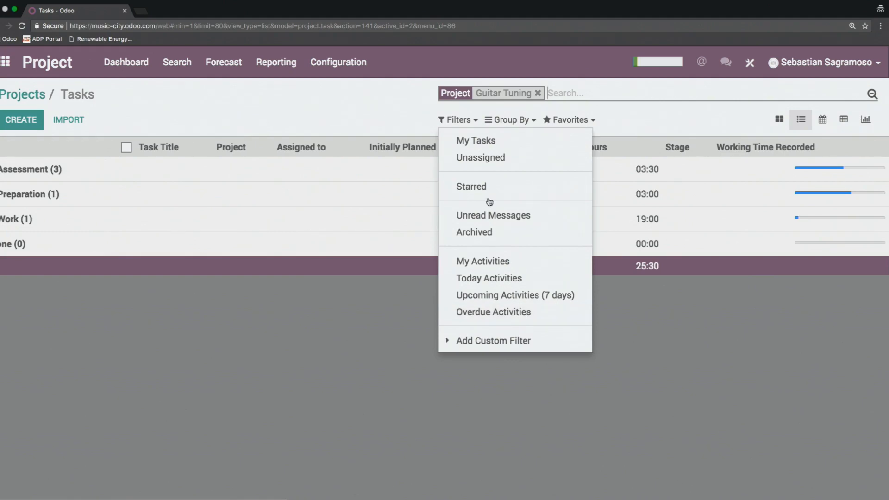
Step: Look through the fields available for a custom filter on the task list
click(515, 344)
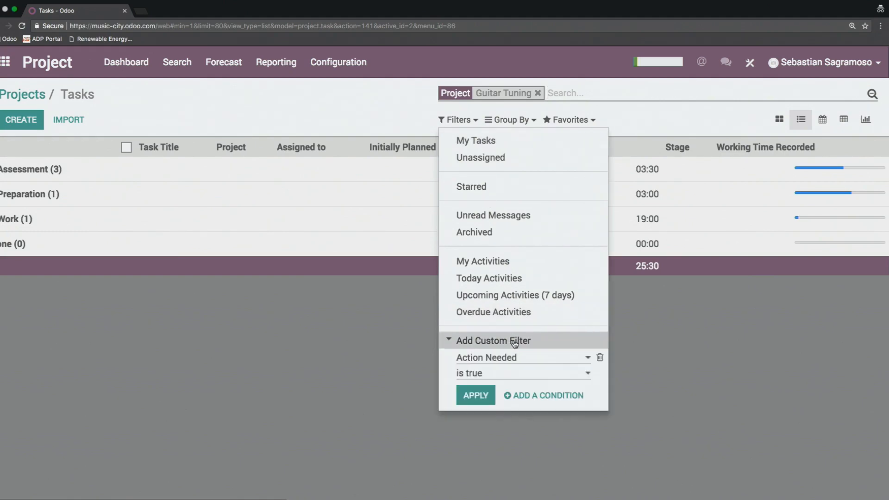
click(527, 362)
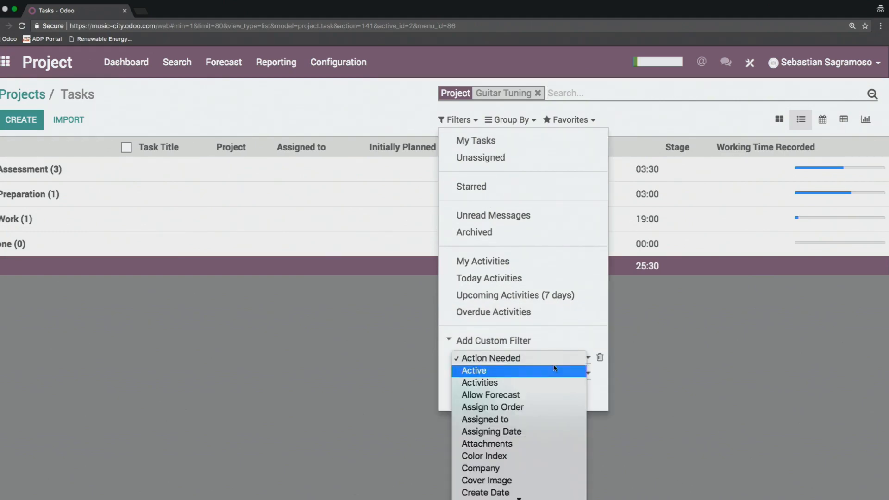
scroll(549, 366, down, 15)
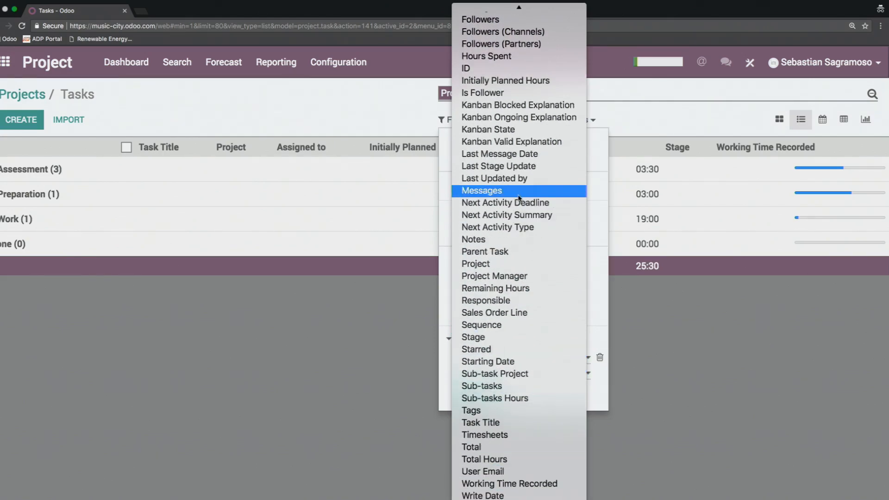
click(361, 123)
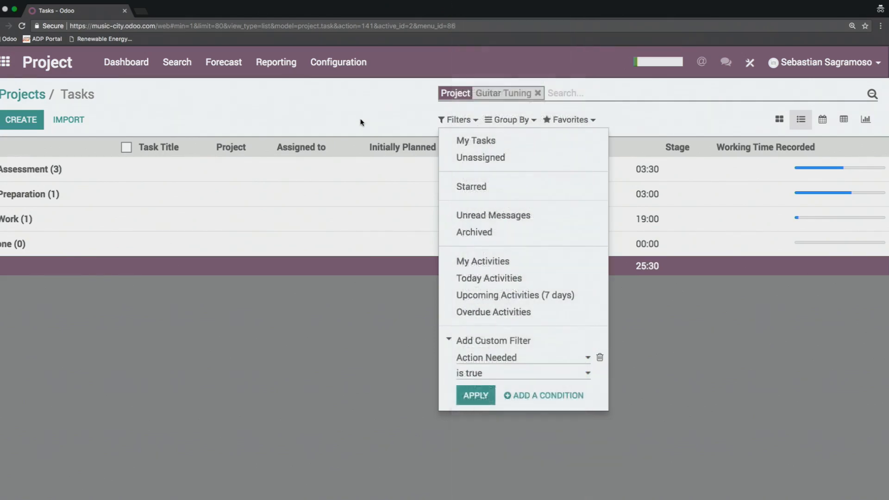
Step: Try grouping the task list by Task and remove the grouping
click(518, 119)
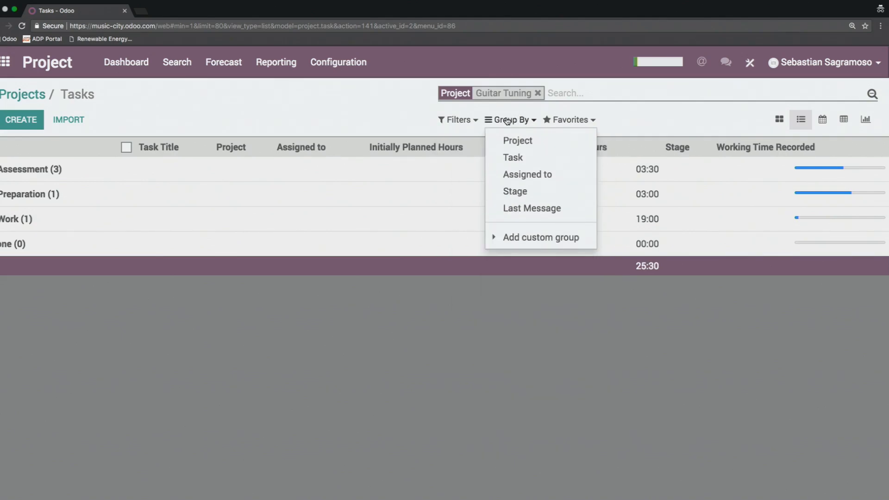
click(533, 160)
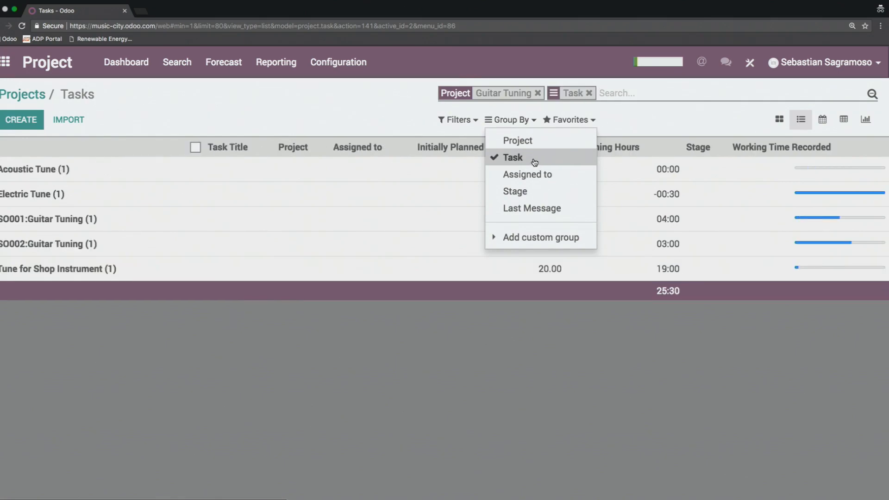
click(533, 160)
Step: Check the saved-search options and show the Guitar Tuning tasks in pivot view
click(581, 120)
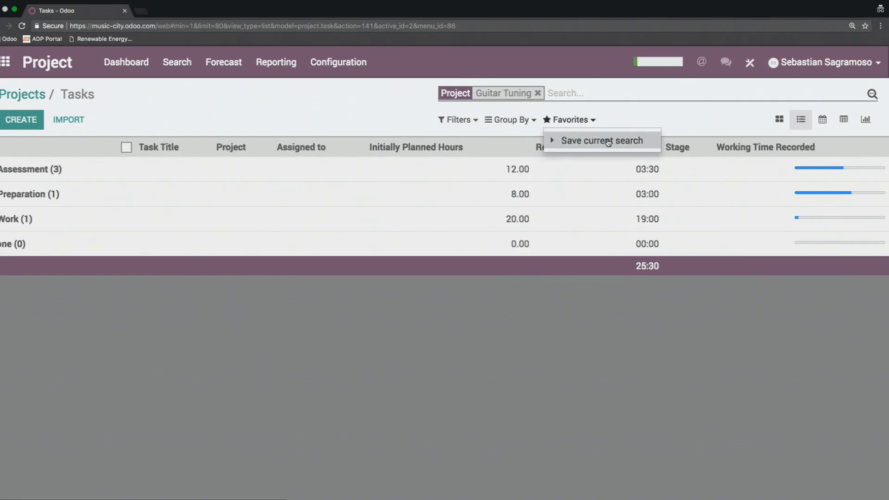
click(390, 131)
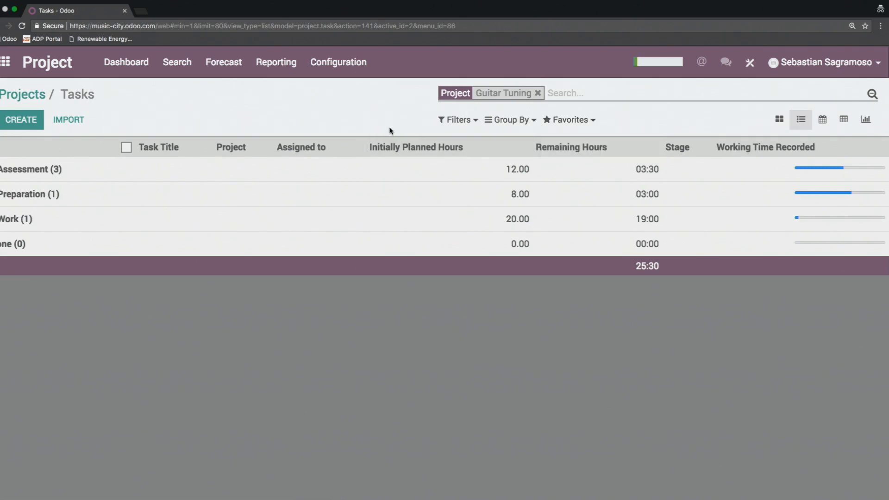
click(843, 122)
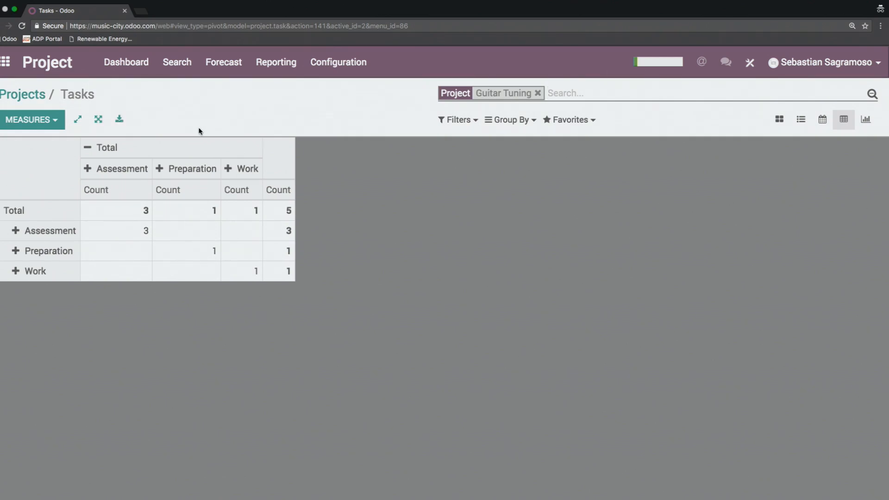
Step: Regroup the pivot table of Guitar Tuning tasks with Task Title as rows and Stage as columns
click(20, 211)
click(54, 147)
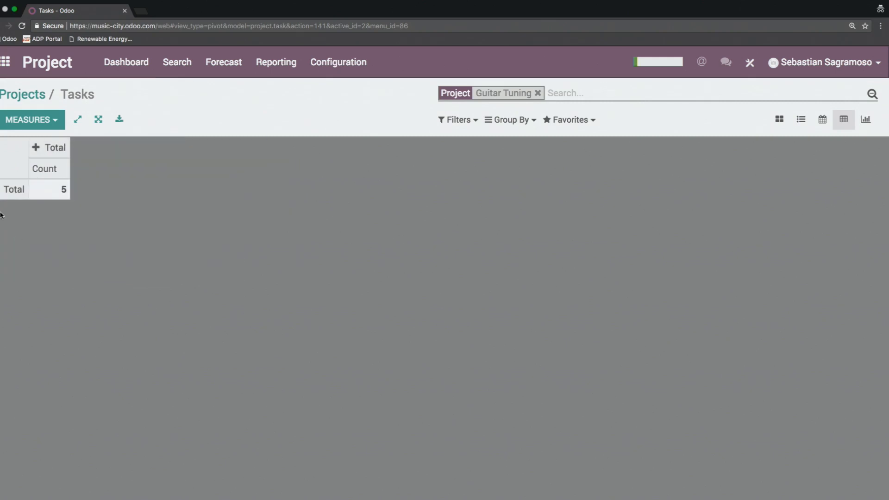
click(13, 189)
mouse_move(98, 379)
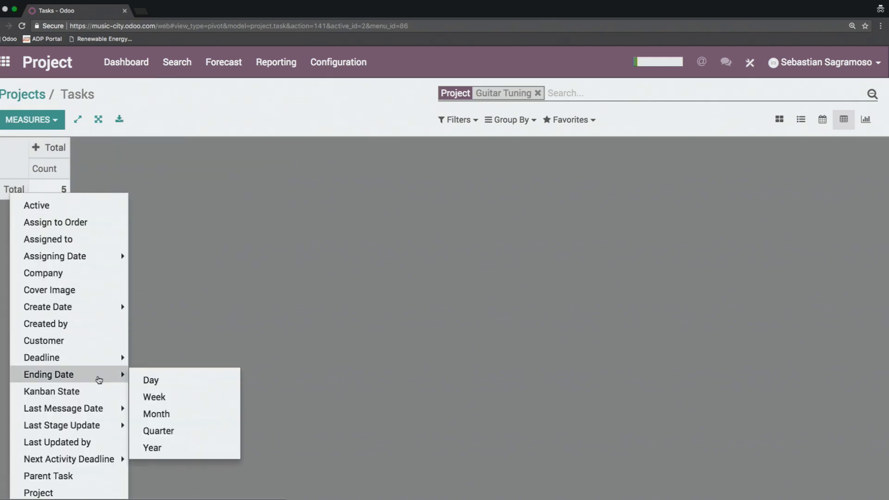
scroll(98, 379, down, 2)
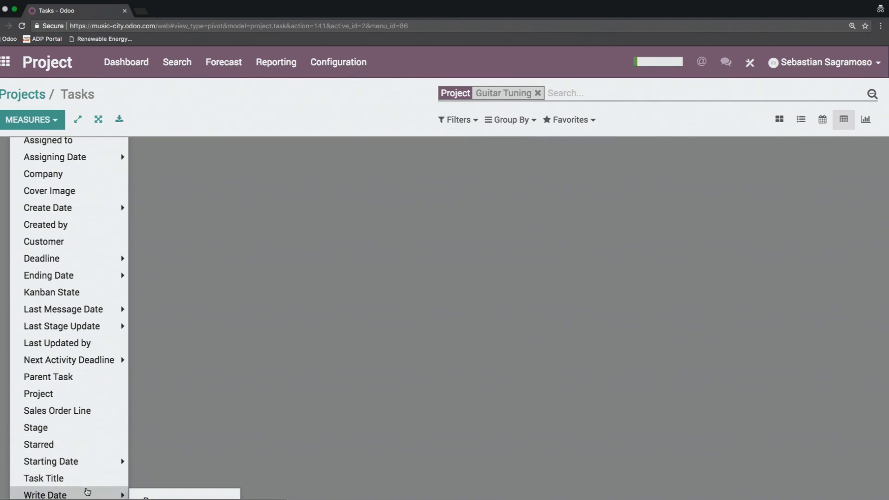
click(84, 480)
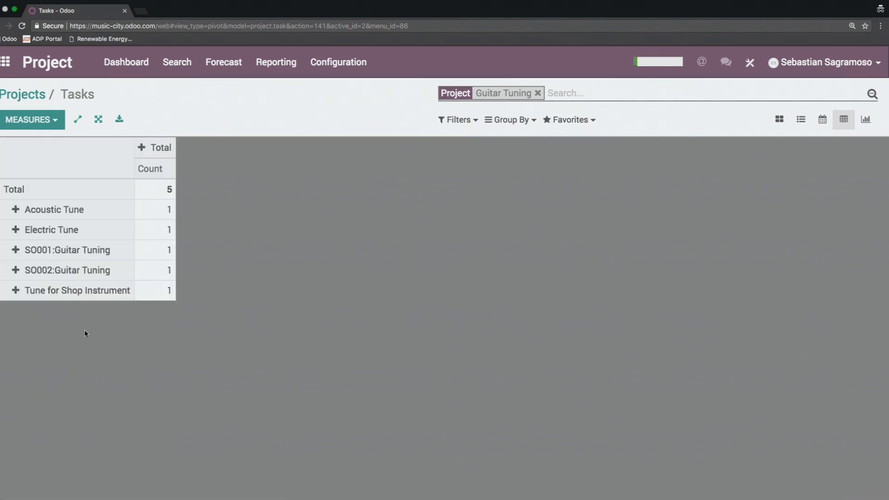
click(159, 149)
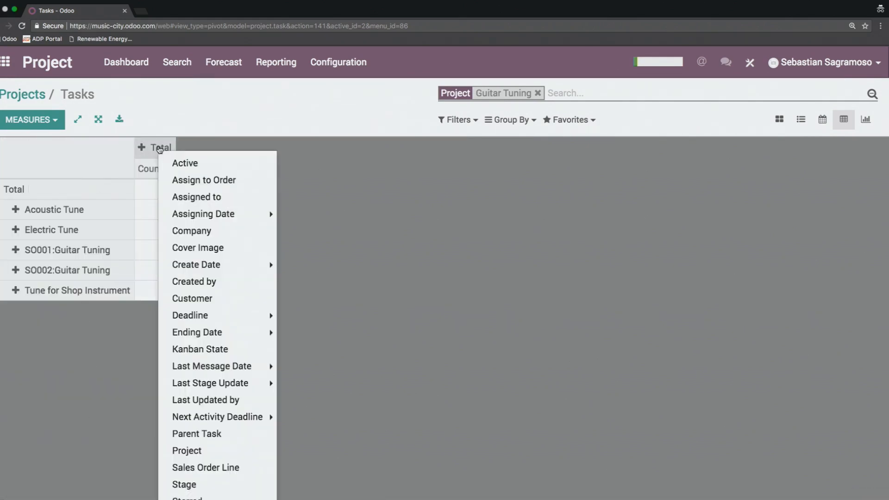
click(229, 487)
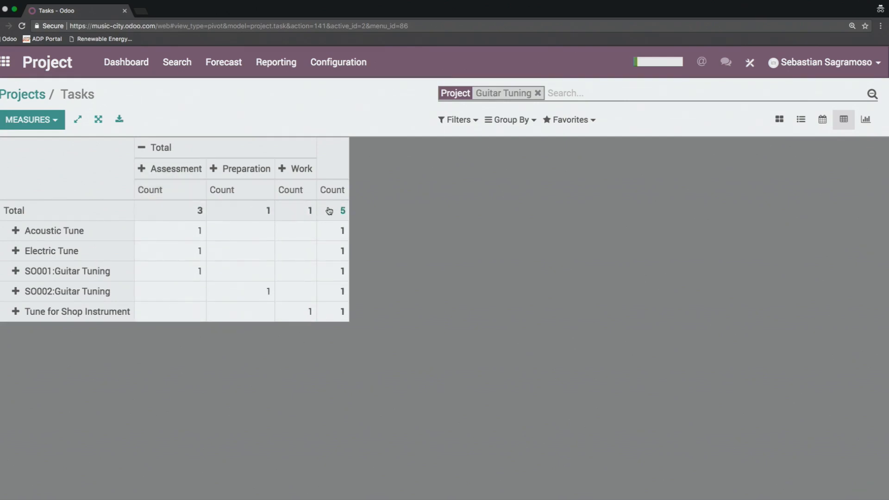
Step: Replace the pivot table's row grouping with Starting Date by Day
click(63, 212)
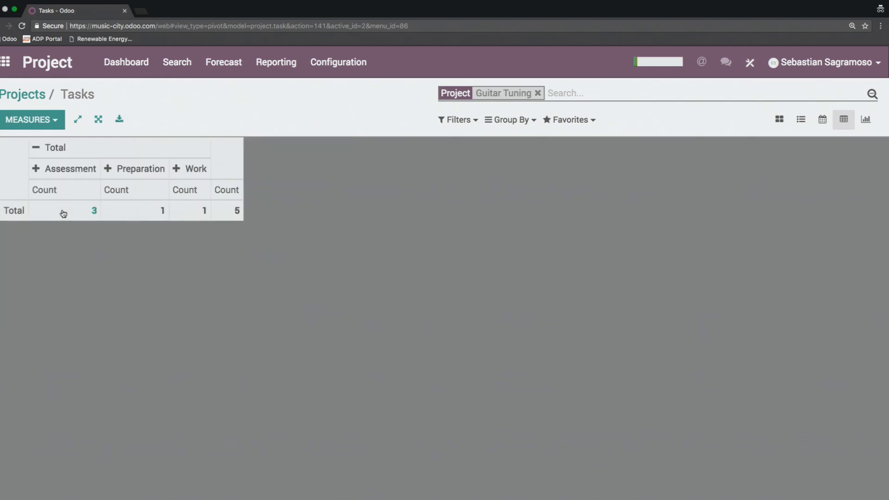
click(14, 211)
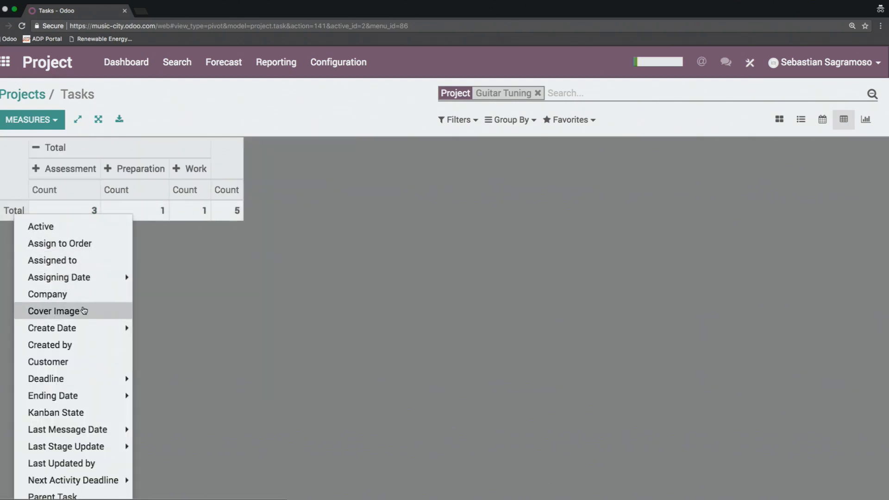
scroll(94, 359, down, 2)
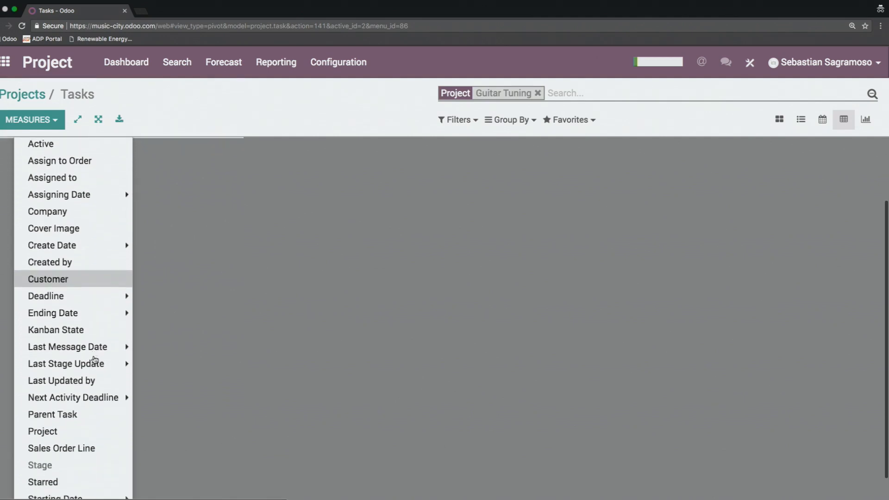
scroll(94, 360, down, 1)
mouse_move(97, 468)
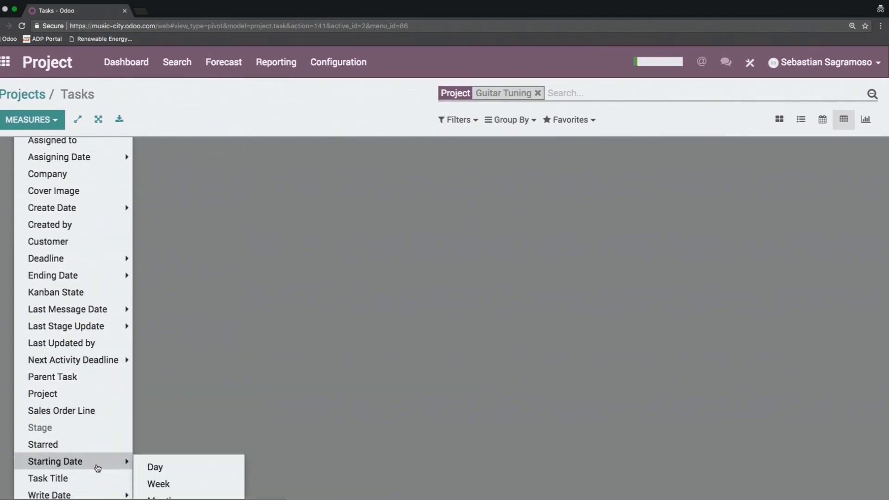
click(154, 467)
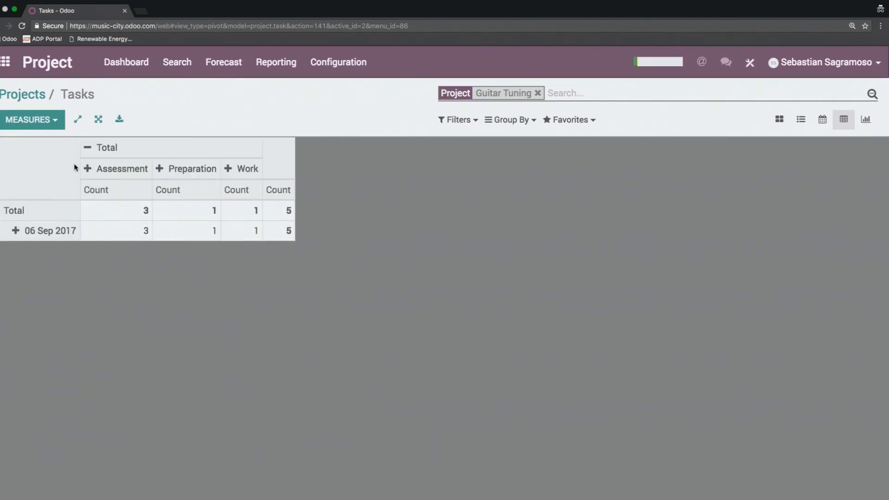
Step: Replace the pivot table's column grouping with Assigned to
click(147, 150)
click(110, 153)
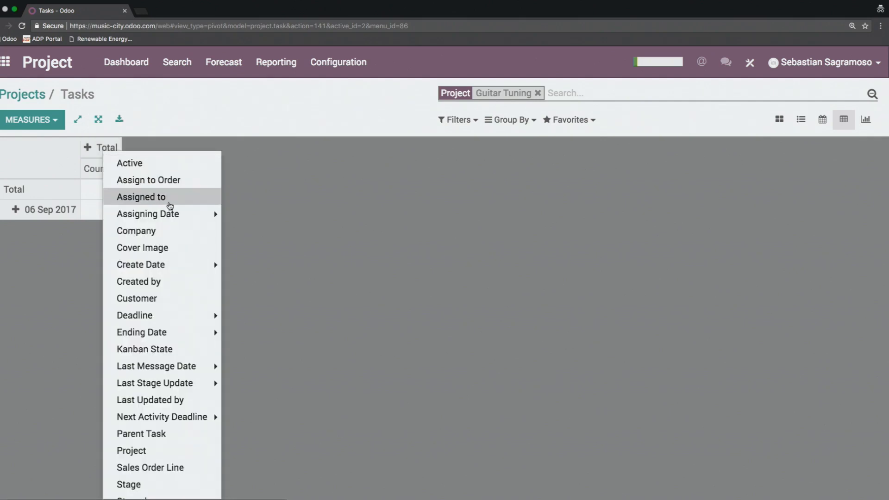
scroll(174, 285, down, 2)
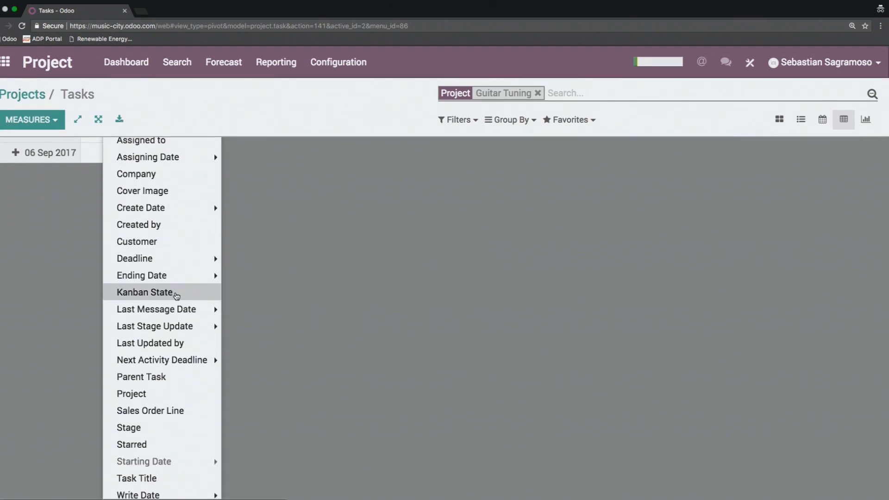
scroll(180, 360, up, 2)
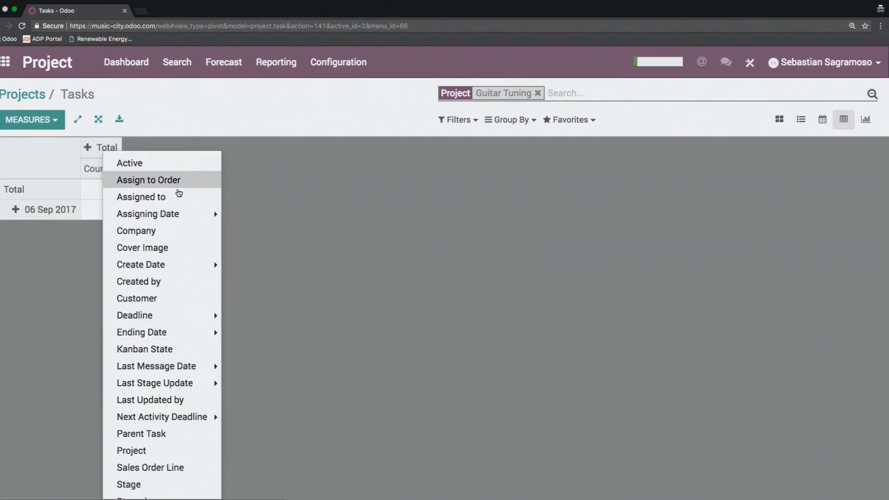
click(183, 200)
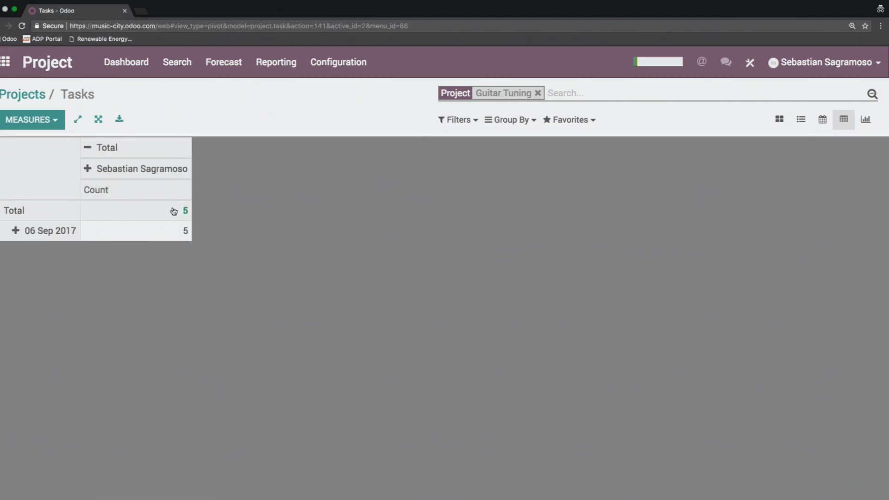
Step: Export the pivot table as a spreadsheet file and show the tasks in graph view
click(43, 233)
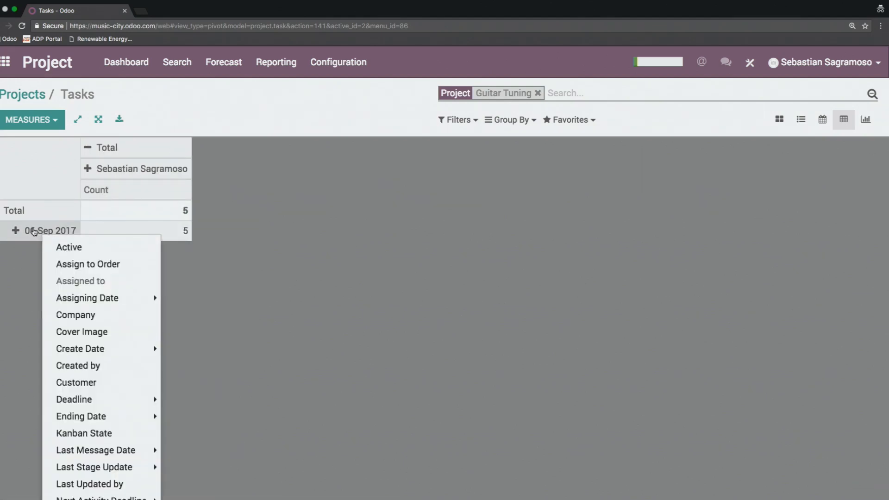
click(201, 268)
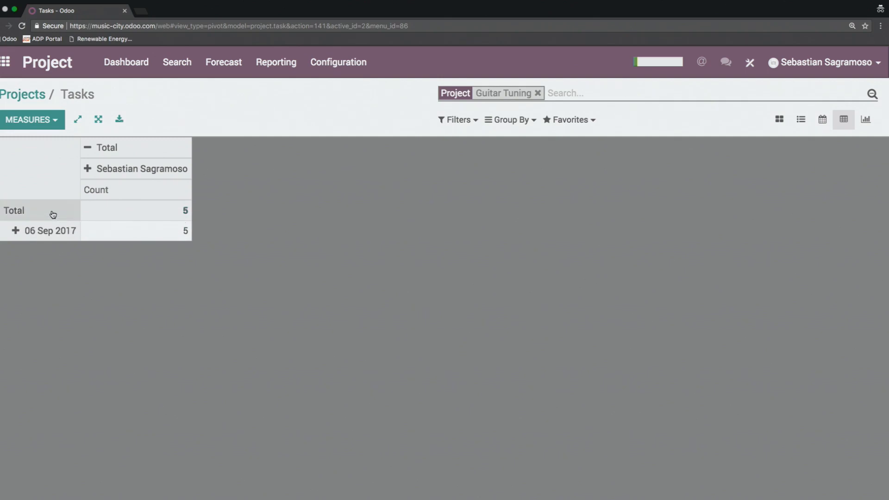
click(123, 123)
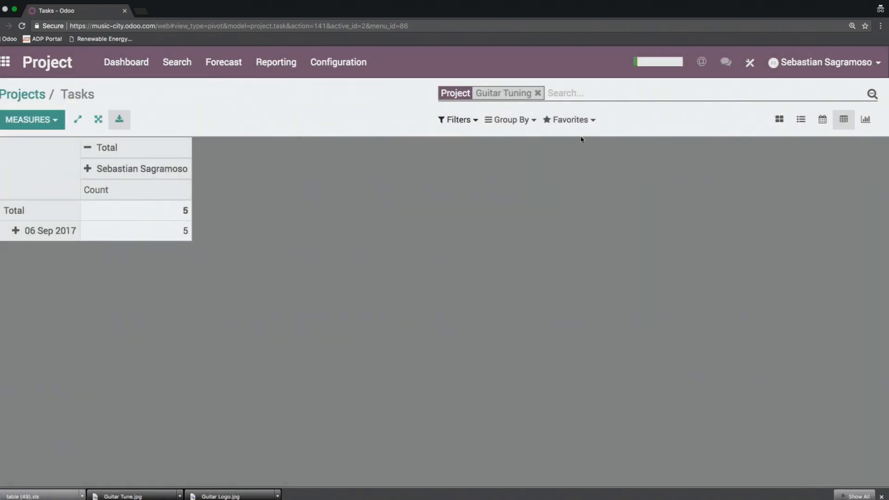
click(864, 119)
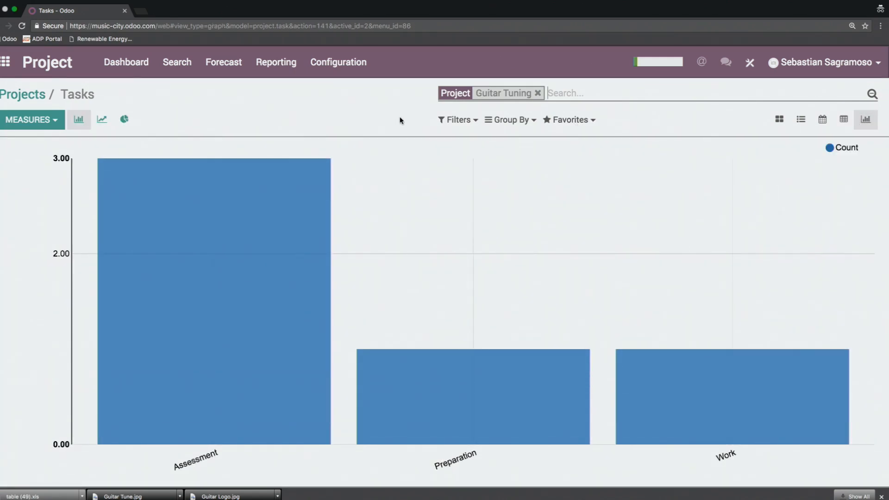
Step: View the Gantt forecast by project at week scale, expanding the Guitar Fix and Guitar Tuning projects
click(224, 62)
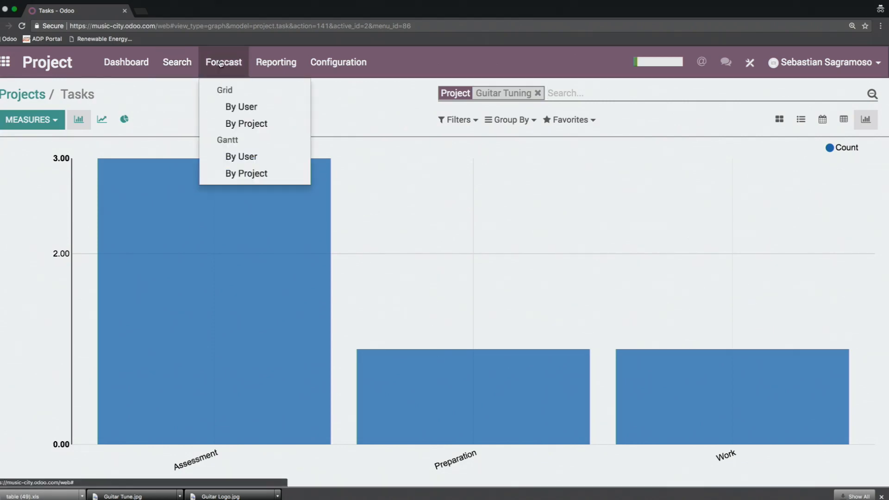
click(224, 62)
click(224, 62)
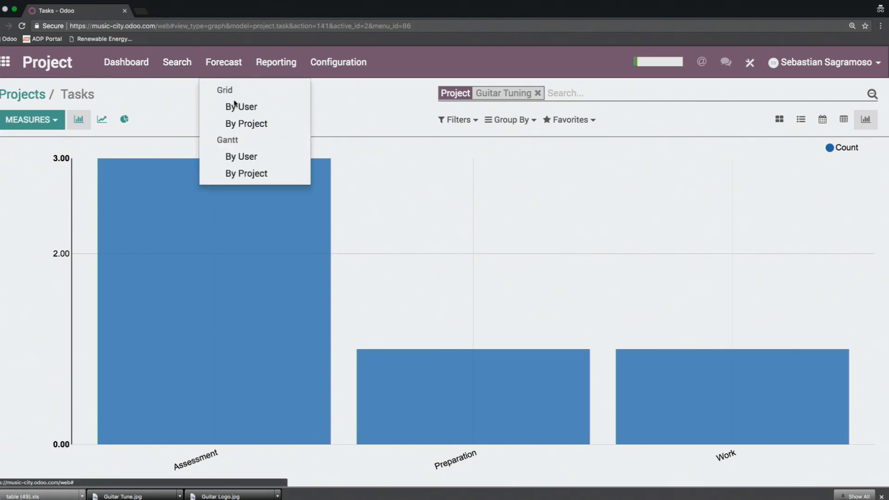
click(253, 176)
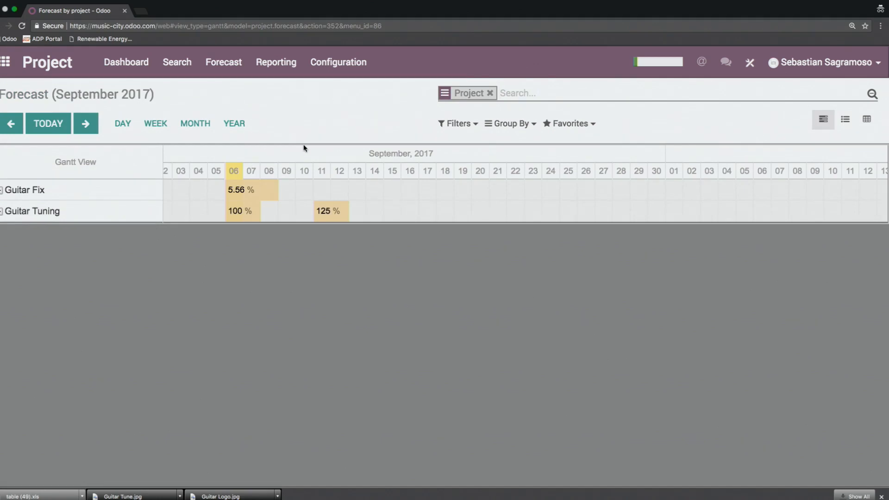
click(155, 124)
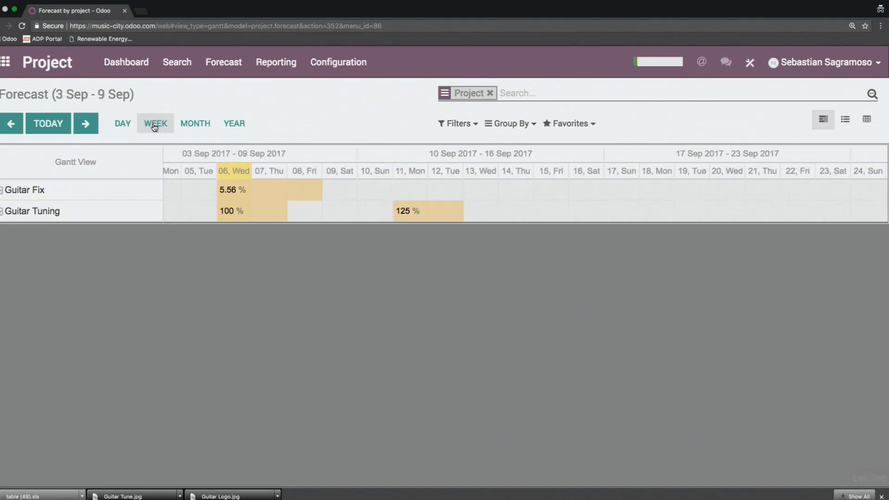
click(124, 190)
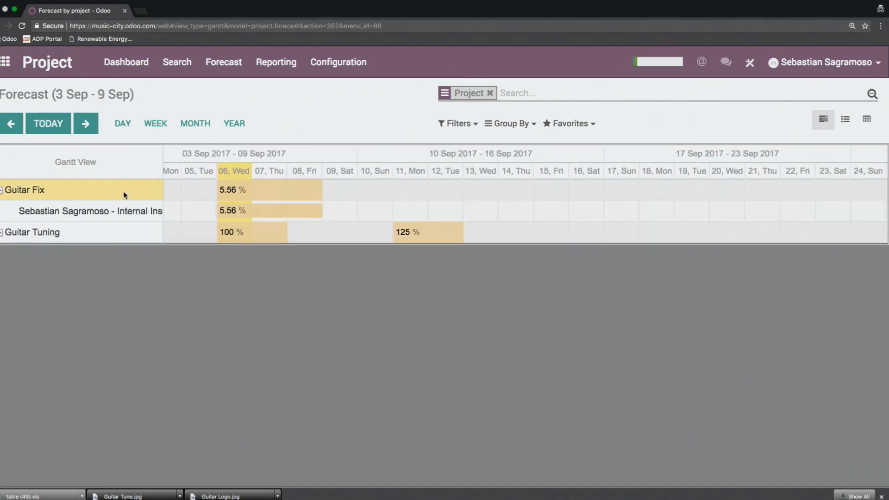
click(124, 236)
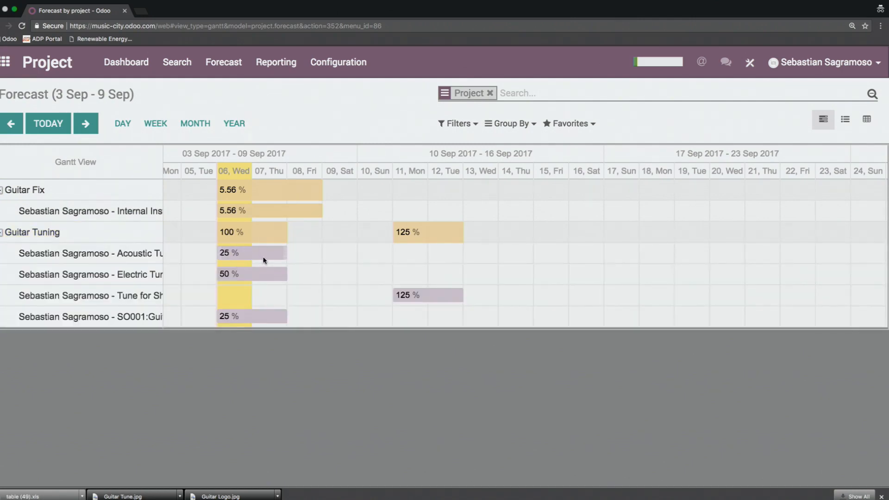
Step: Show the project forecast in pivot view and group its rows by User instead of project
click(866, 121)
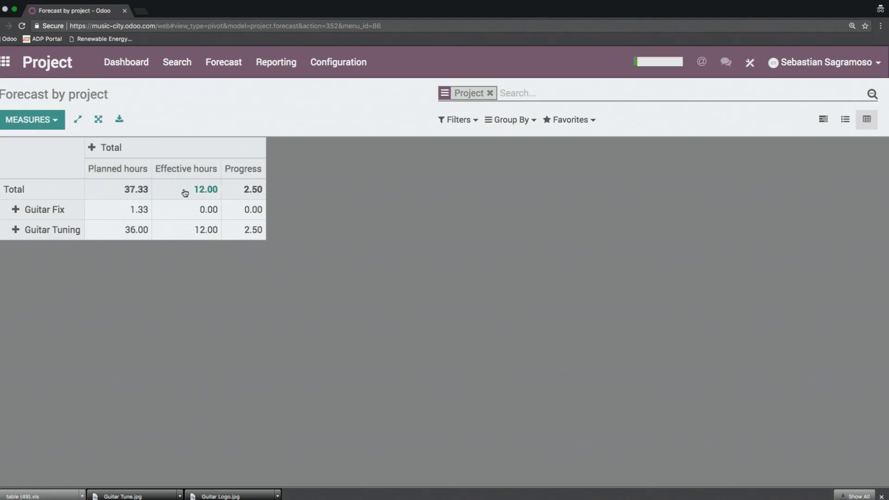
click(38, 199)
click(14, 189)
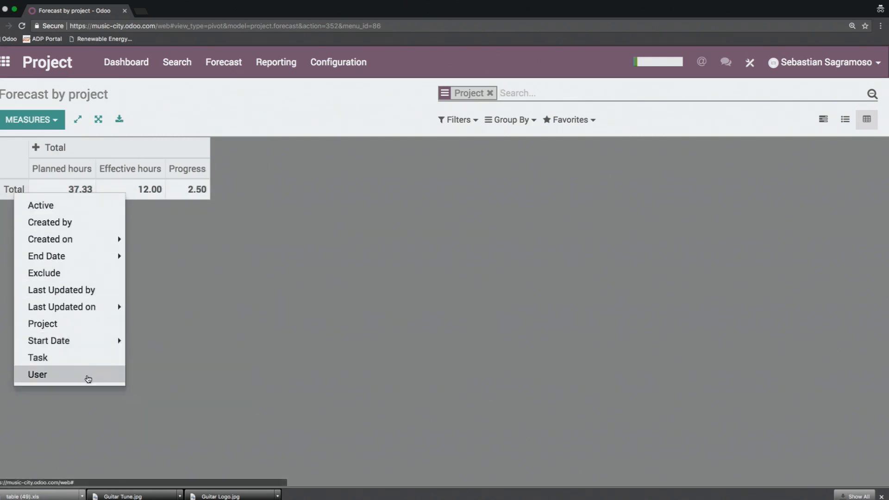
click(76, 374)
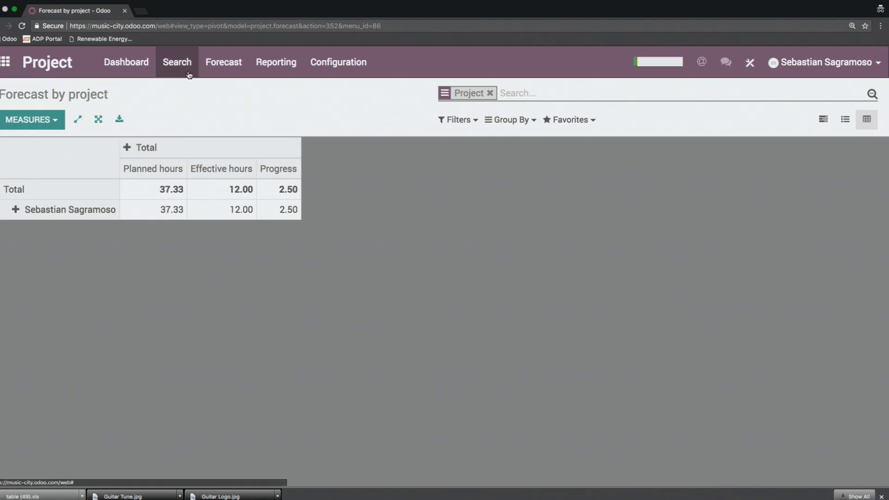
Step: Open the employee's record in the Employees app, examine the Standard 40 Hours/Week schedule from edit mode, and close the schedule
click(3, 64)
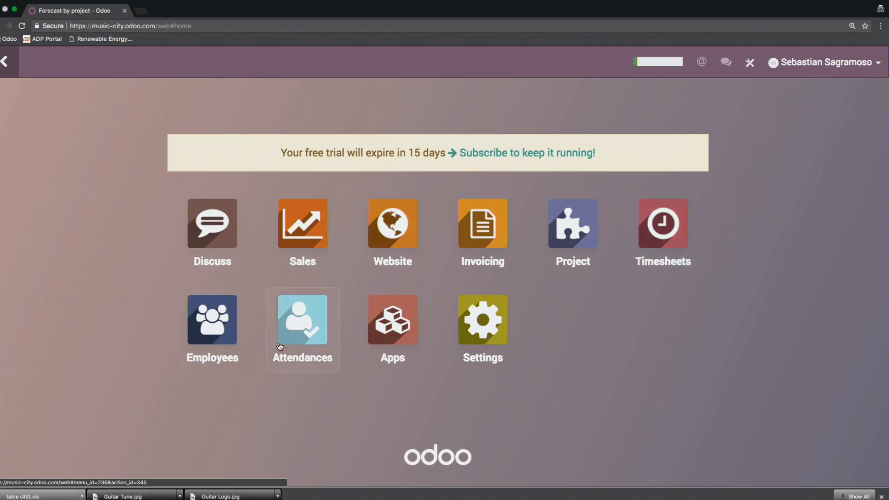
click(209, 326)
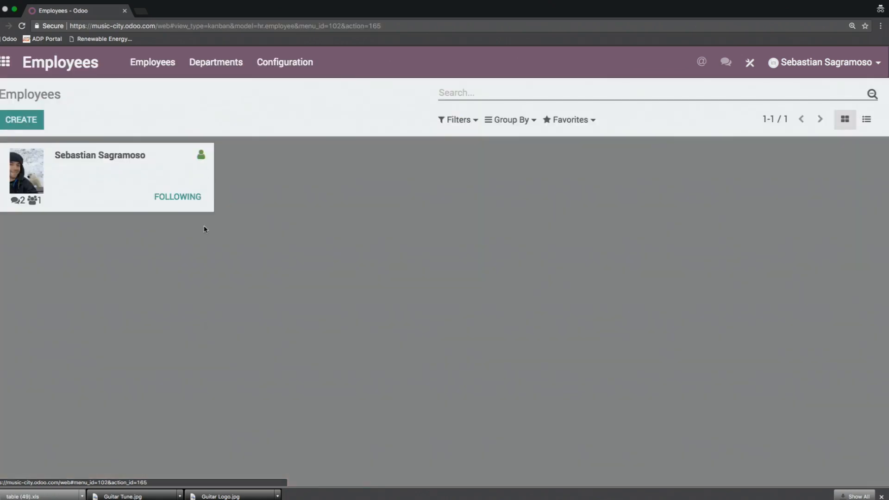
click(107, 179)
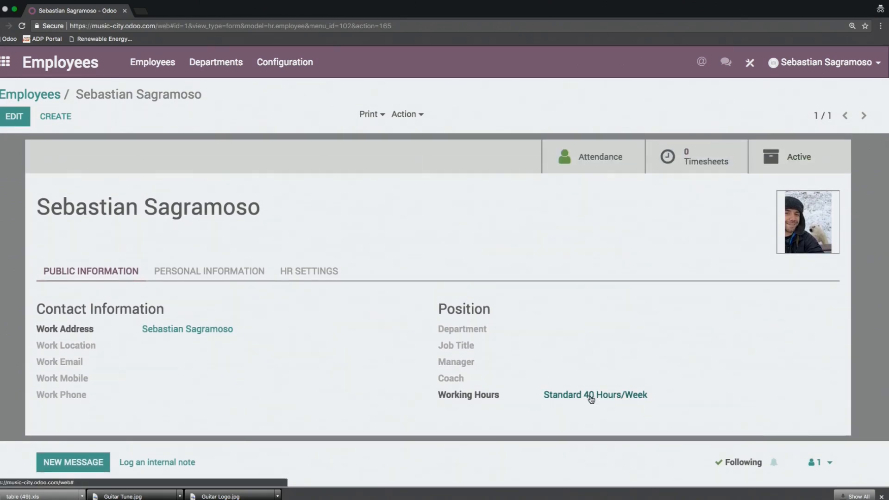
click(13, 121)
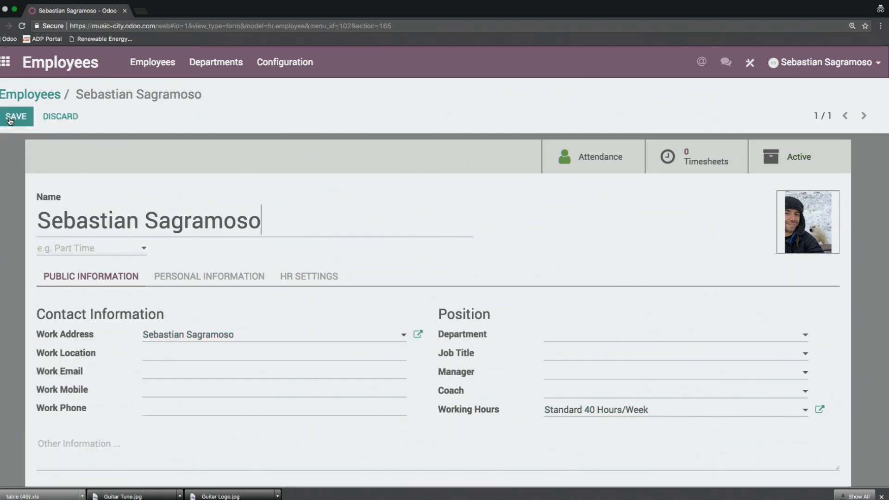
click(819, 413)
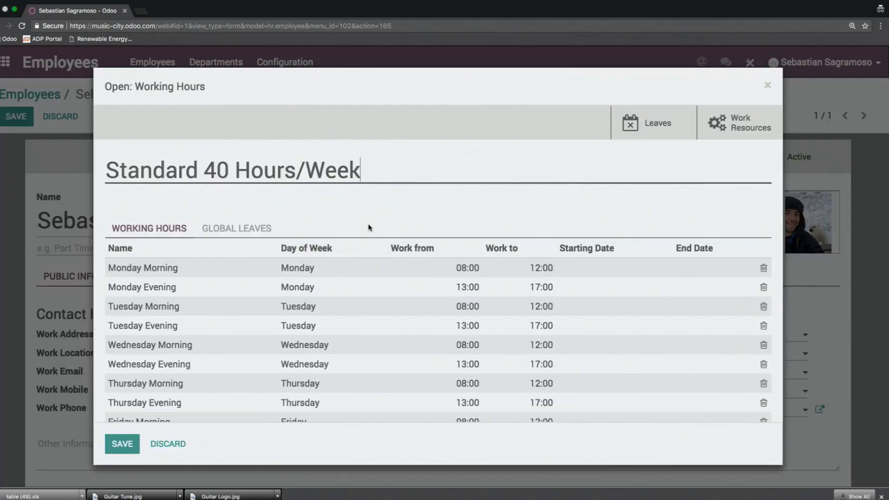
scroll(241, 299, down, 2)
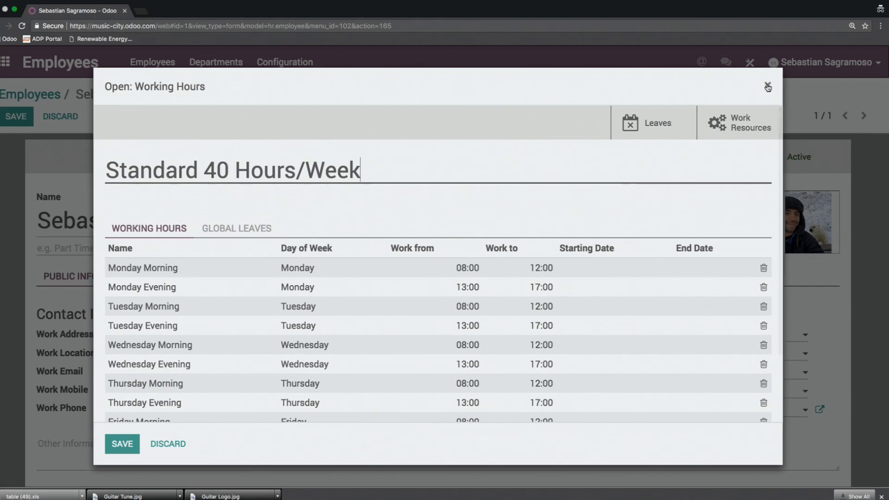
click(767, 87)
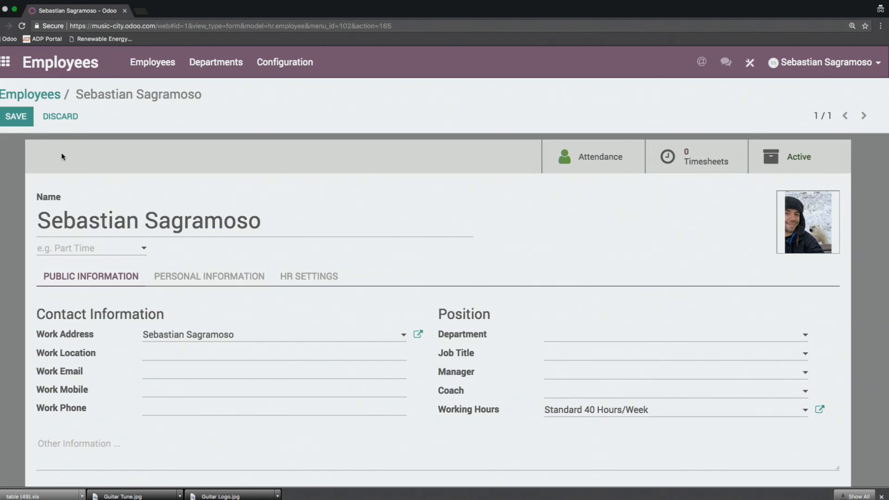
Step: Save the employee's record, go back to the employee overview and leave for the apps home screen
click(15, 118)
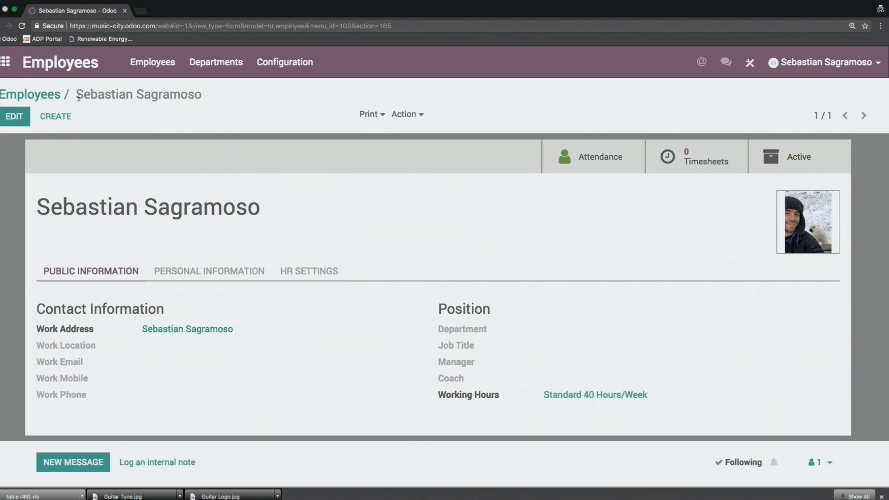
click(42, 95)
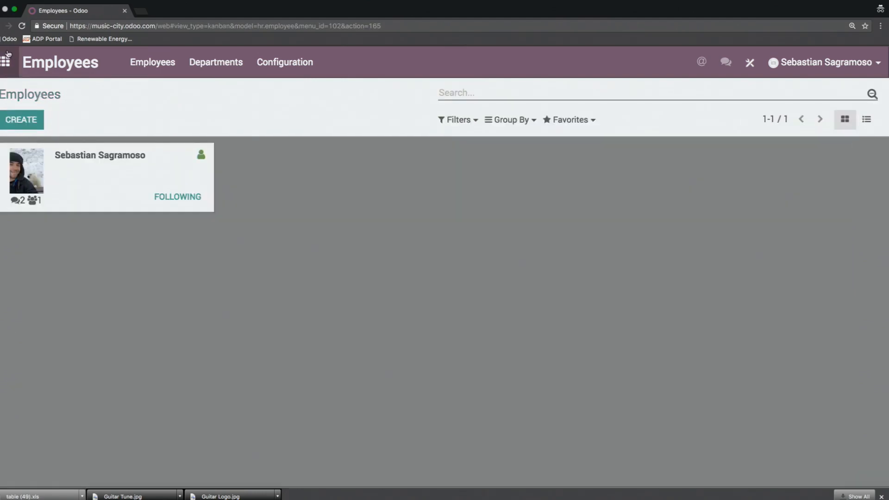
click(6, 60)
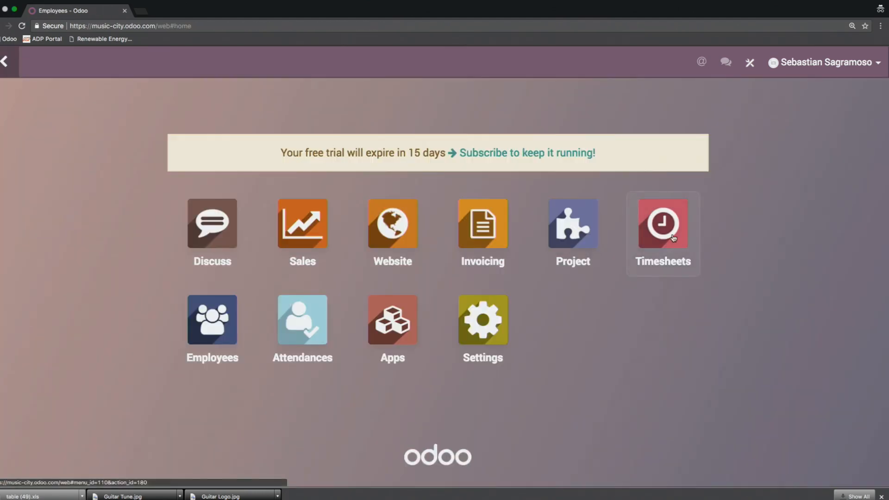
Step: In the Timesheets app, filter the weekly grid to My Timesheets and group it by Users and Project
click(657, 233)
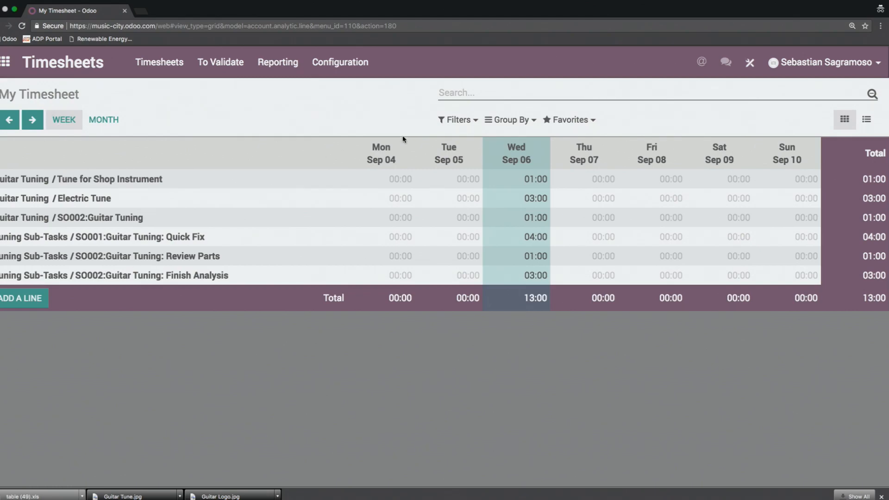
click(456, 122)
click(482, 139)
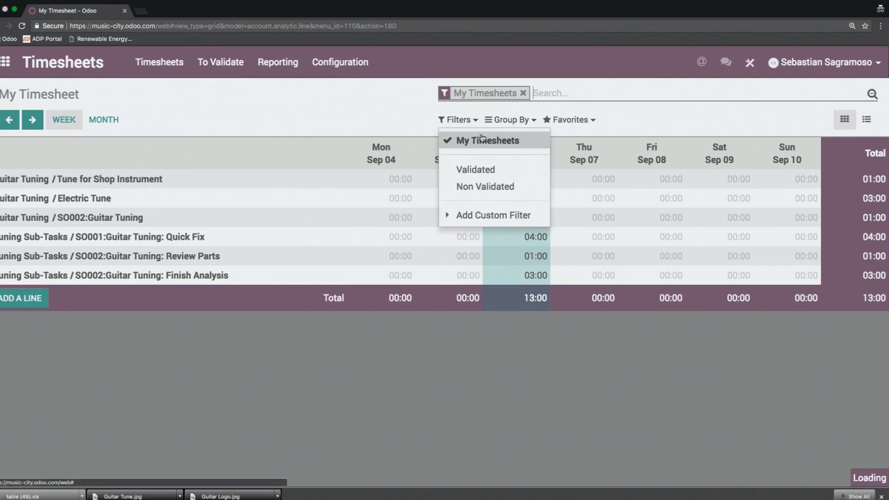
click(513, 119)
click(514, 119)
click(513, 119)
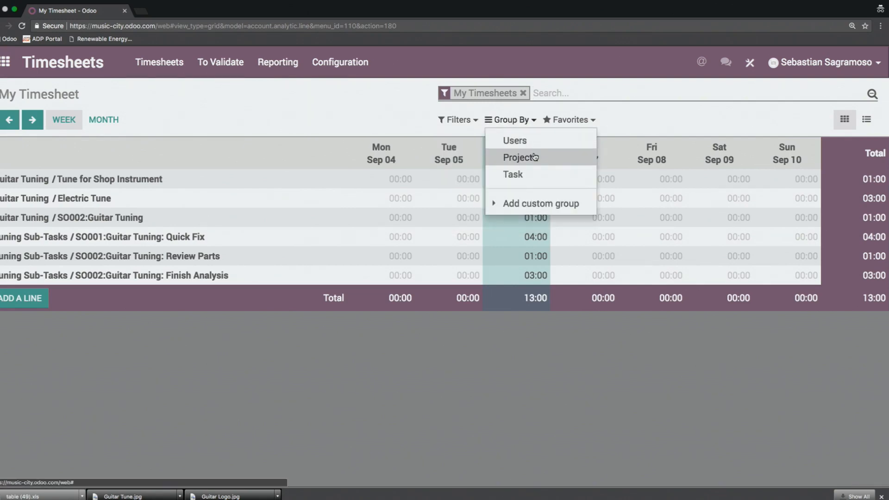
click(526, 142)
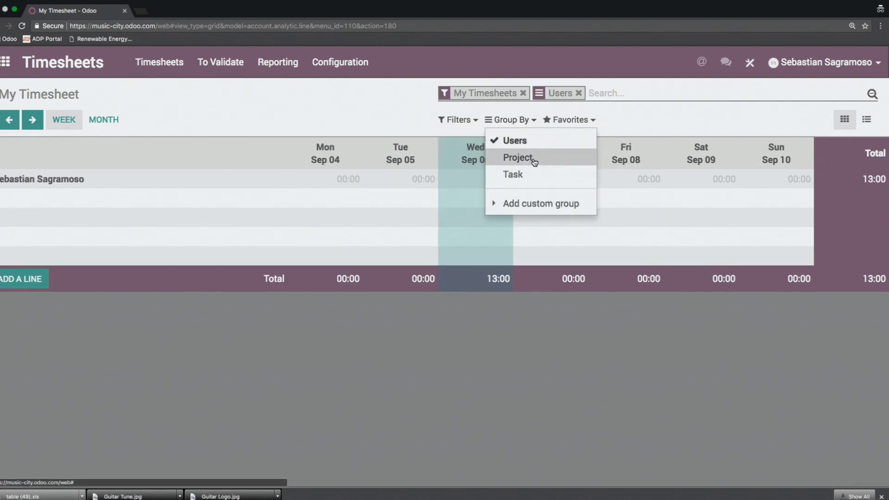
click(532, 158)
click(383, 120)
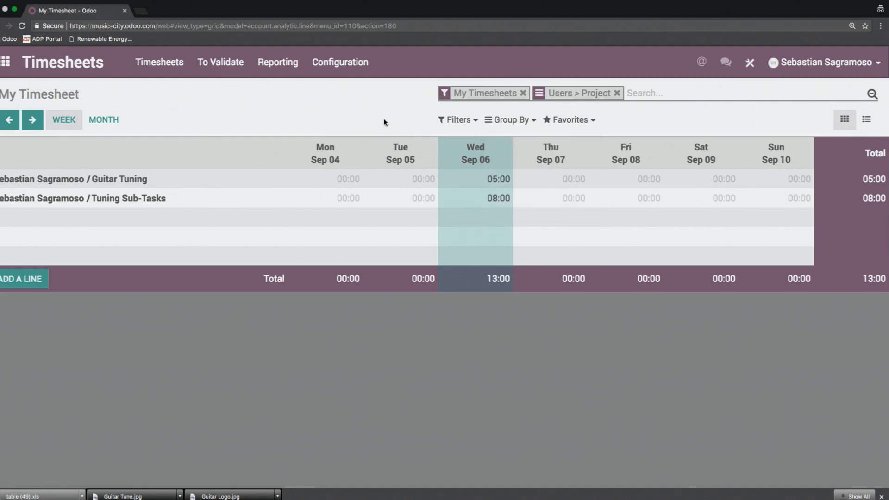
Step: Show the timesheets as a list, expand the employee's group, and examine the Guitar Tuning entries before collapsing them
click(866, 119)
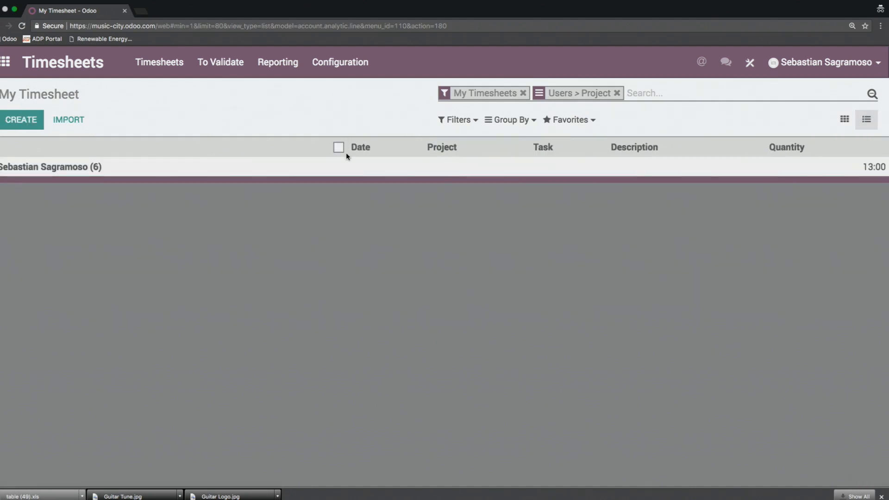
click(134, 174)
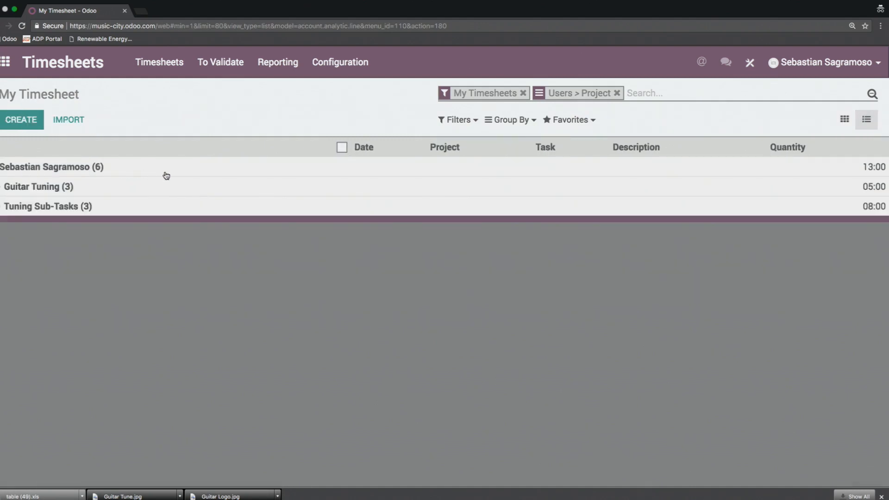
click(89, 190)
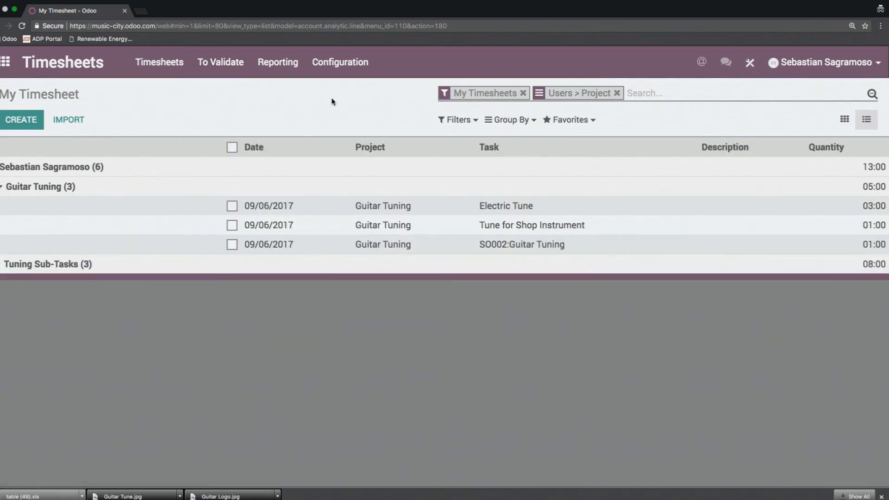
click(84, 190)
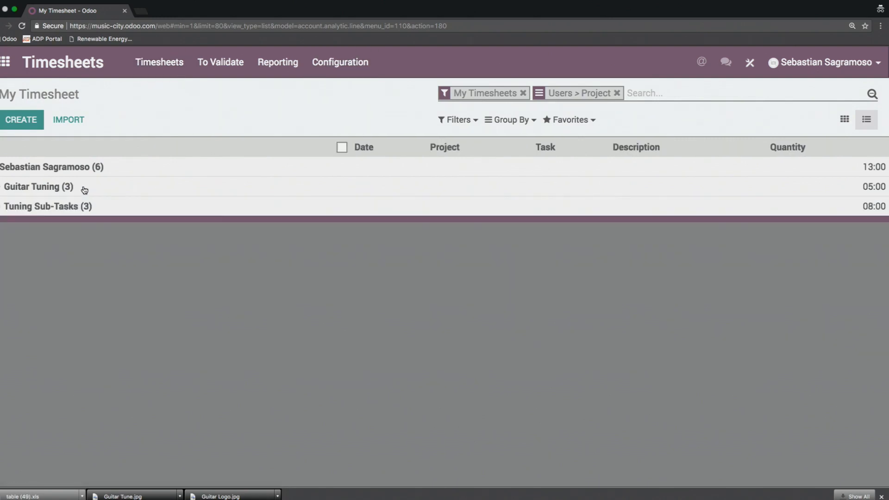
Step: Check the employee out in the Attendances app and acknowledge the check-out message
click(5, 65)
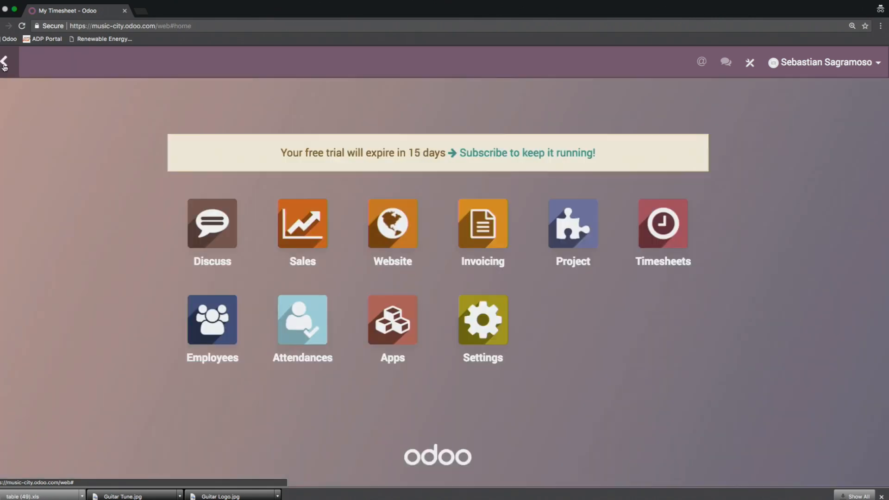
click(299, 325)
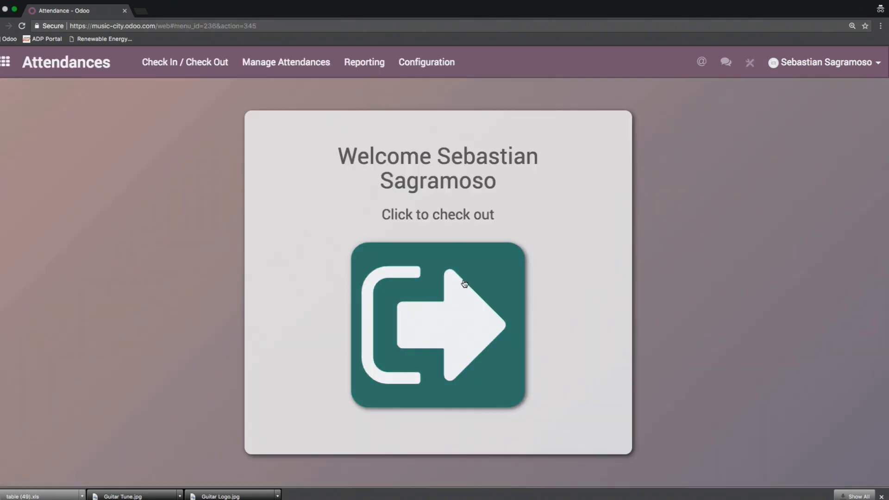
click(420, 315)
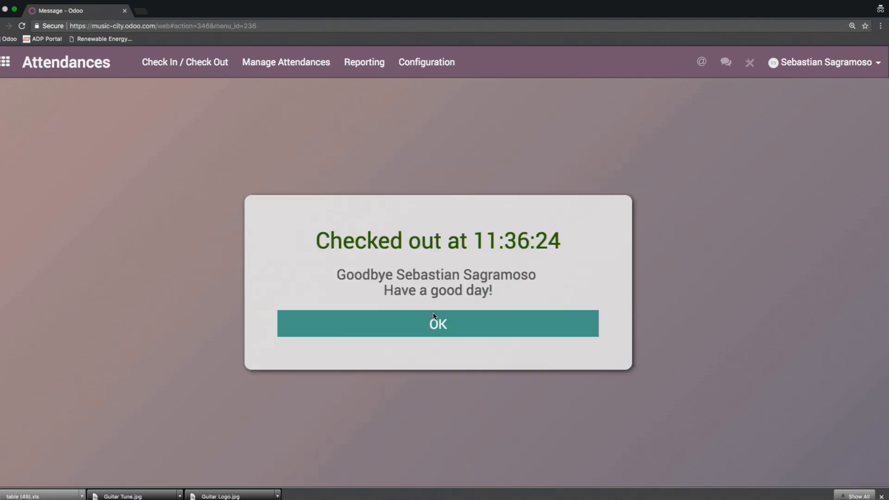
click(447, 332)
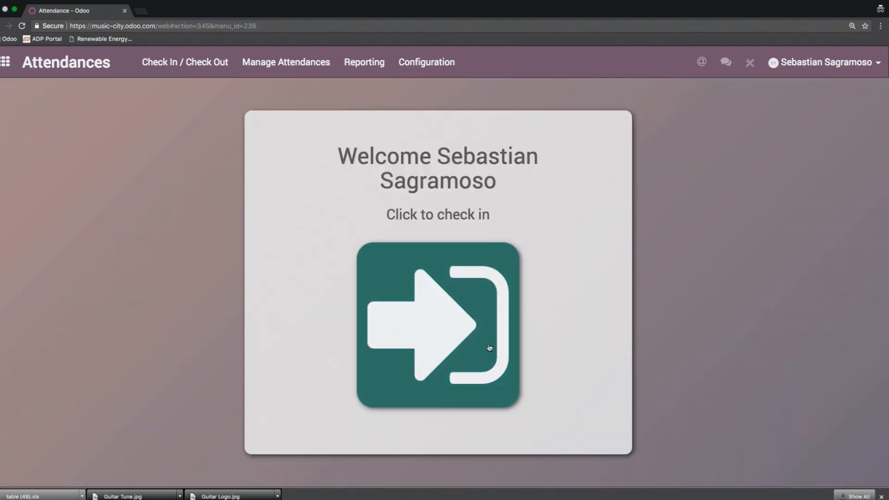
Step: View the projects overview in the Project app and return to the apps home screen
click(3, 69)
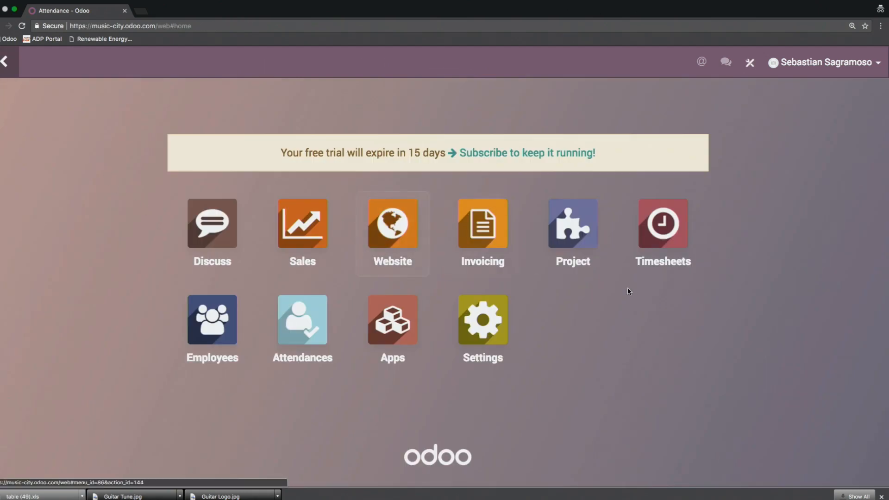
click(567, 230)
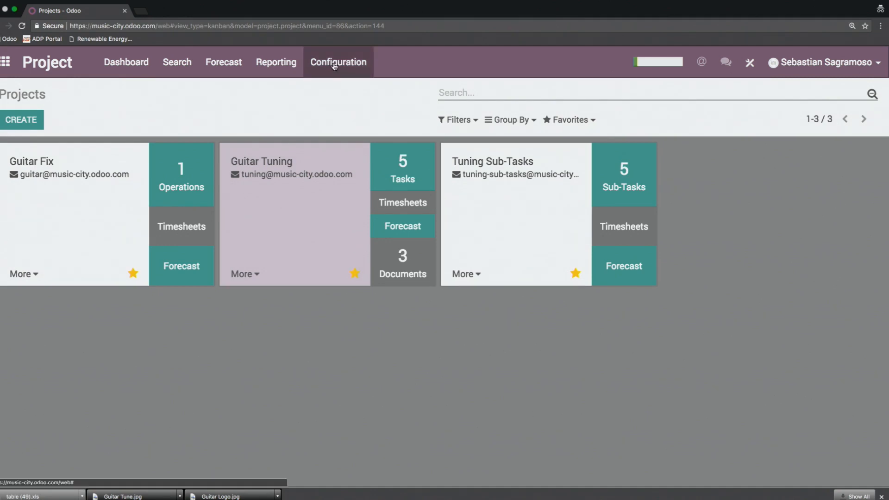
click(5, 62)
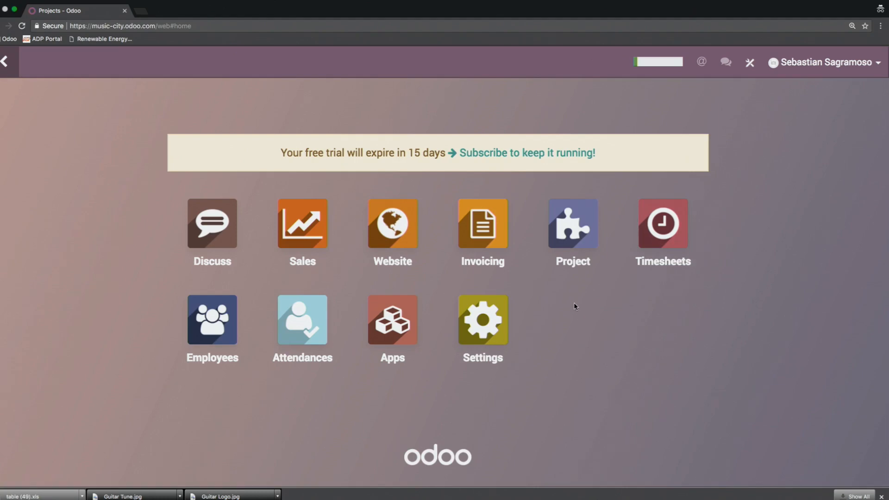
Step: Go to the public website from the Website app and review the My Account portal overview
click(389, 226)
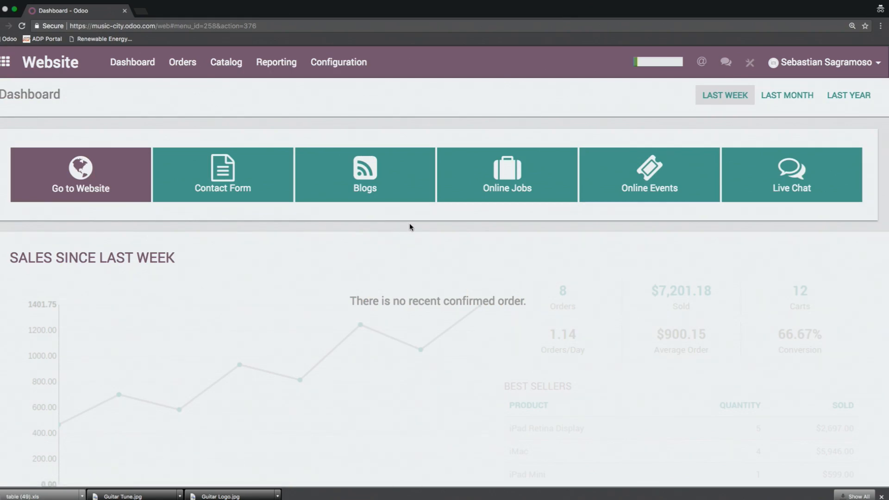
click(87, 178)
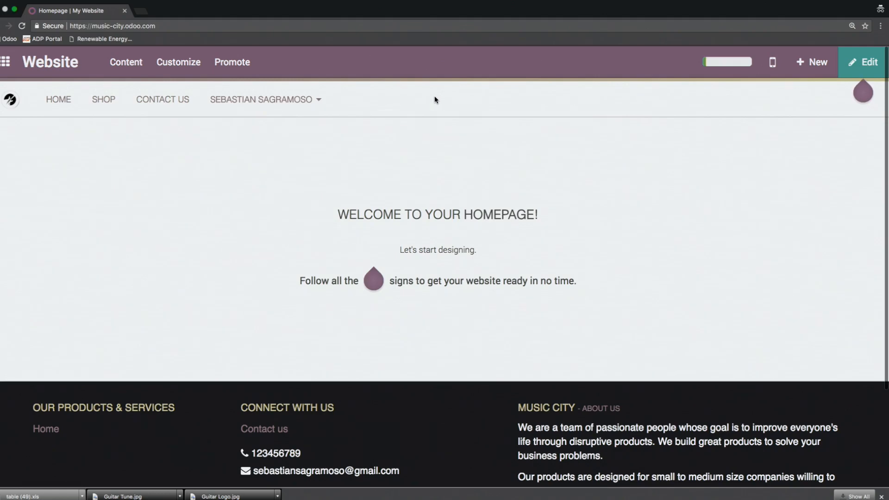
click(314, 99)
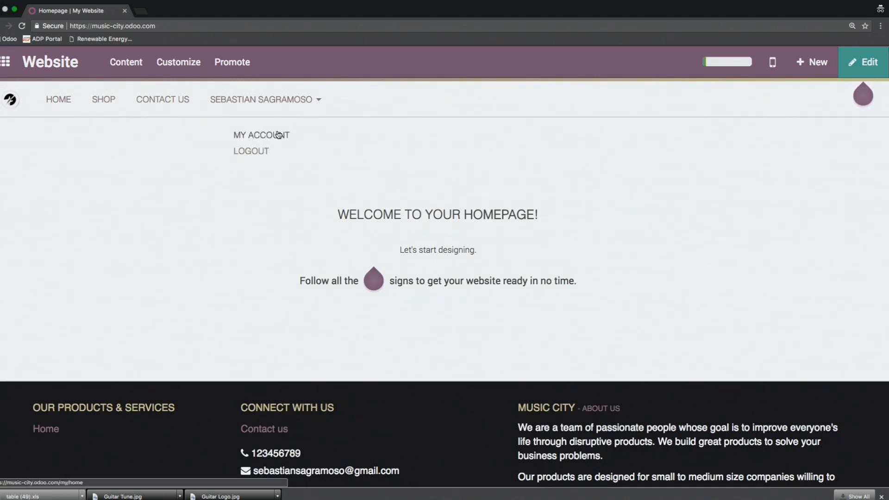
click(265, 136)
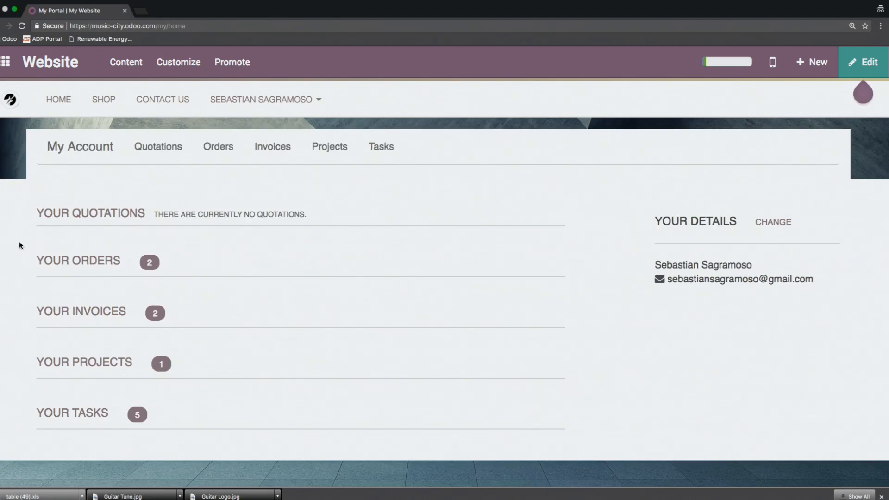
scroll(16, 229, down, 3)
scroll(16, 229, up, 3)
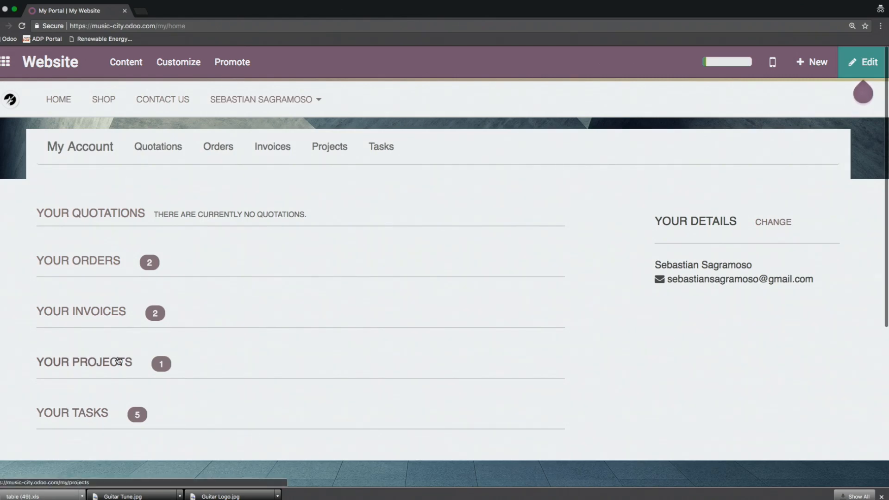
Step: From the portal's task list, open the sales-order Guitar Tuning task in the Assessment stage and look over its details
click(94, 414)
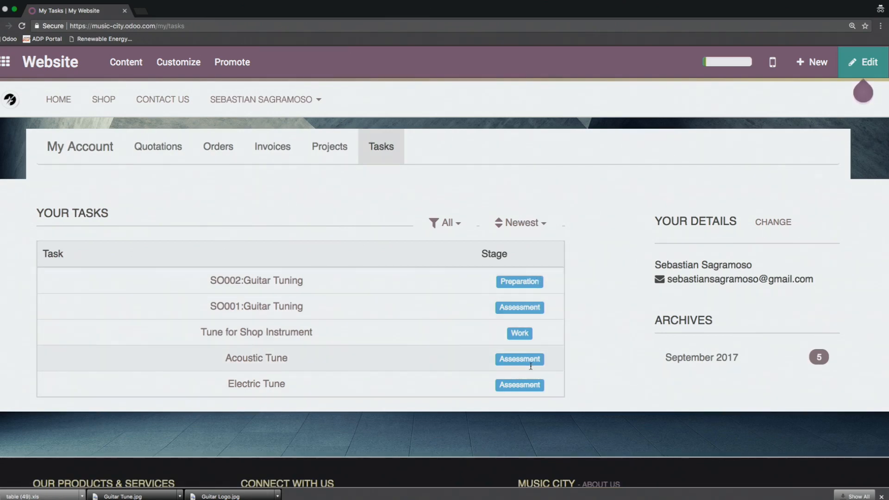
click(275, 305)
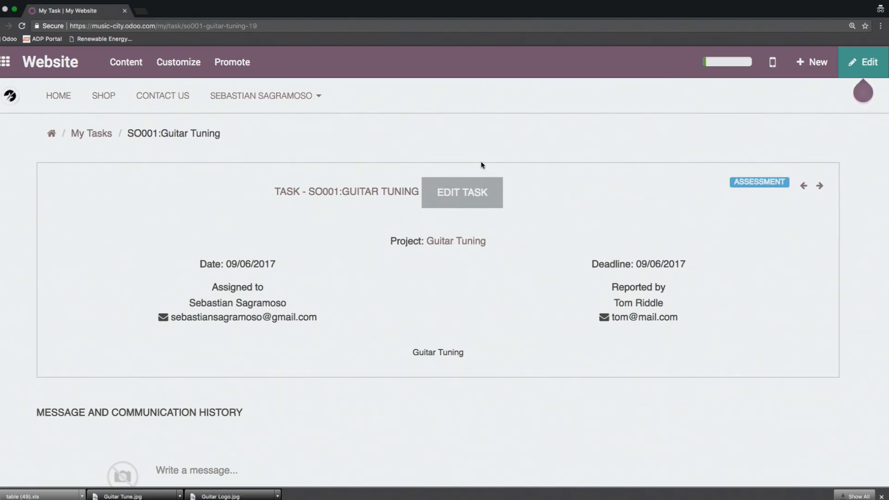
scroll(405, 154, down, 5)
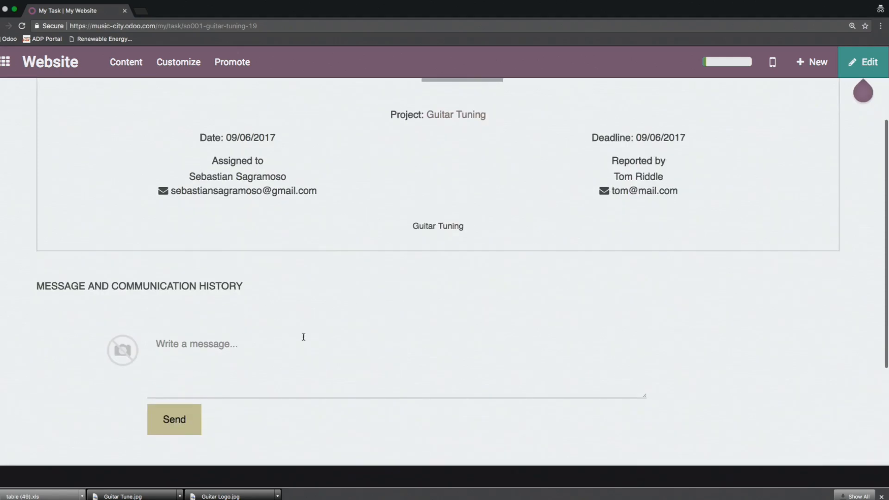
scroll(335, 325, up, 4)
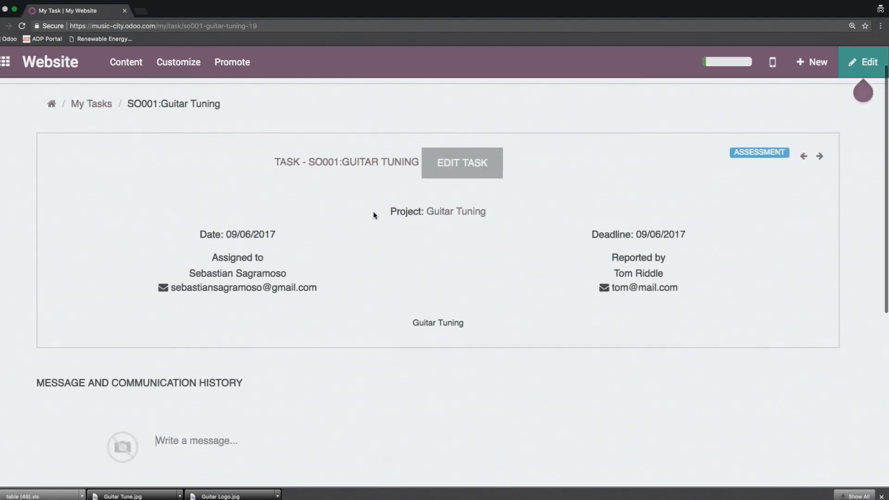
Step: Post the message "Hey! Whats the status?" in the task's communication history, check it, and return to the apps home screen
scroll(396, 280, down, 4)
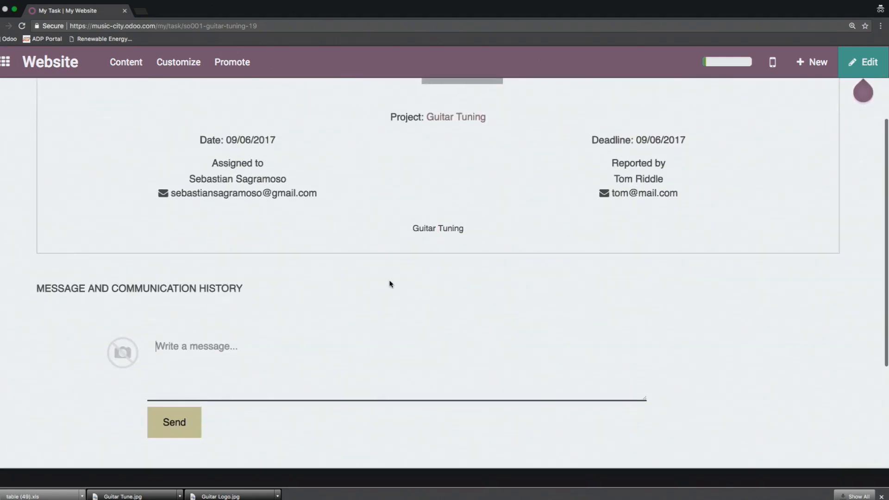
text(Hey!)
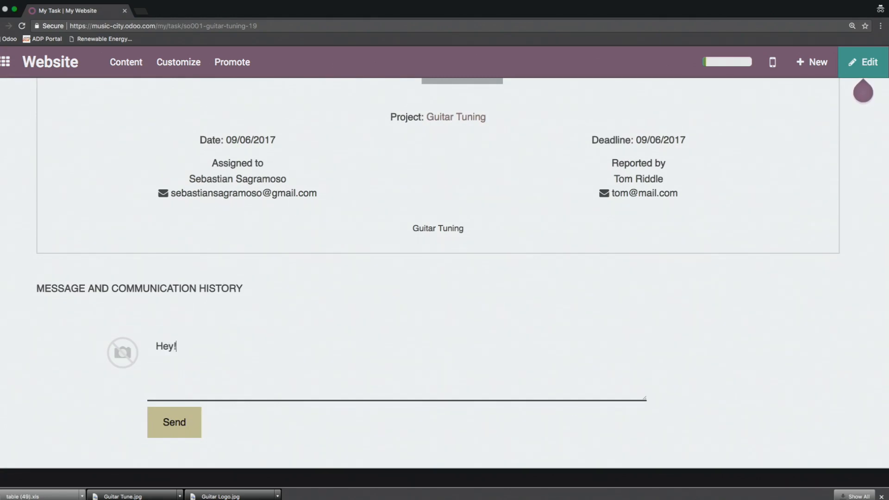
text( What)
text(s t)
key(BackSpace)
key(BackSpace)
key(BackSpace)
key(BackSpace)
text(the status?)
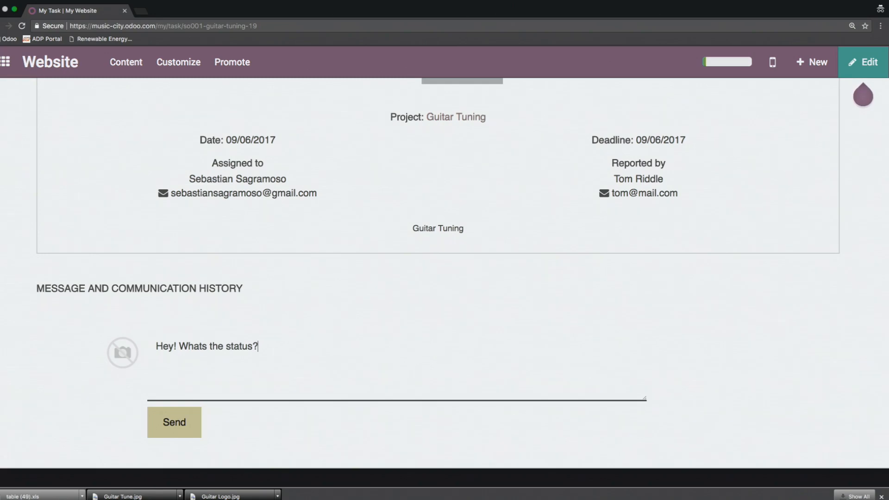
click(178, 423)
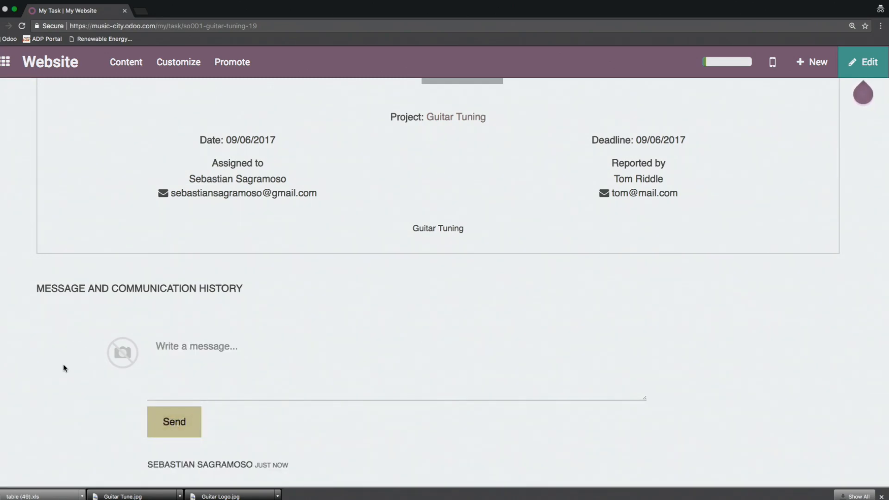
scroll(106, 275, down, 5)
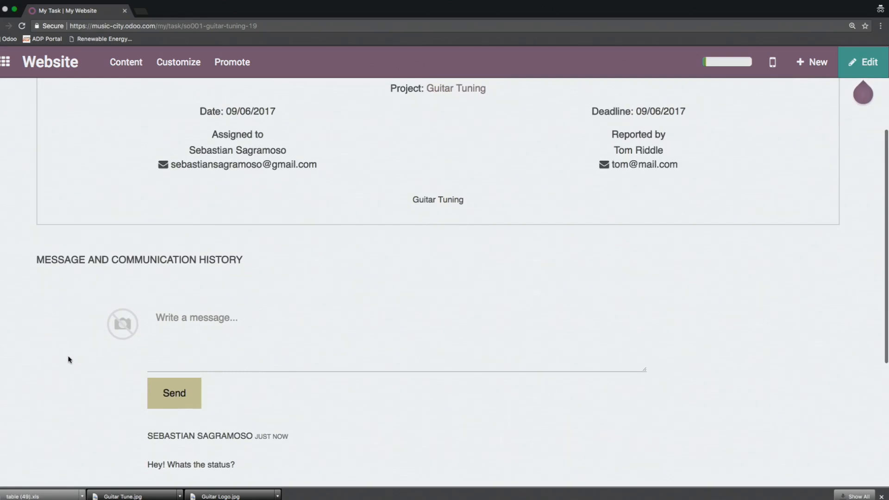
scroll(98, 359, up, 4)
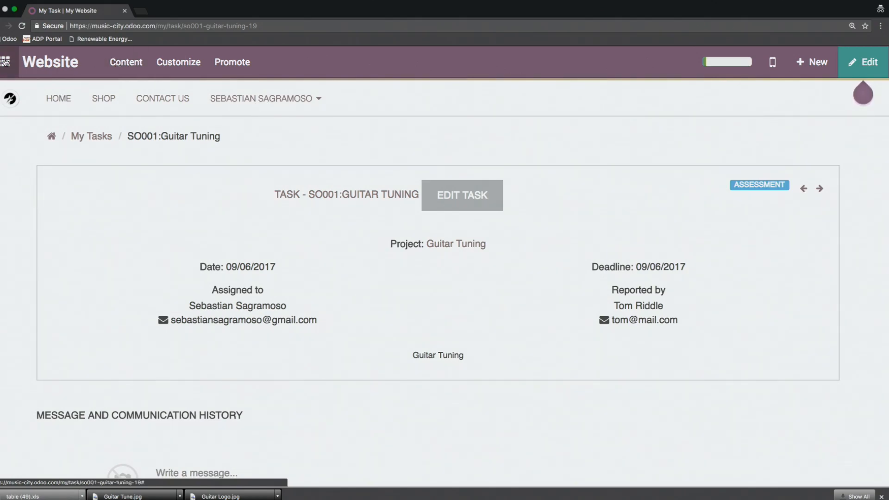
click(4, 62)
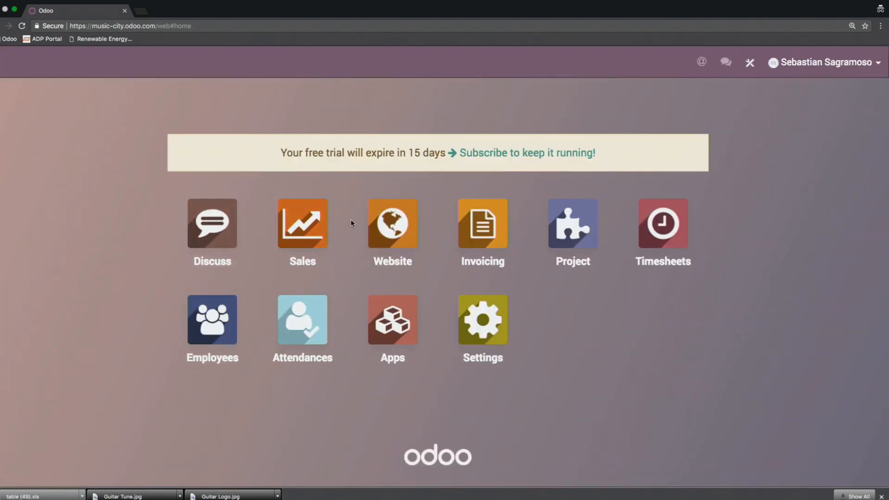
Step: Enable Rating on Tasks under Customer Satisfaction in the Project app's settings and save the configuration
click(574, 239)
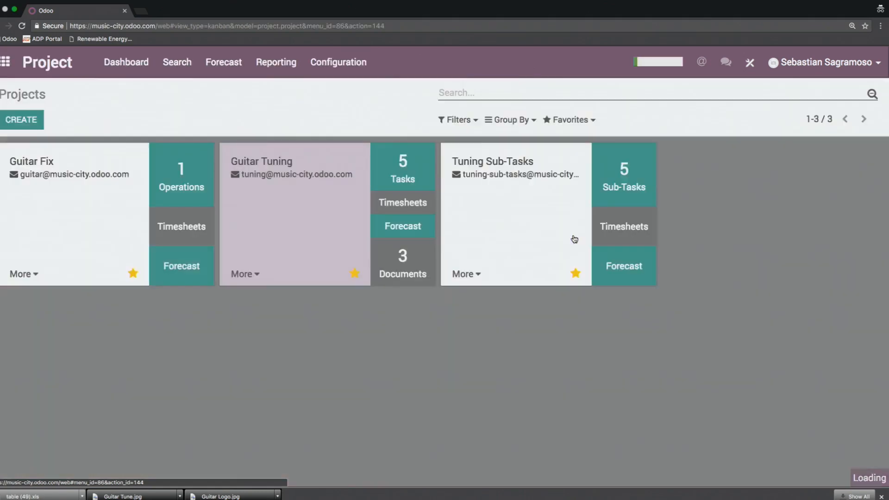
click(339, 67)
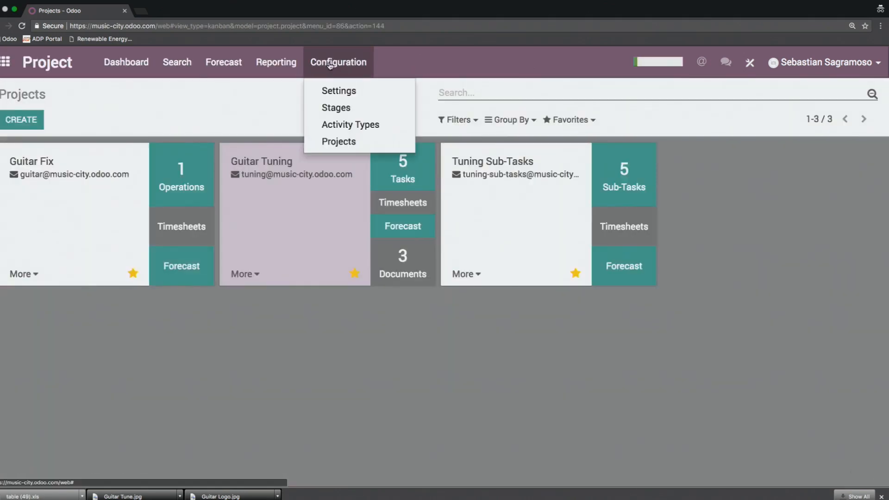
click(352, 92)
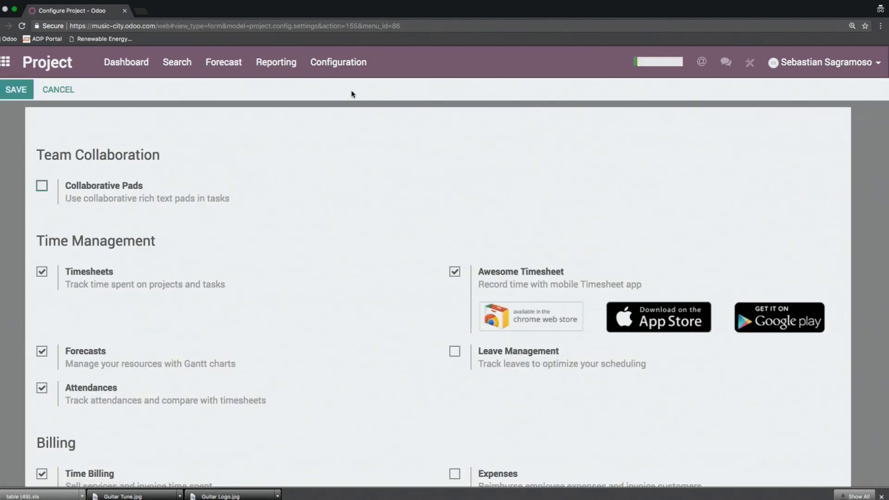
scroll(295, 176, down, 5)
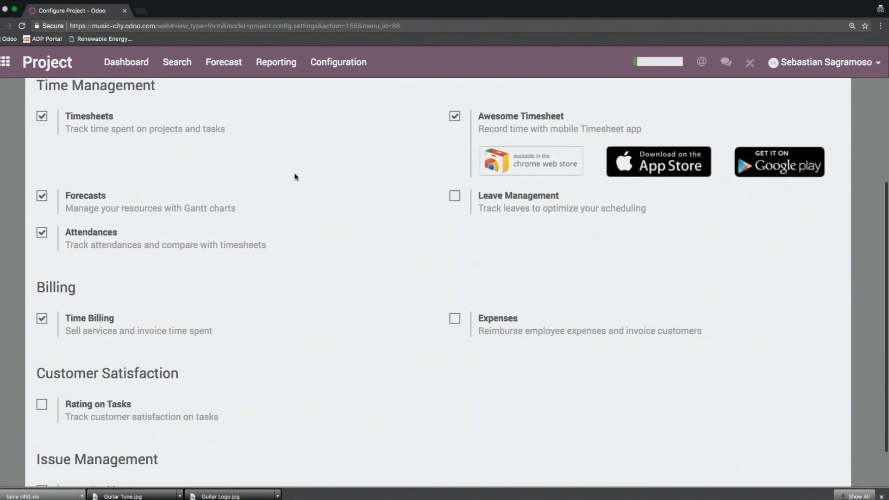
click(41, 354)
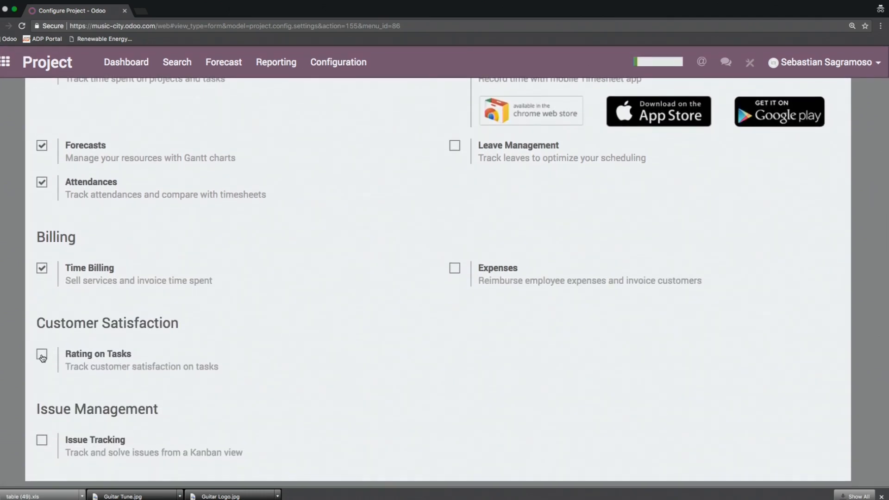
scroll(179, 324, up, 2)
scroll(179, 323, up, 2)
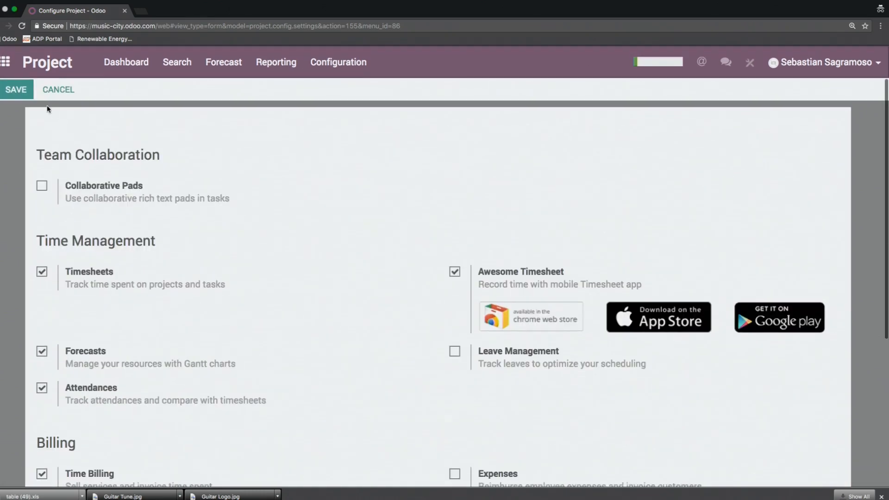
click(14, 89)
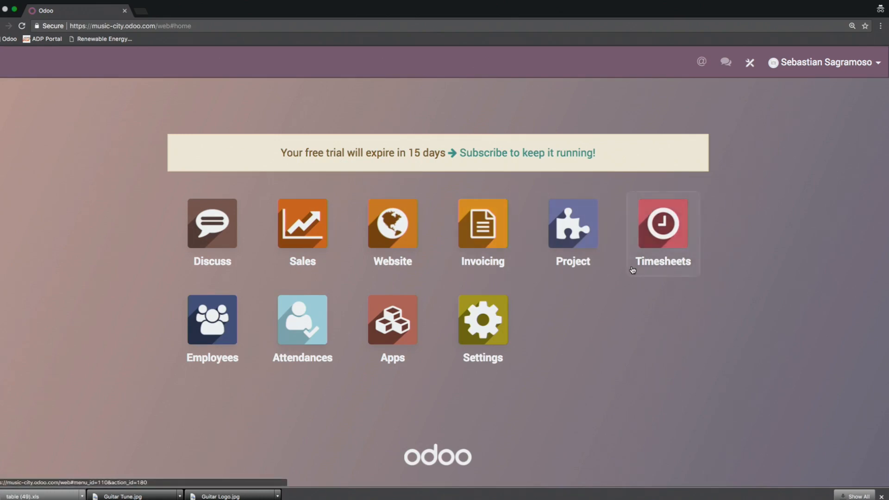
Step: Reopen the Project settings and follow the Rating on Tasks link for setting email templates to view the list of stages
click(571, 234)
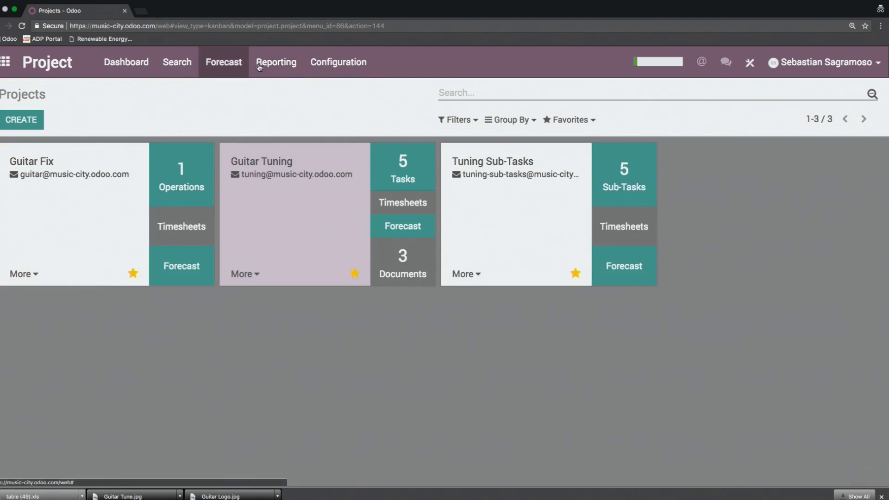
click(338, 62)
click(351, 90)
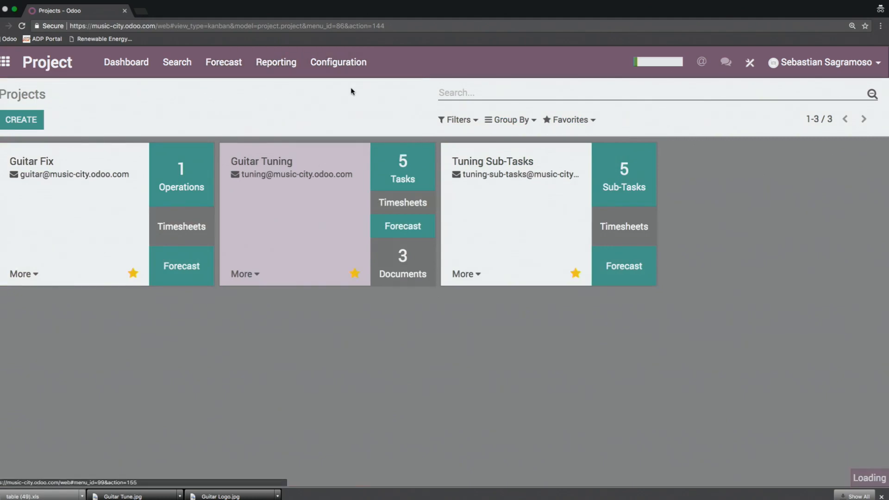
scroll(320, 284, down, 5)
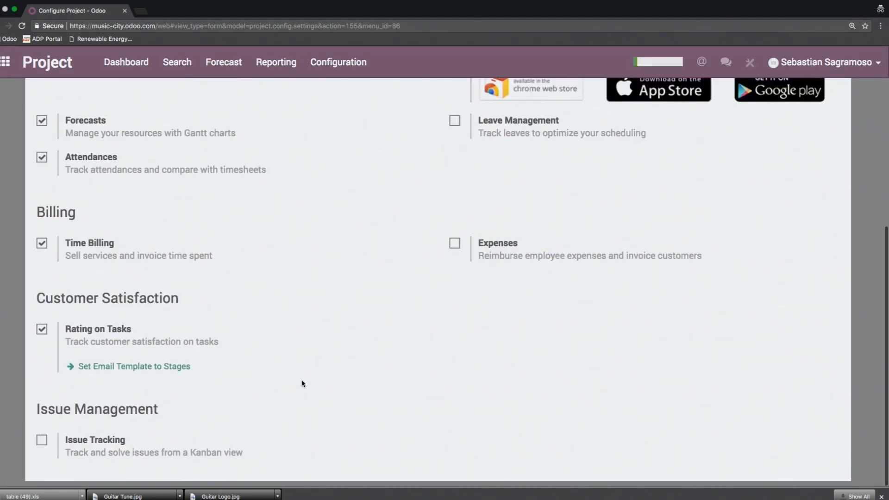
click(178, 366)
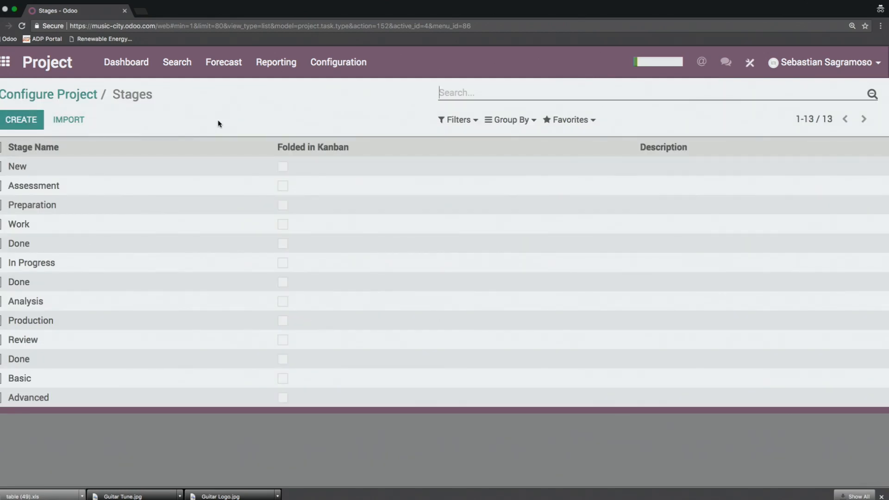
Step: Go back from the stages list to the Project configuration, look over its options, and return to the apps home screen
click(74, 96)
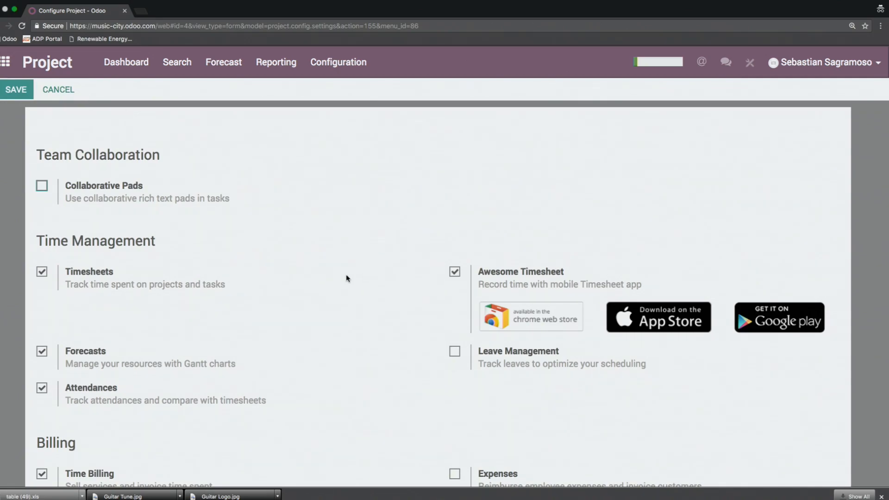
scroll(343, 275, down, 5)
scroll(340, 275, up, 5)
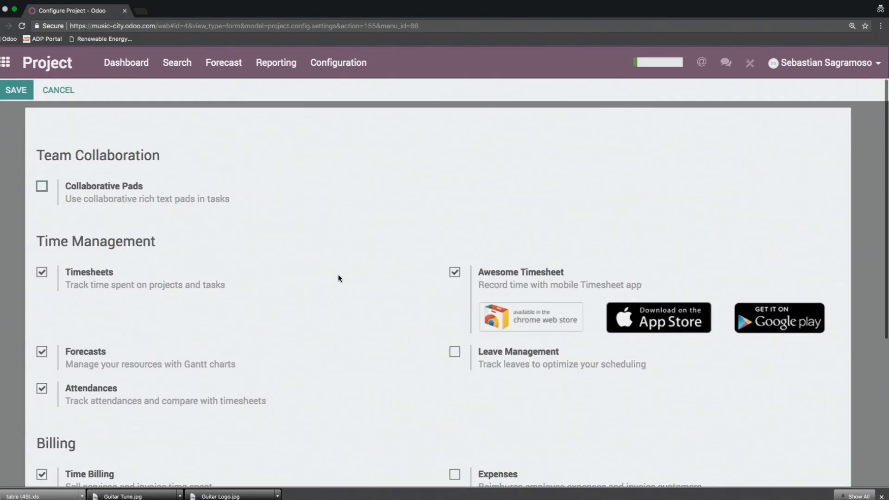
click(5, 61)
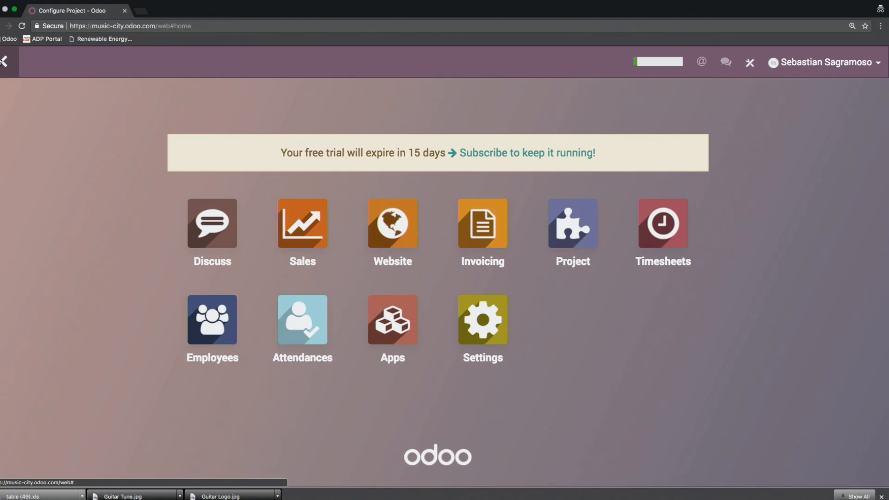
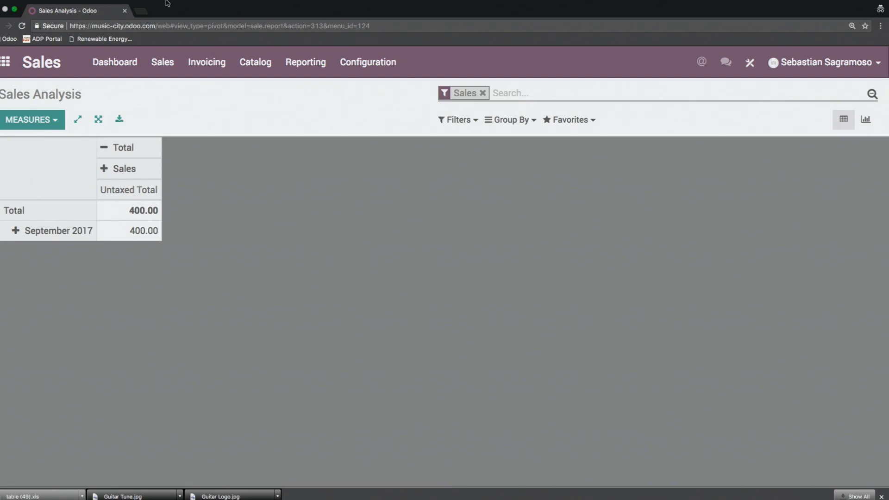
Step: Install the Inventory Management app from the list of available apps and confirm the installation
click(115, 62)
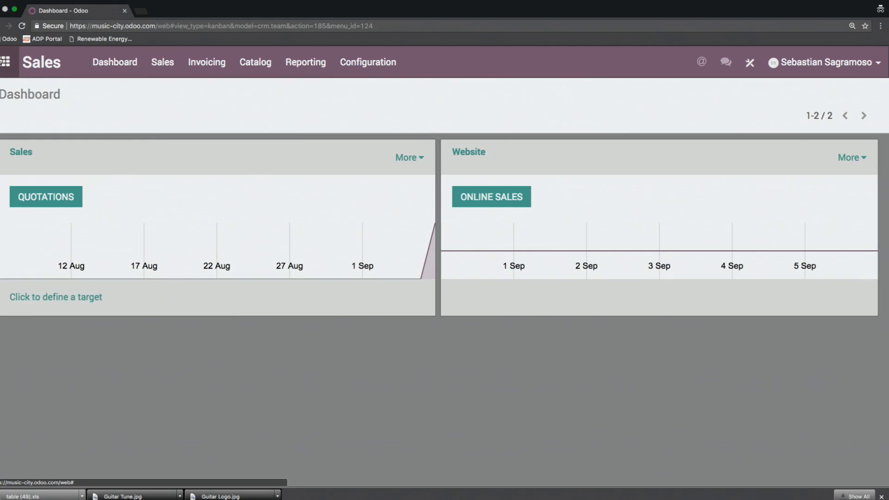
click(4, 61)
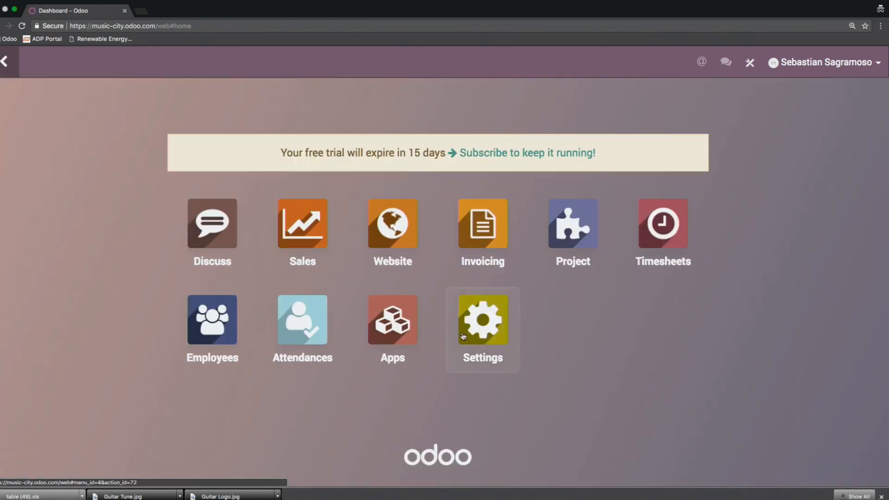
click(401, 338)
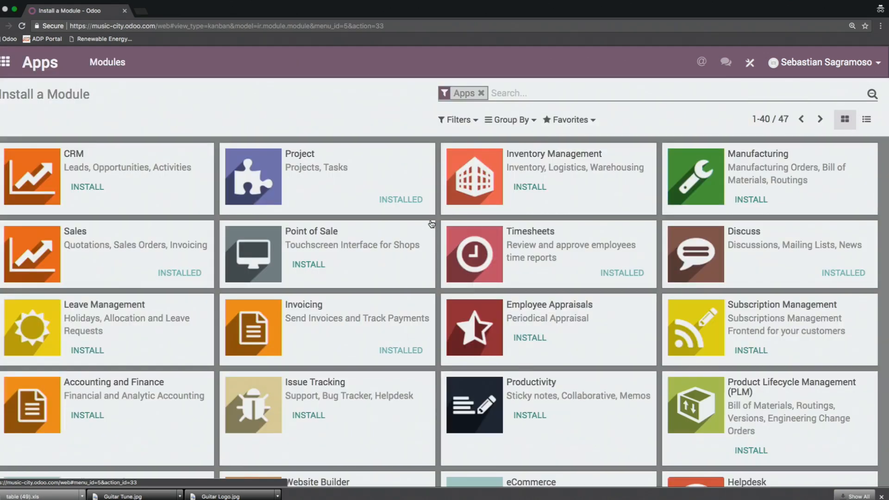
click(533, 187)
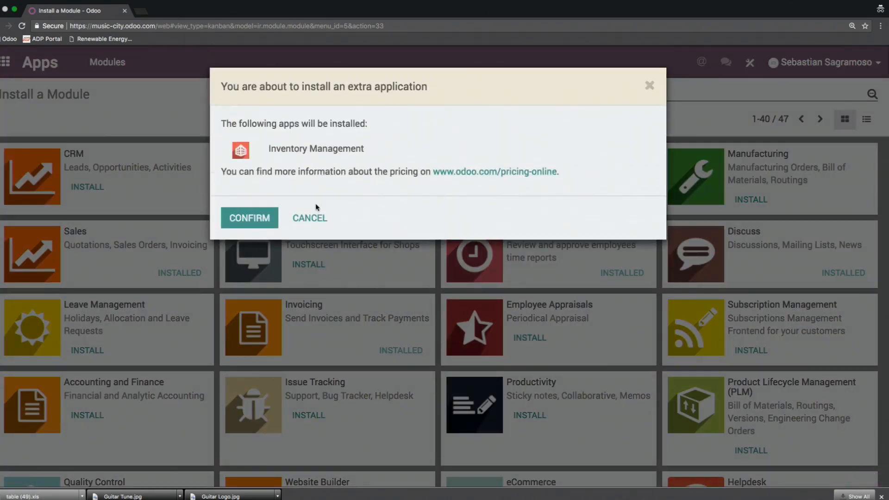
click(249, 219)
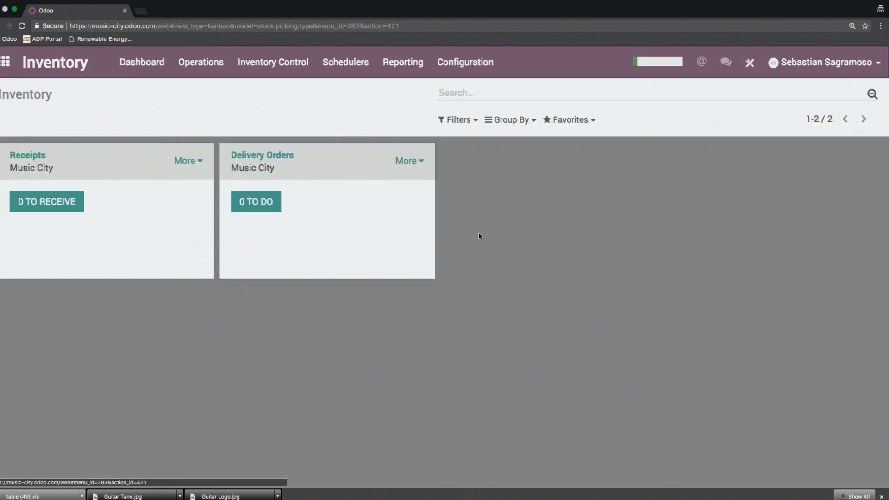
Step: Start a new product in the Inventory app and examine its general information and the inventory routes, weight and volume options
click(273, 62)
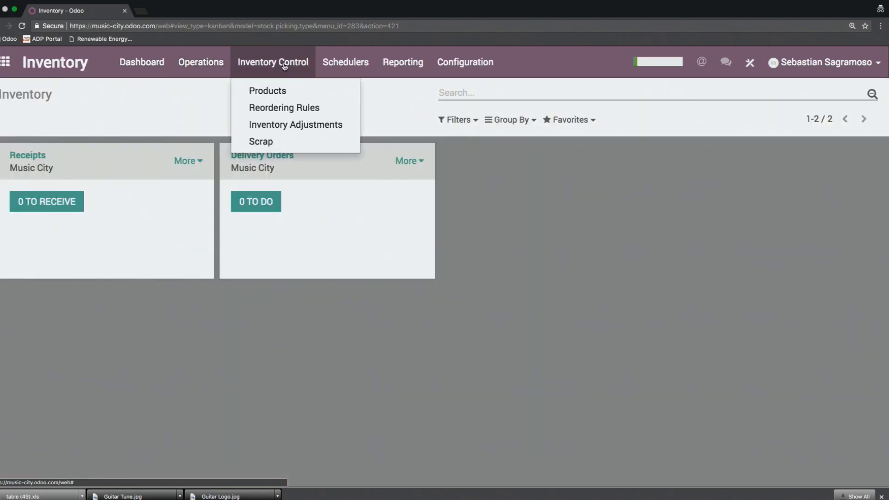
click(283, 90)
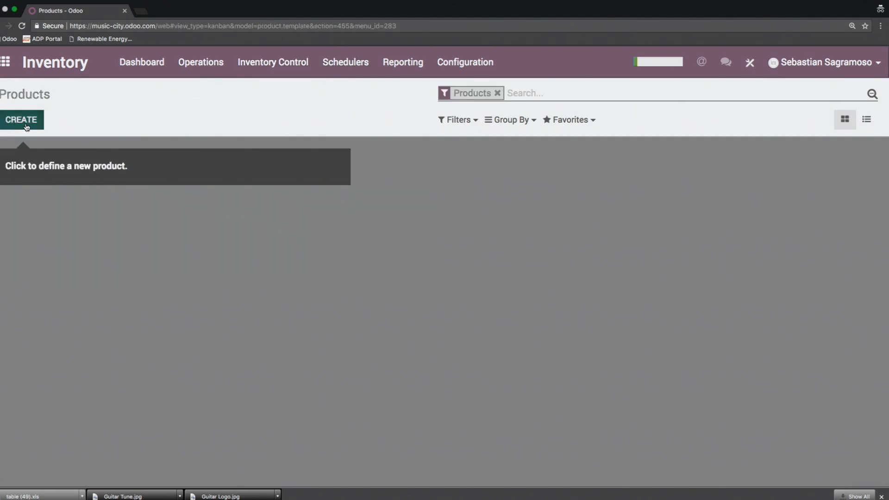
click(18, 123)
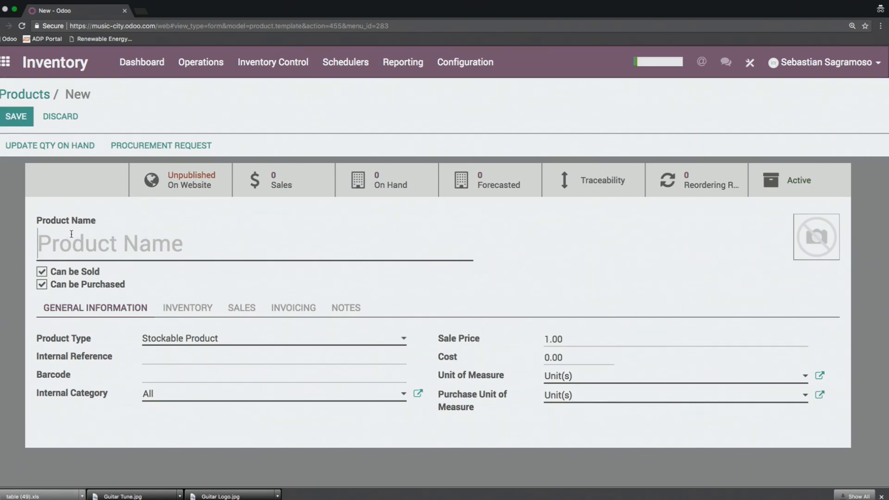
click(183, 309)
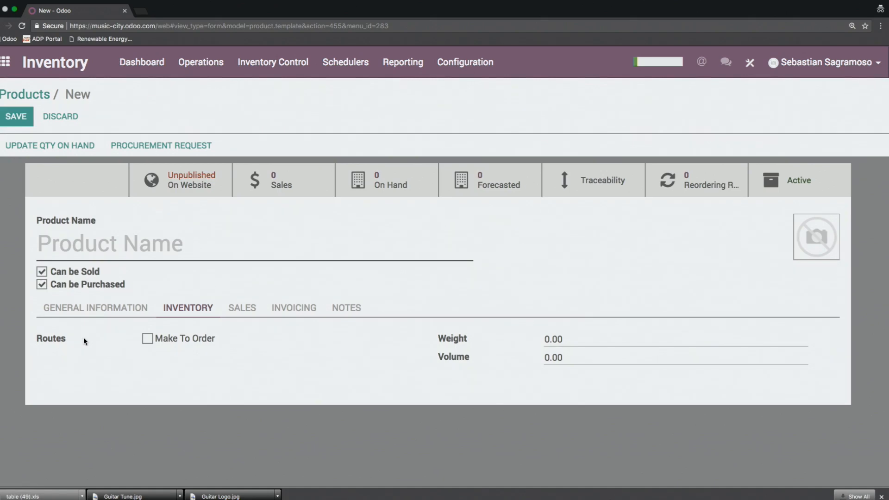
click(92, 248)
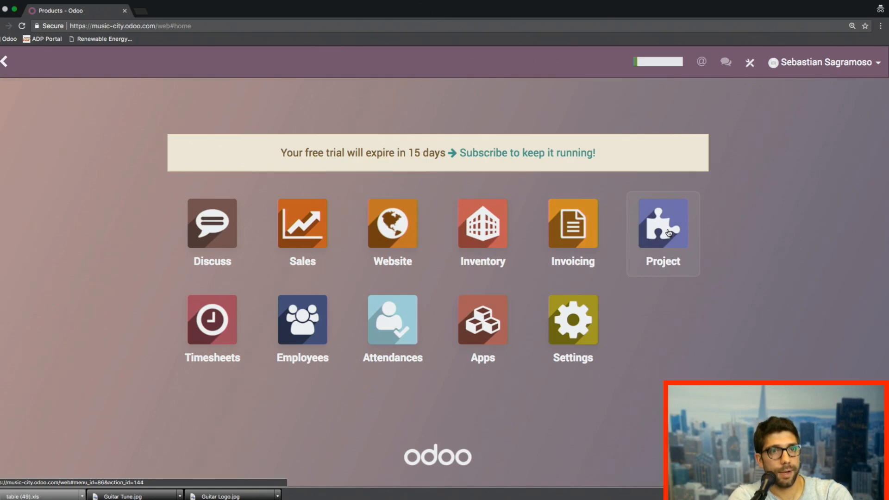
Step: Create a project named Guitar Creation in the Project app, with tasks and timesheets allowed
click(669, 232)
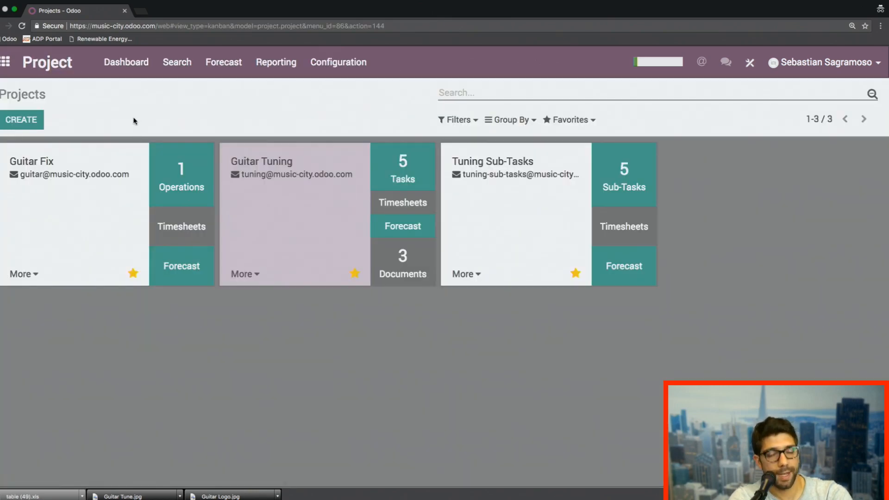
click(21, 121)
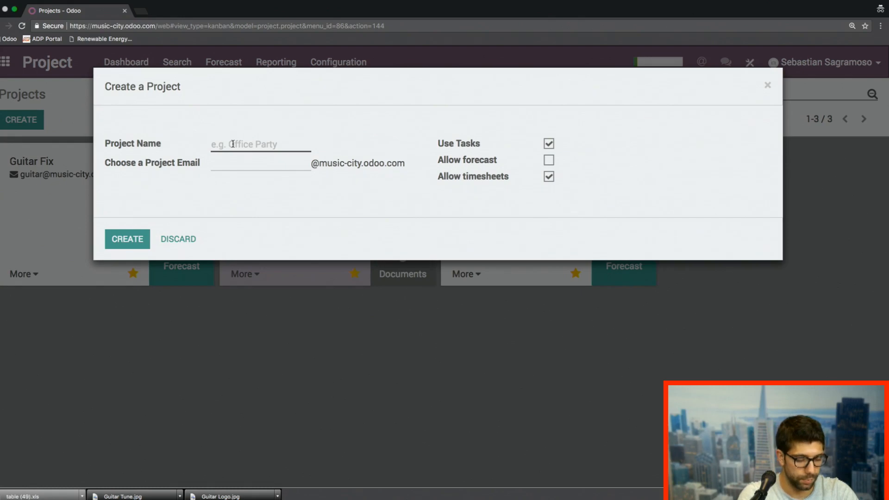
text(Gutar )
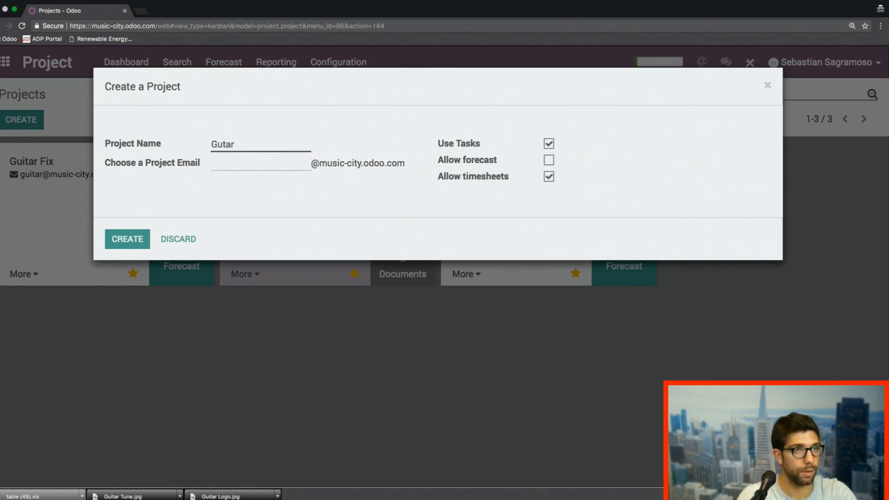
text(itar Creation)
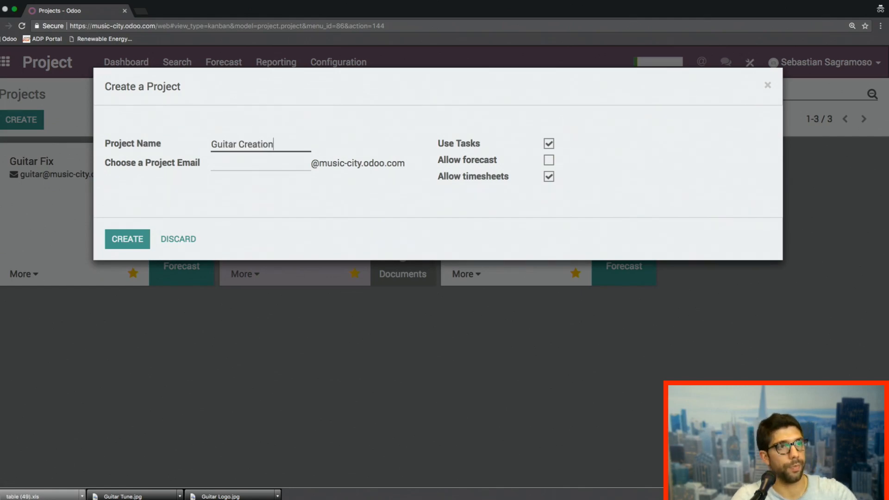
click(121, 239)
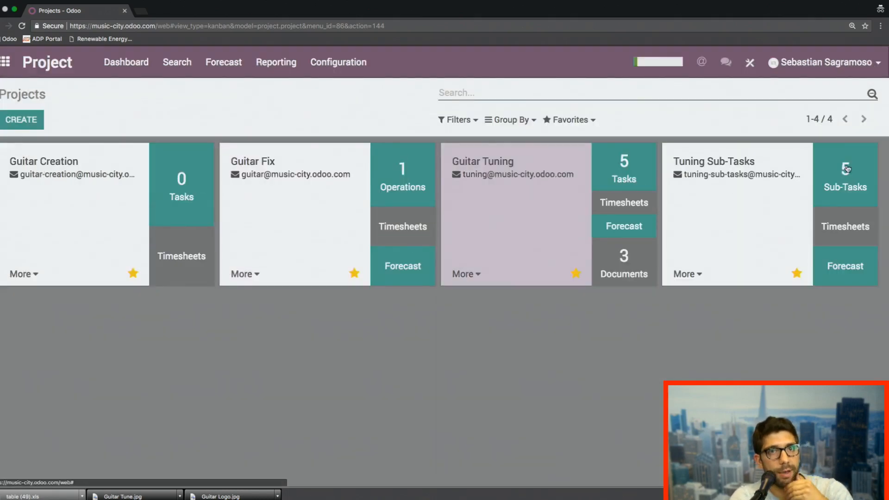
Step: Open the tasks of the Guitar Creation project and add the stage columns In Progress and Done
click(836, 175)
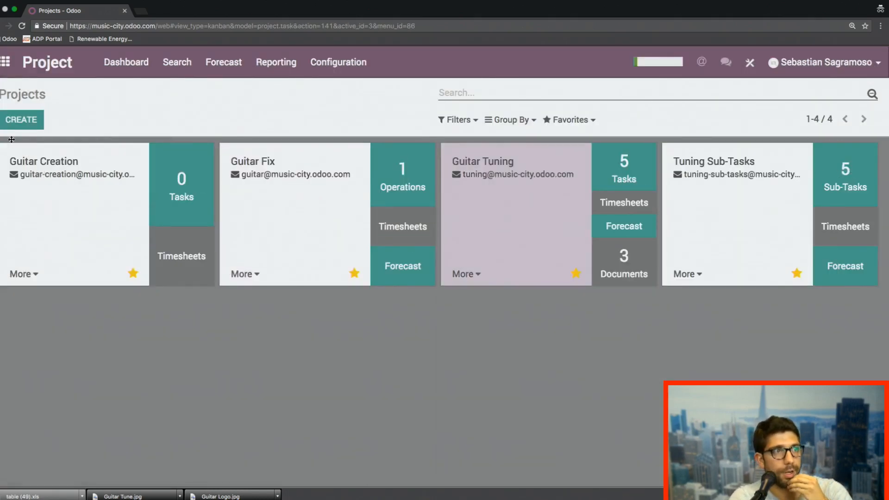
click(35, 100)
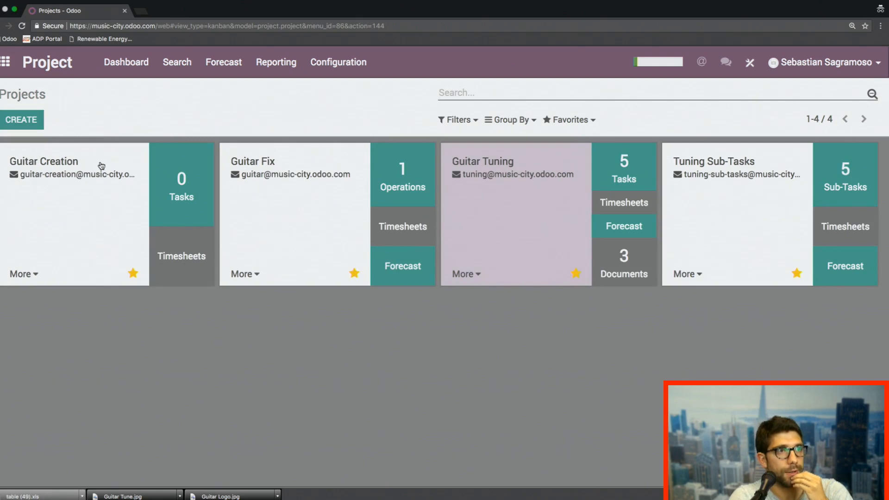
click(187, 189)
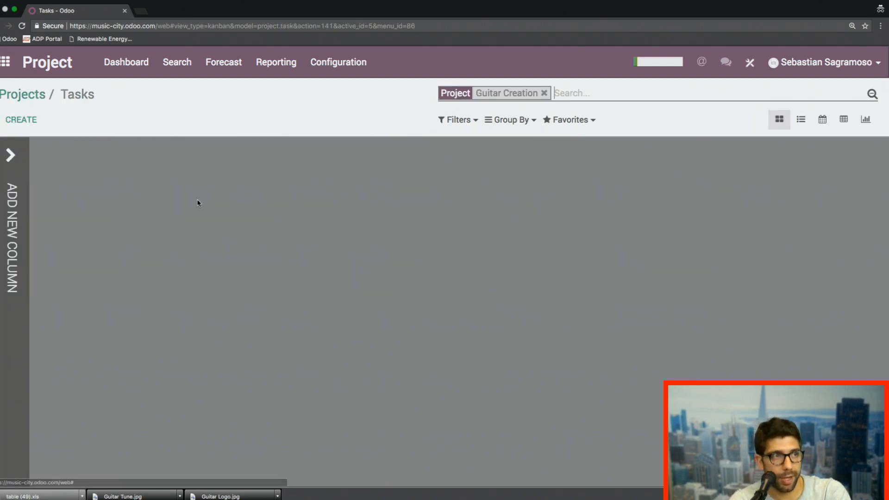
click(13, 178)
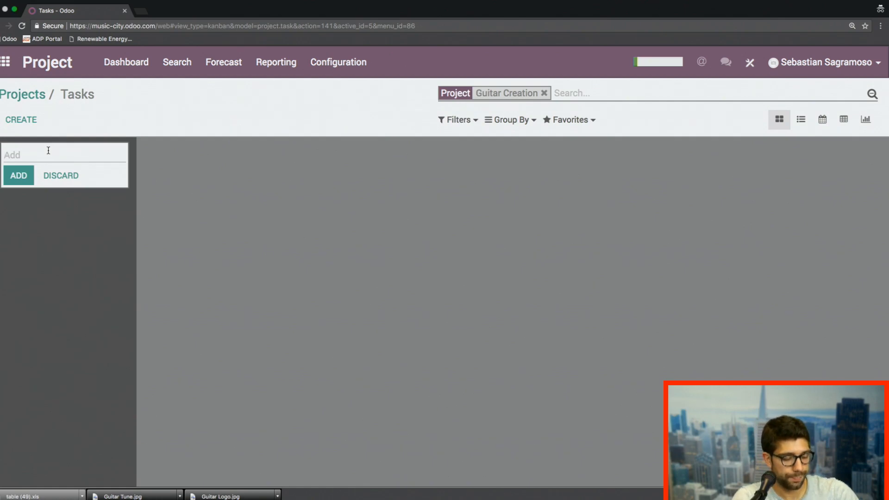
text(In Progress)
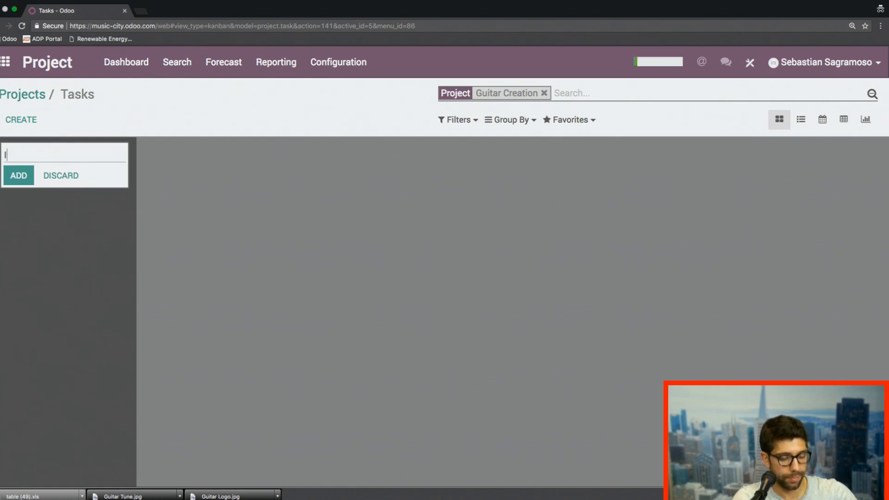
click(18, 175)
text(DOne)
key(BackSpace)
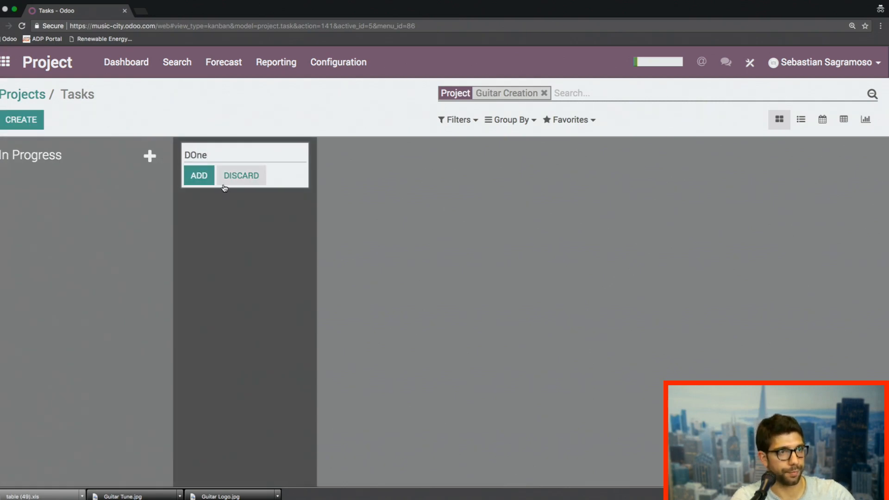
text(one)
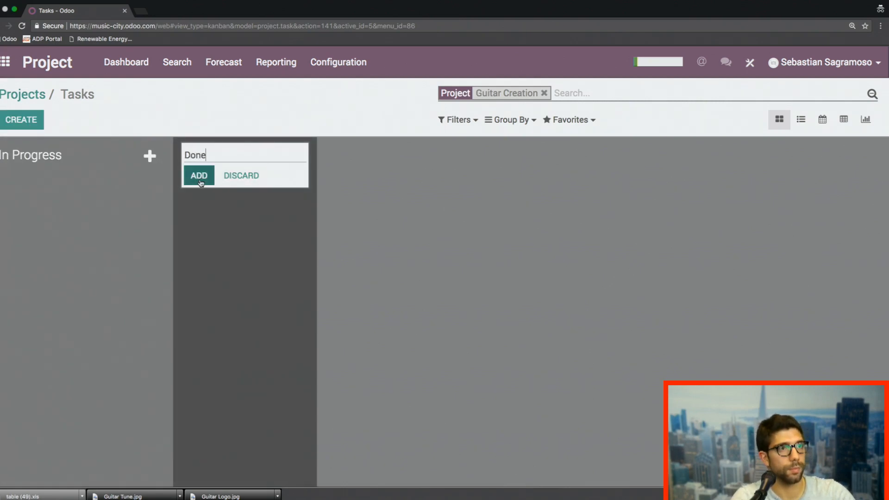
click(199, 176)
click(63, 216)
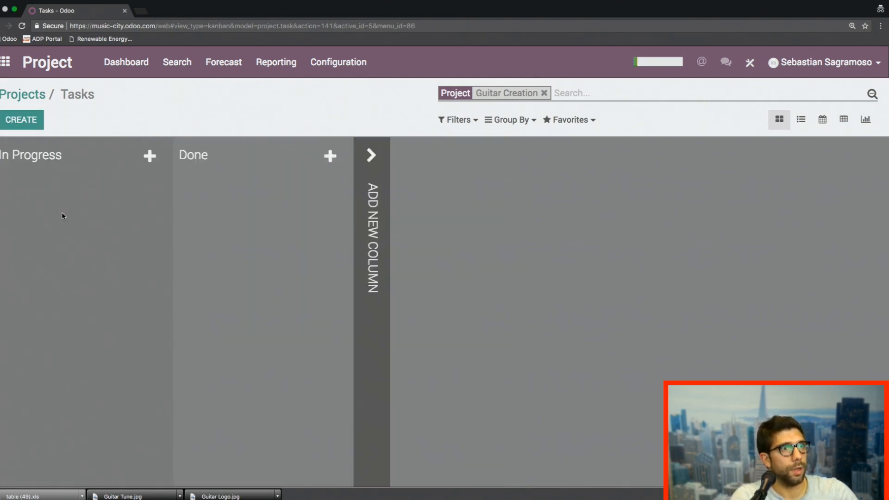
Step: Add a task named Prep to the In Progress column
click(22, 111)
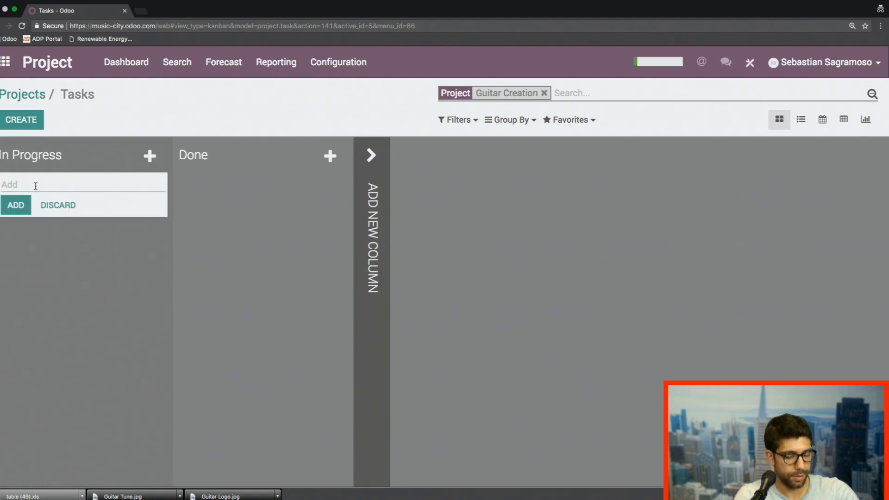
text(Prep)
click(14, 210)
Step: Edit the Prep task to set its initially planned hours to 00:30 and its description to 123456789
click(62, 249)
click(15, 116)
text(30)
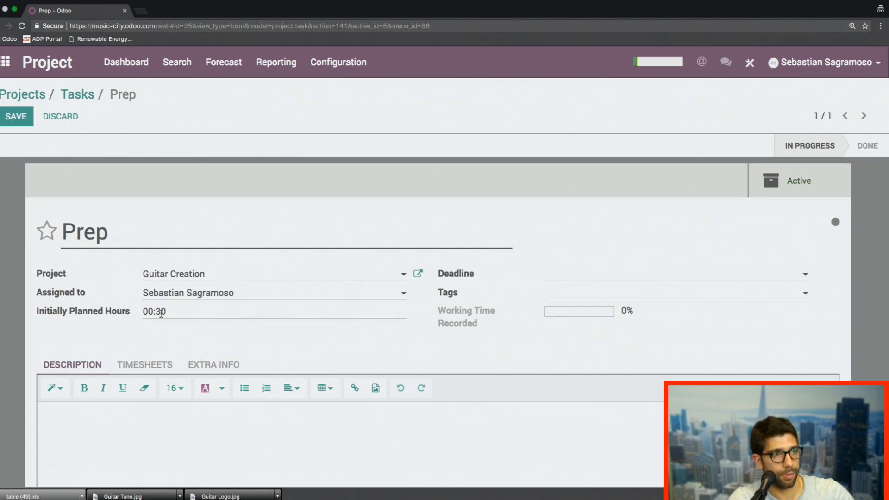
scroll(178, 337, down, 2)
click(145, 355)
text(123456789)
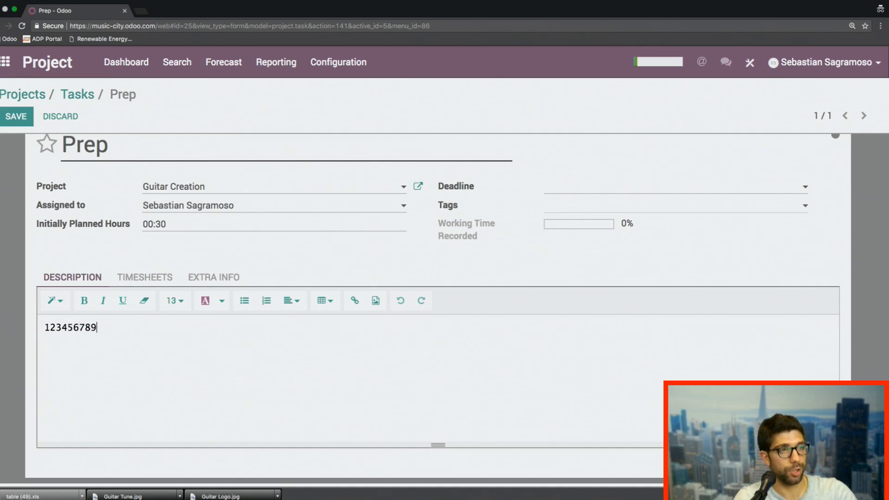
Step: Tag the Prep task with NeedAssistance only and save the task
scroll(165, 256, up, 2)
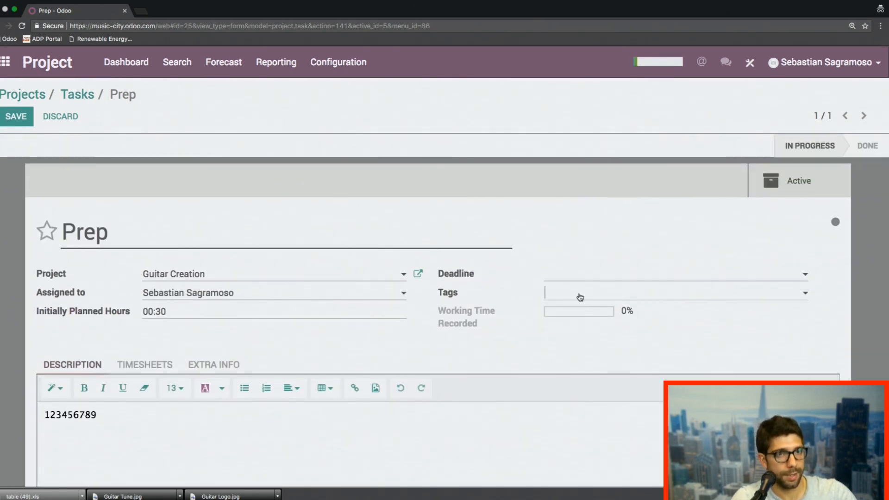
click(578, 294)
click(587, 346)
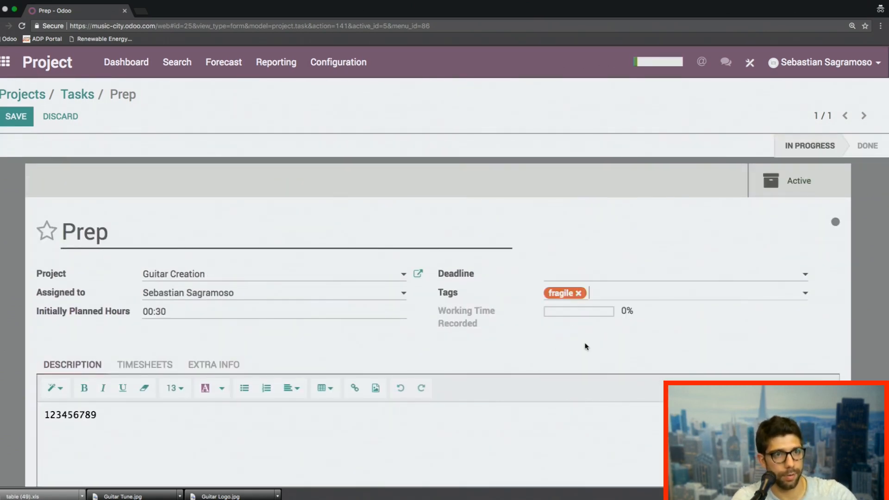
click(578, 293)
click(572, 300)
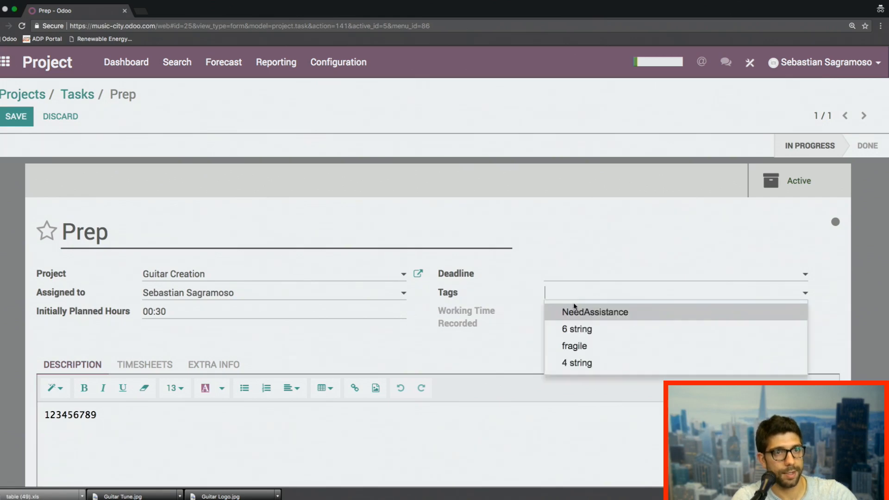
click(575, 309)
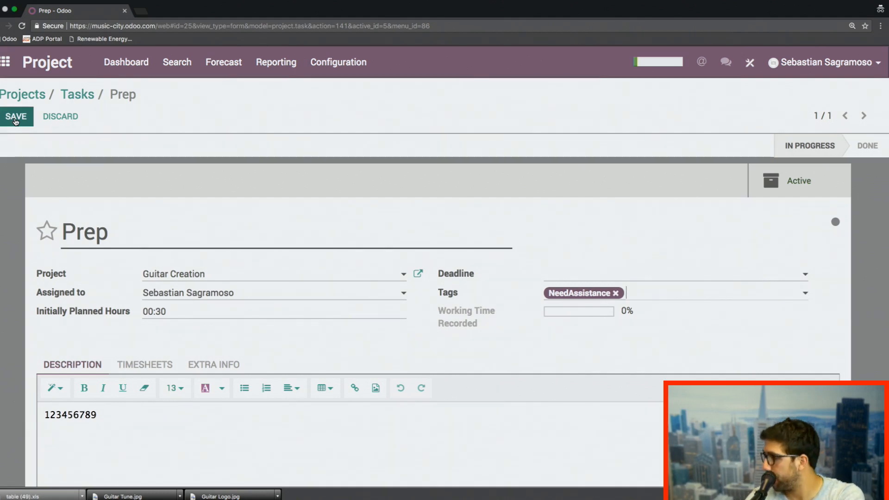
click(16, 120)
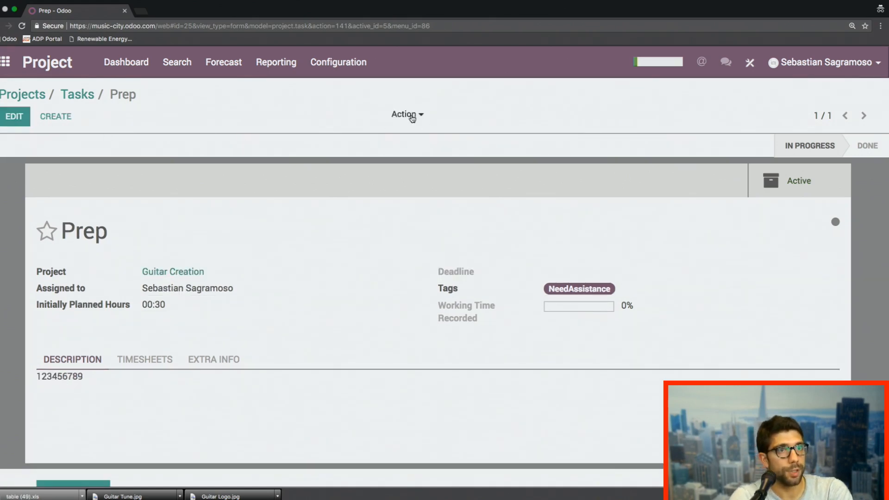
Step: Look over the actions available for the Prep task, rename it as Prep (Template) and save it
click(419, 115)
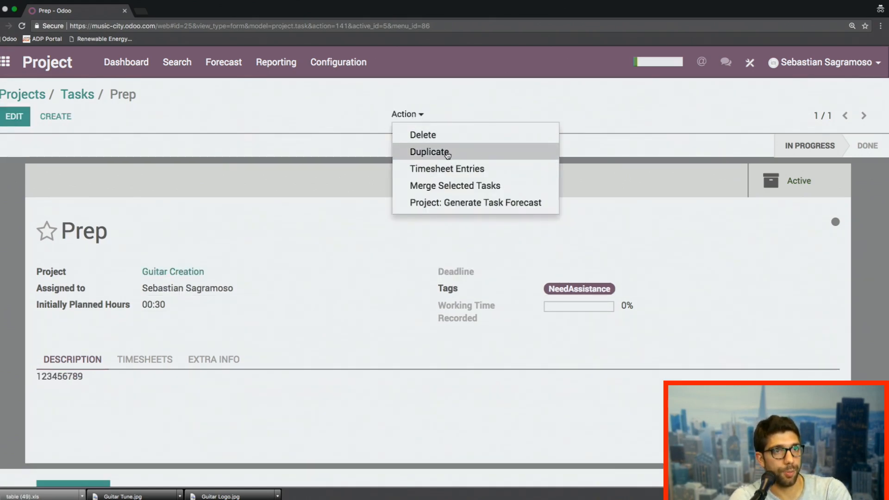
click(224, 214)
click(19, 116)
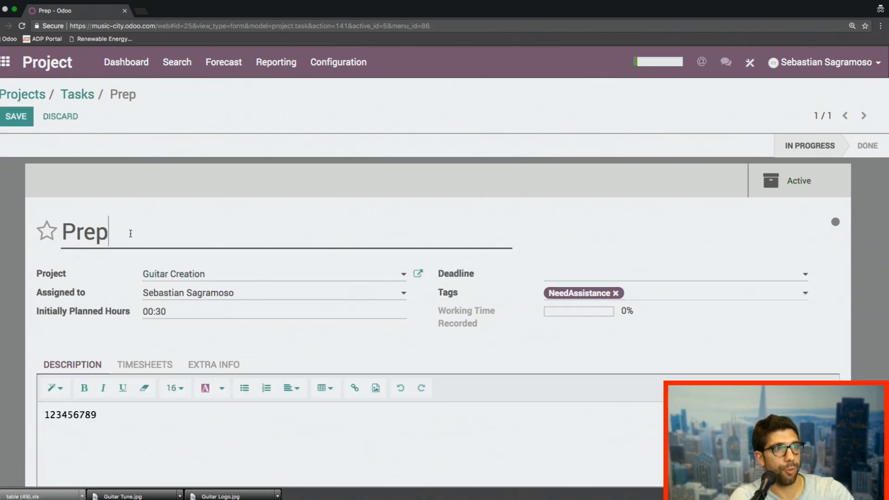
text((Templa)
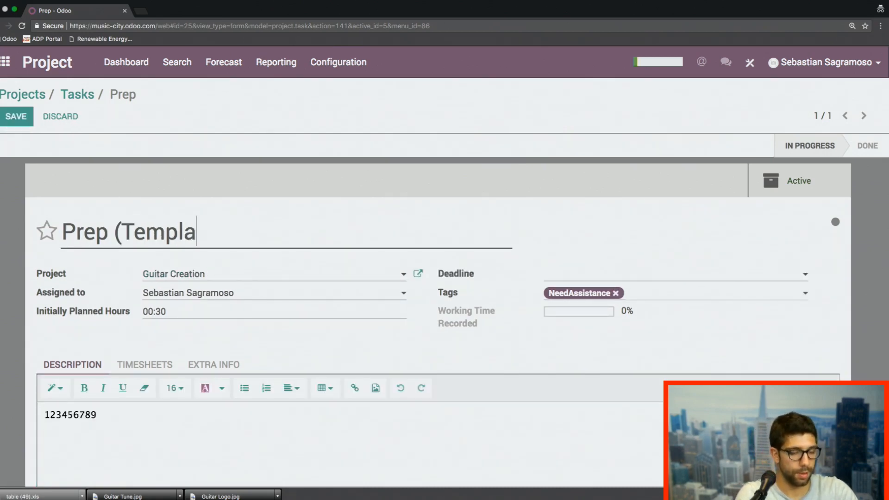
text(te))
click(19, 121)
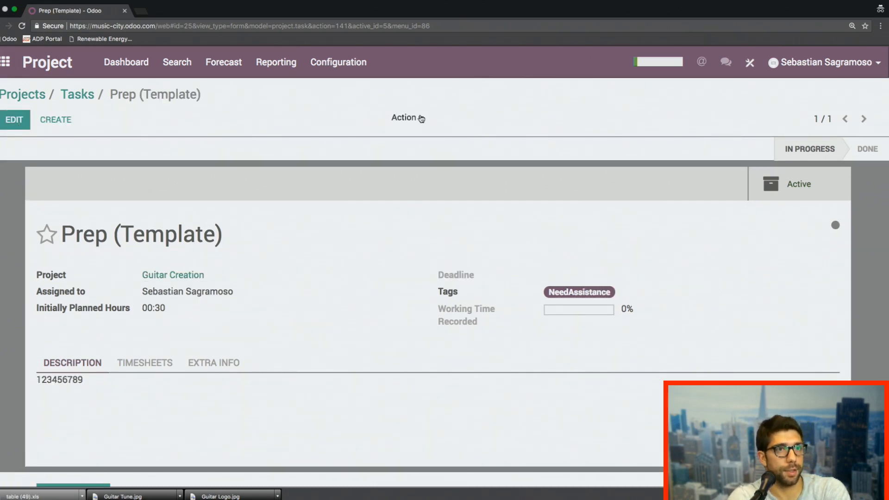
Step: Duplicate the Prep (Template) task, rename the copy as Prep (Template) 9/6 and save it
click(420, 119)
click(447, 156)
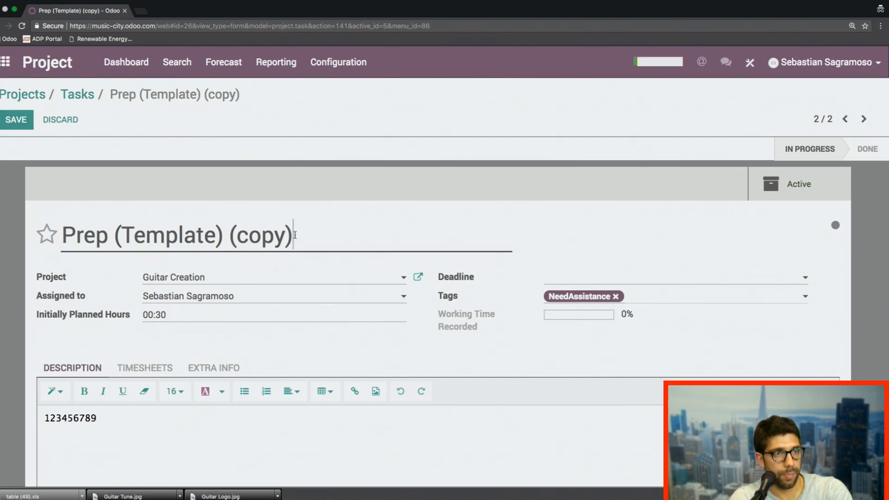
drag(294, 235, 229, 234)
text(1)
key(BackSpace)
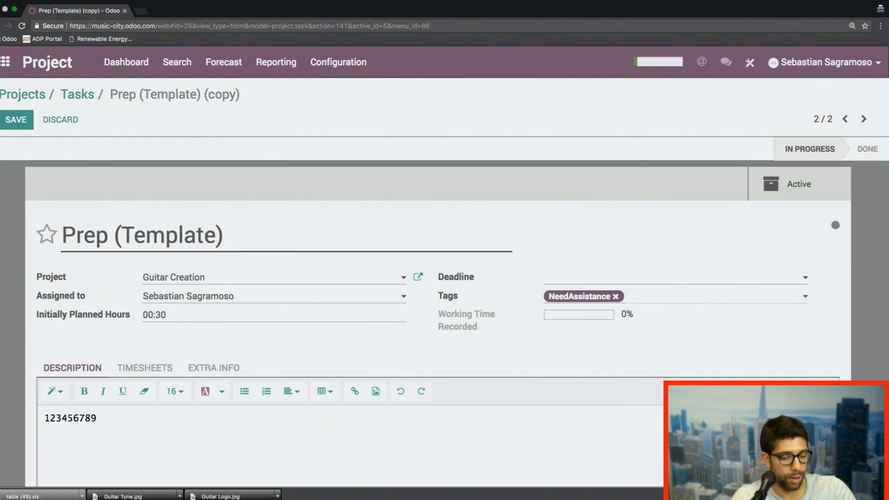
text(9/6)
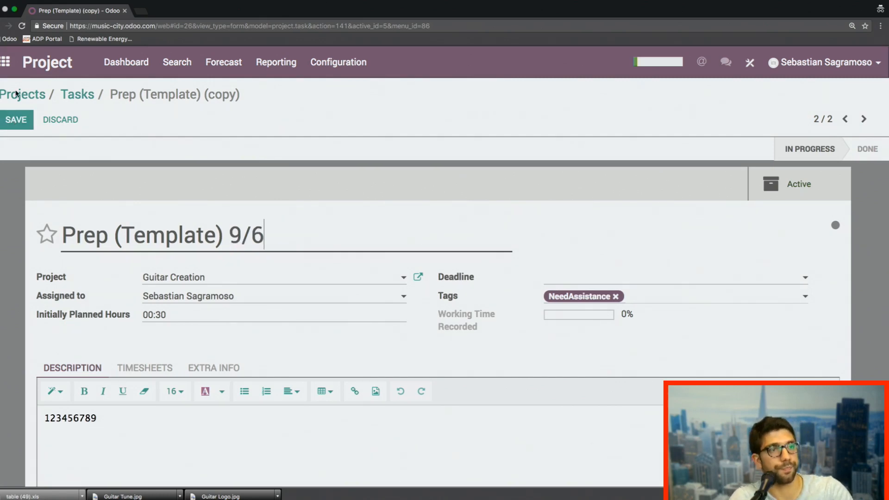
click(16, 121)
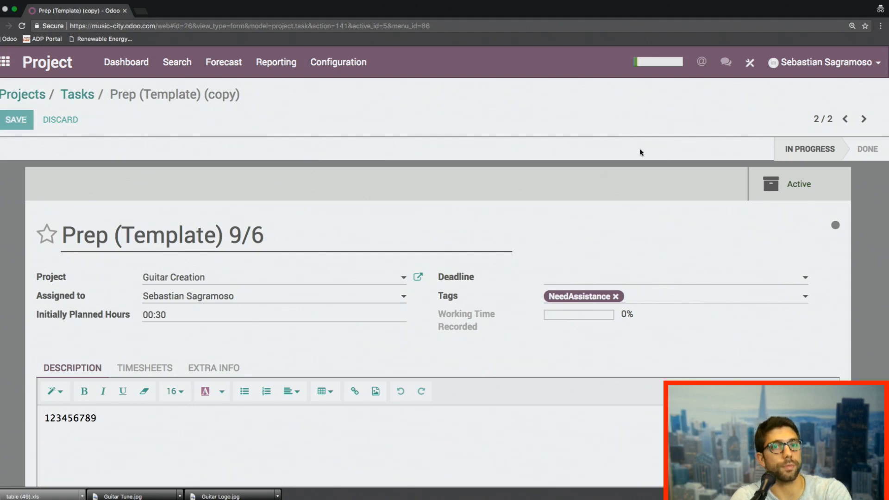
Step: Move the Prep (Template) 9/6 task to the Done stage and return to the projects overview
click(872, 149)
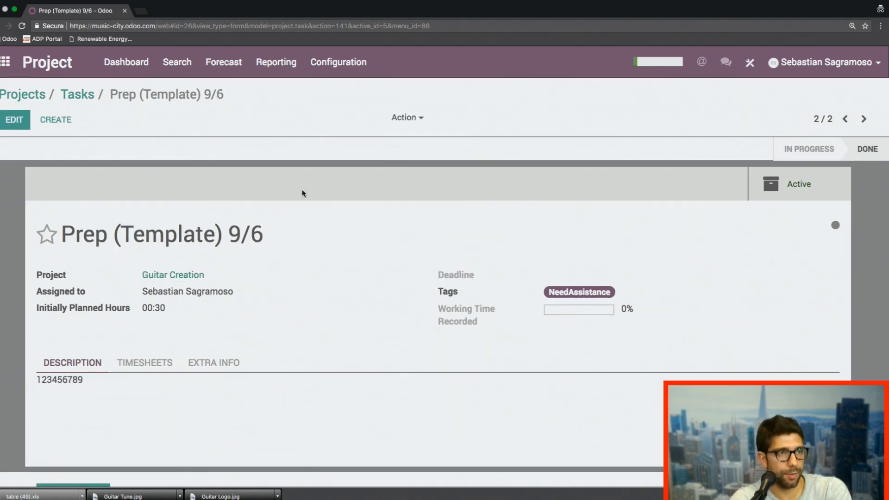
click(83, 100)
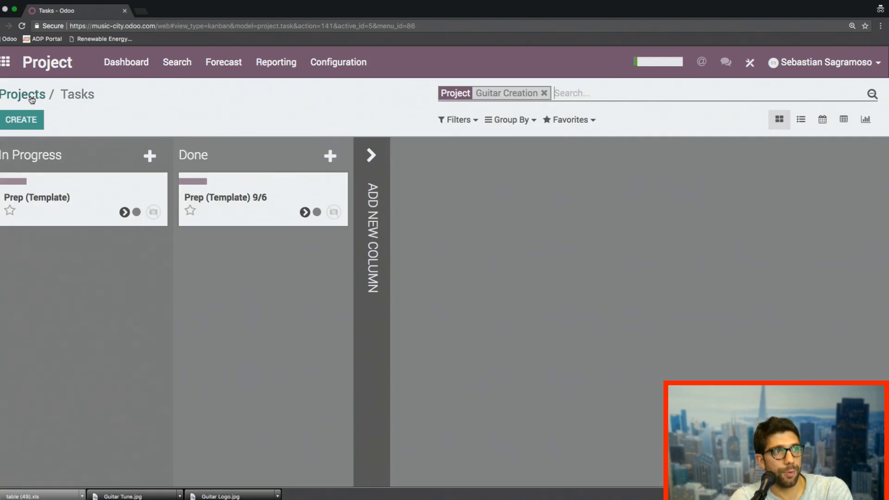
click(32, 98)
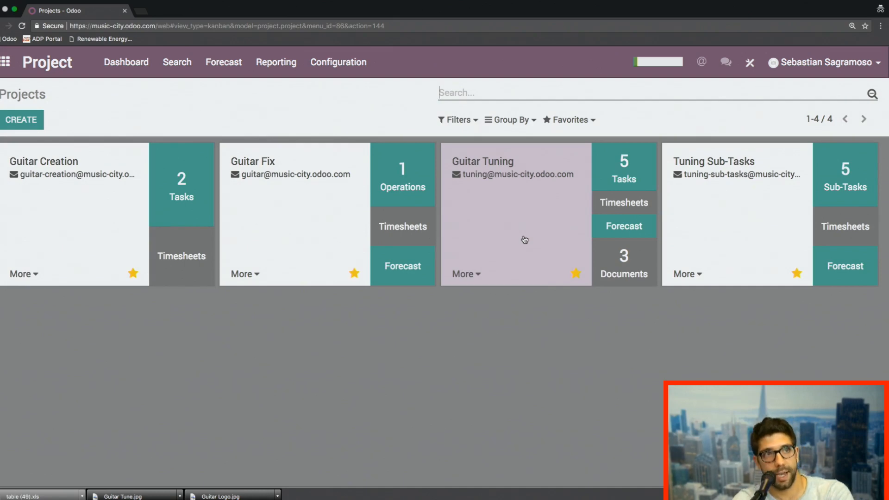
Step: Show my tasks across all projects and try the Today Activities and Overdue Activities filters, removing each one again
click(177, 63)
click(196, 92)
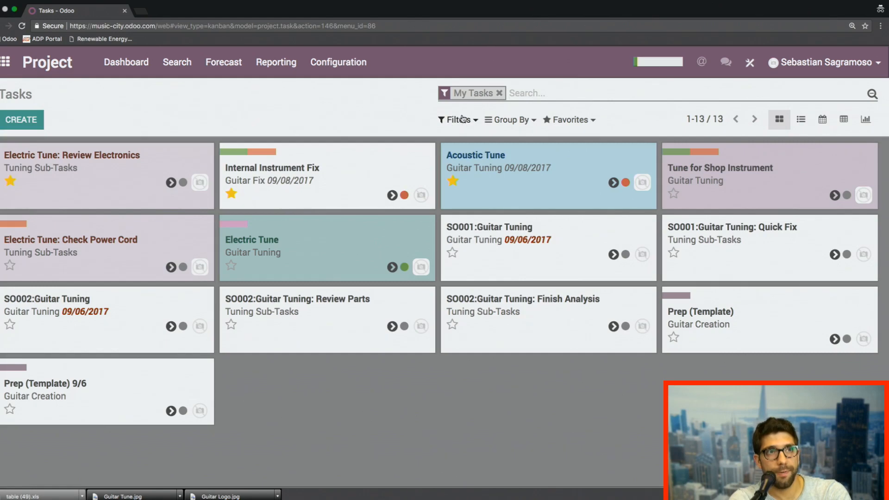
click(453, 121)
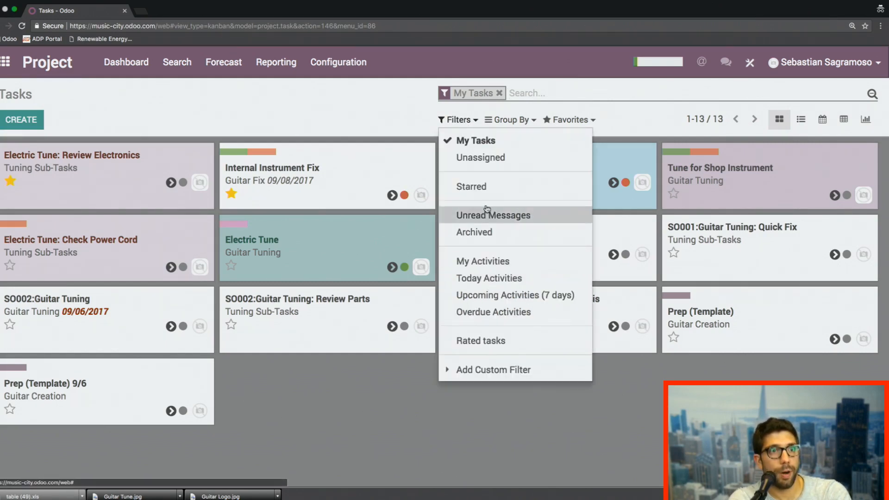
click(503, 279)
click(503, 279)
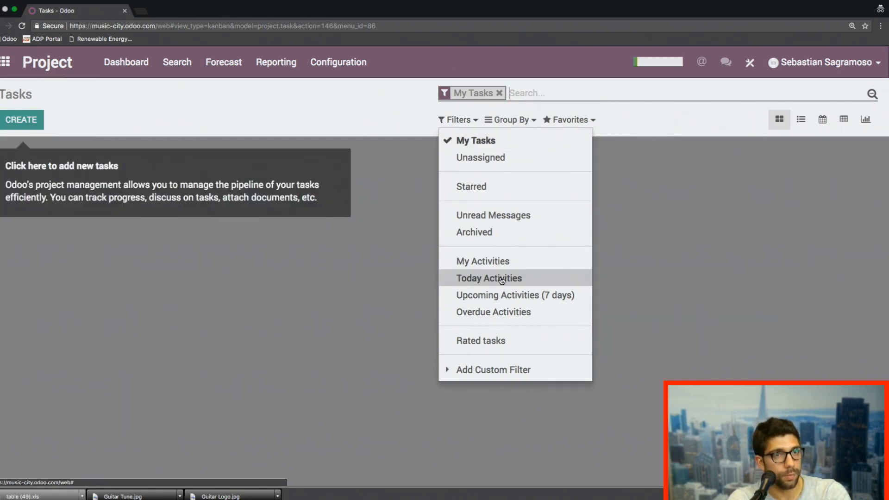
click(513, 314)
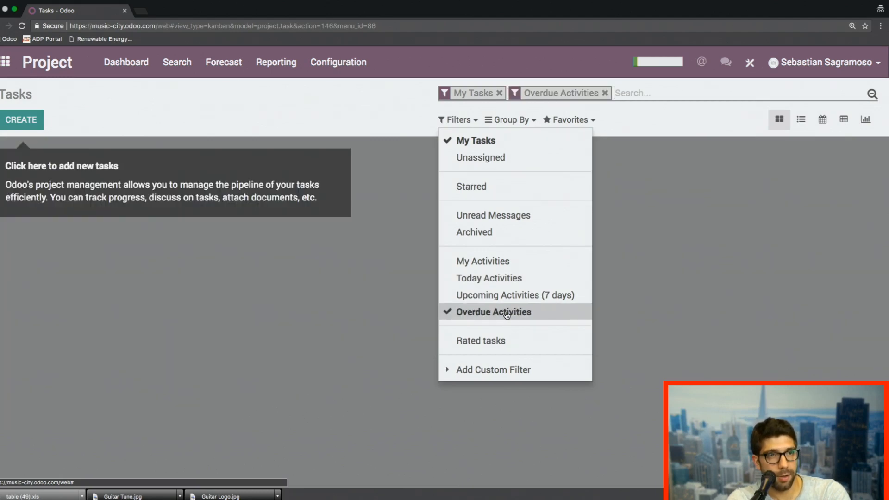
click(512, 312)
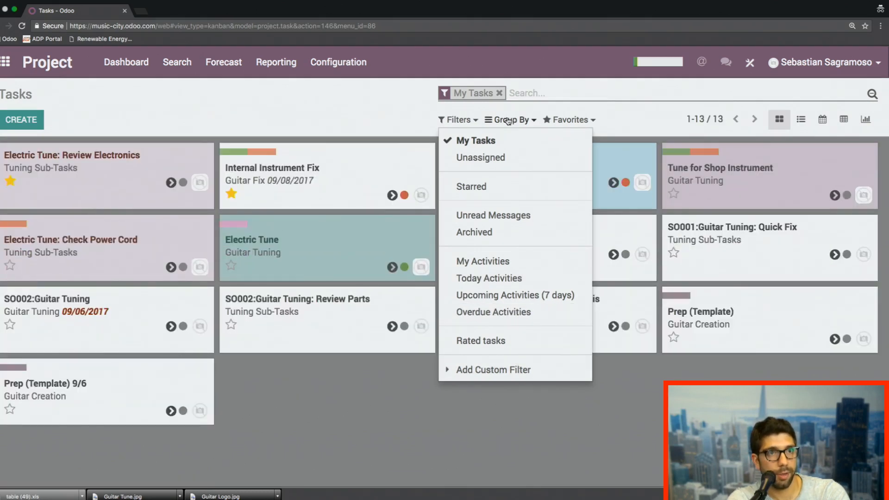
Step: Group my tasks by a custom Deadline group and look through the resulting columns
click(509, 120)
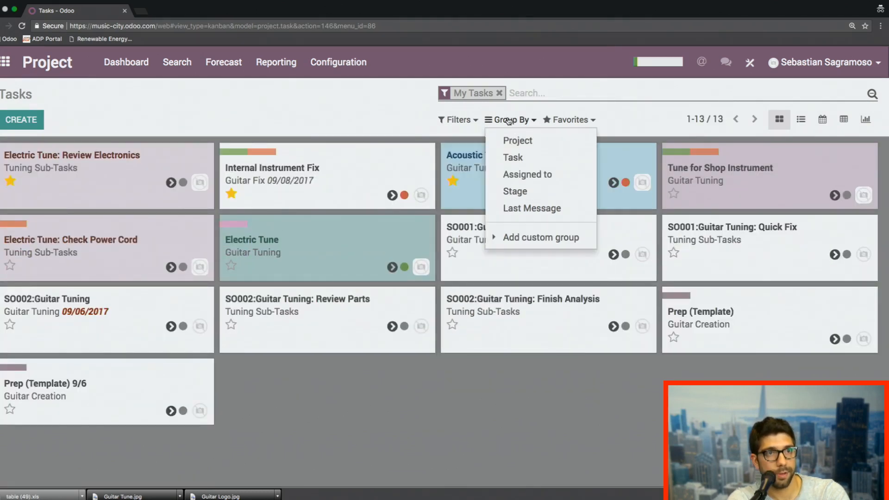
click(539, 237)
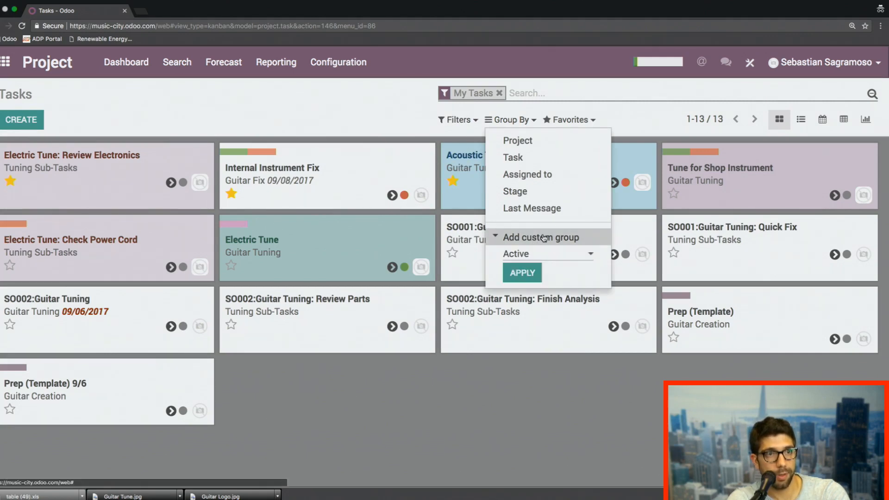
click(539, 256)
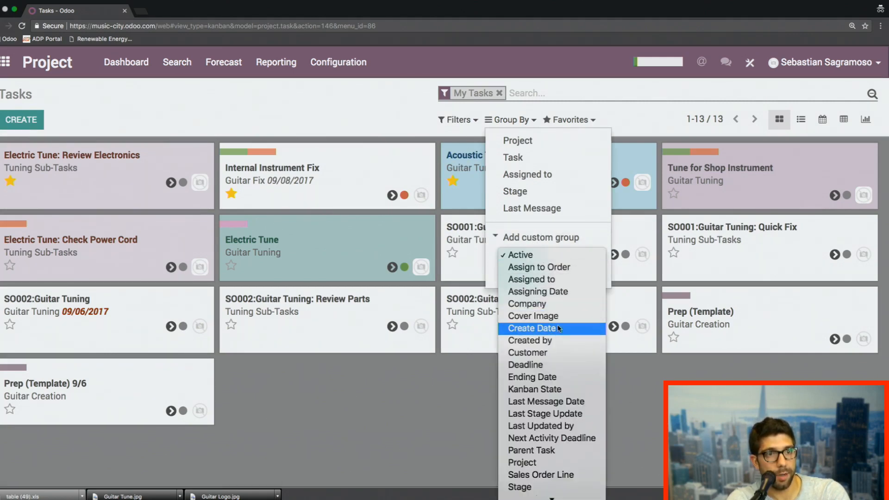
click(557, 366)
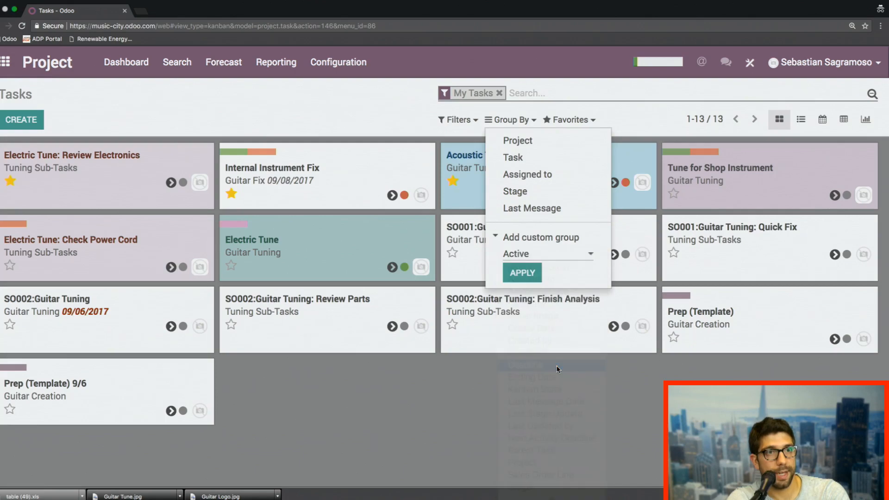
click(523, 275)
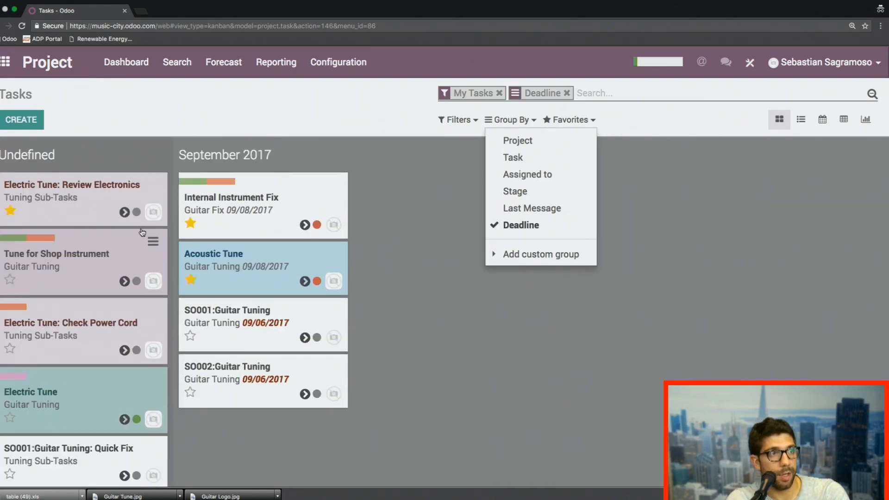
scroll(69, 220, down, 3)
scroll(69, 231, down, 3)
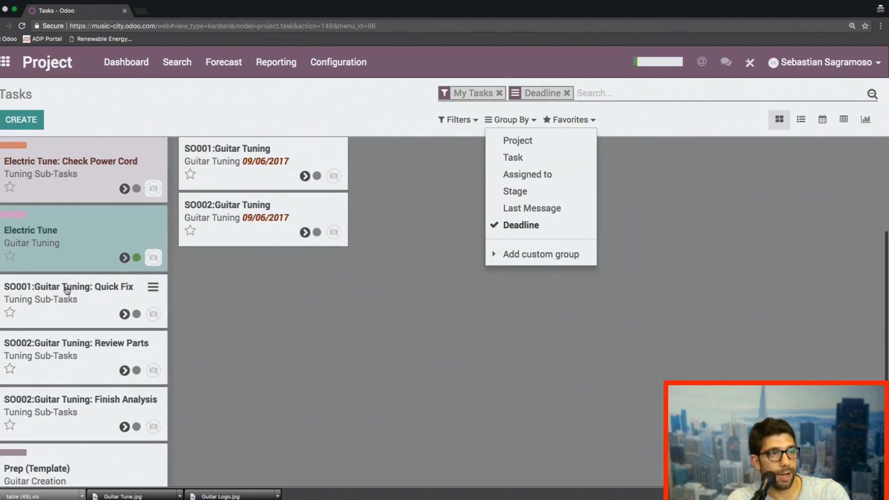
scroll(65, 417, up, 6)
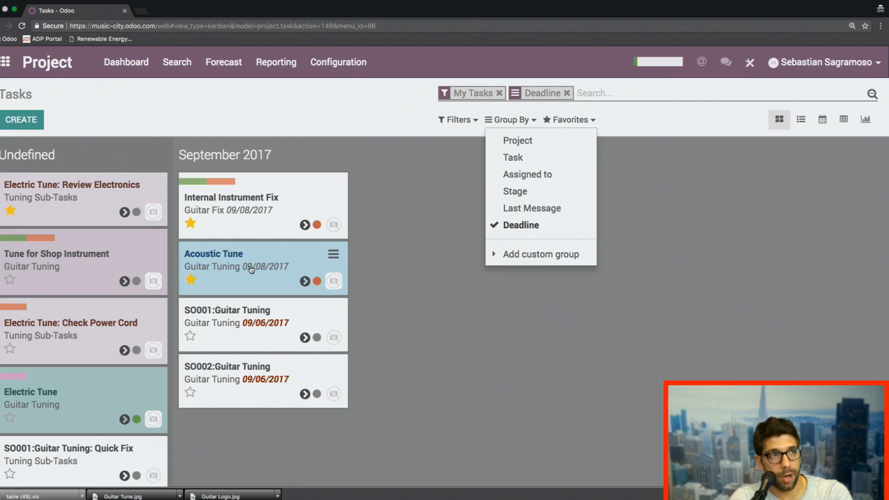
Step: Reopen the search across all tasks without the deadline grouping and show my tasks as a list
click(177, 62)
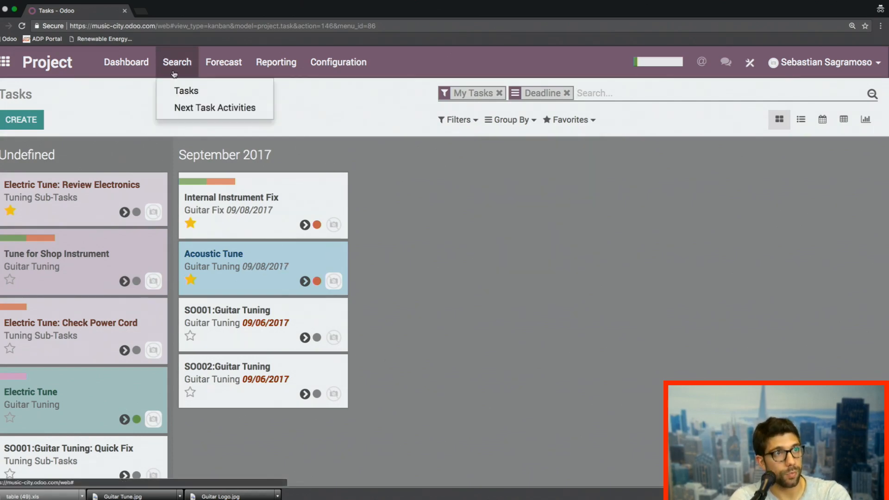
click(190, 91)
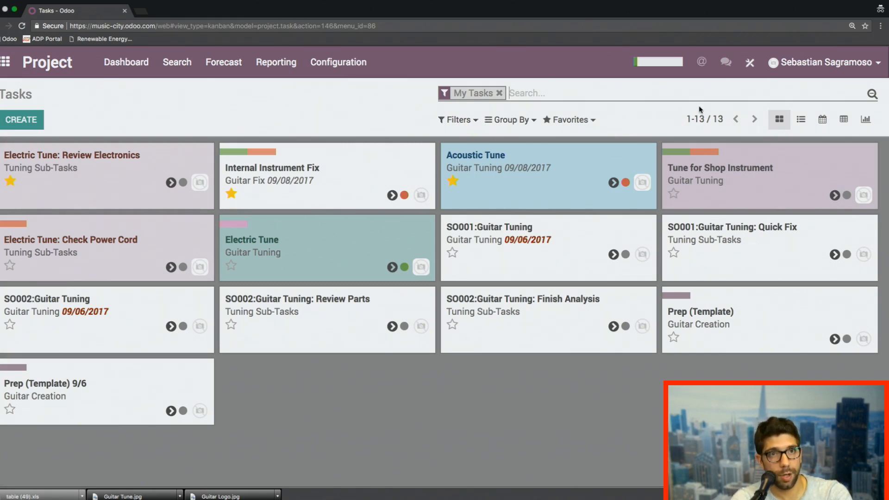
click(801, 121)
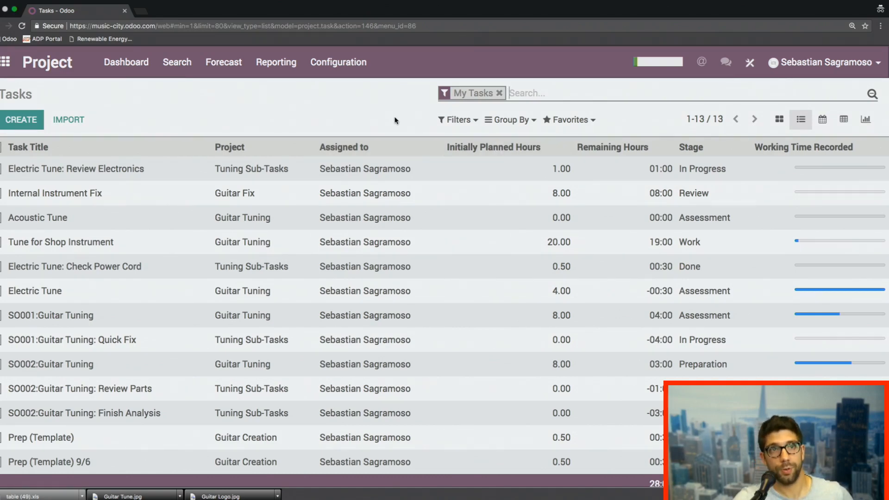
Step: Look over the fields available in Studio for customizing the task list, and close Studio
click(750, 66)
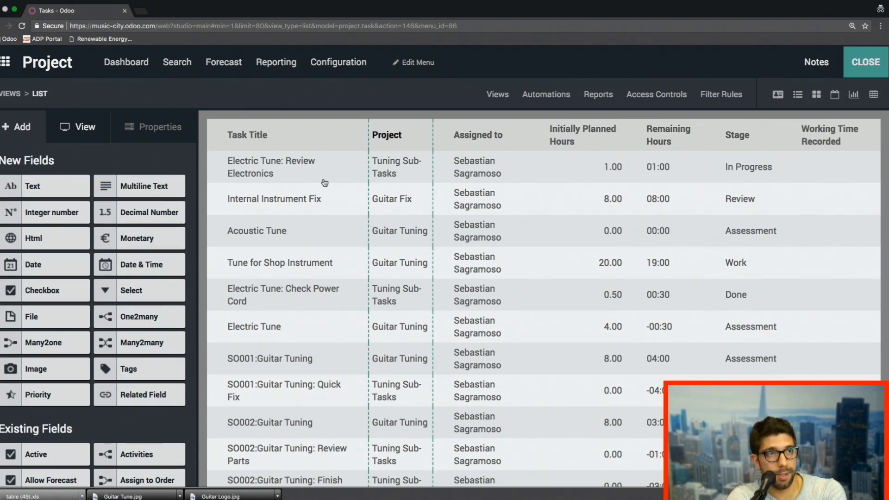
mouse_move(132, 194)
mouse_down()
mouse_move(482, 179)
mouse_move(131, 170)
mouse_up()
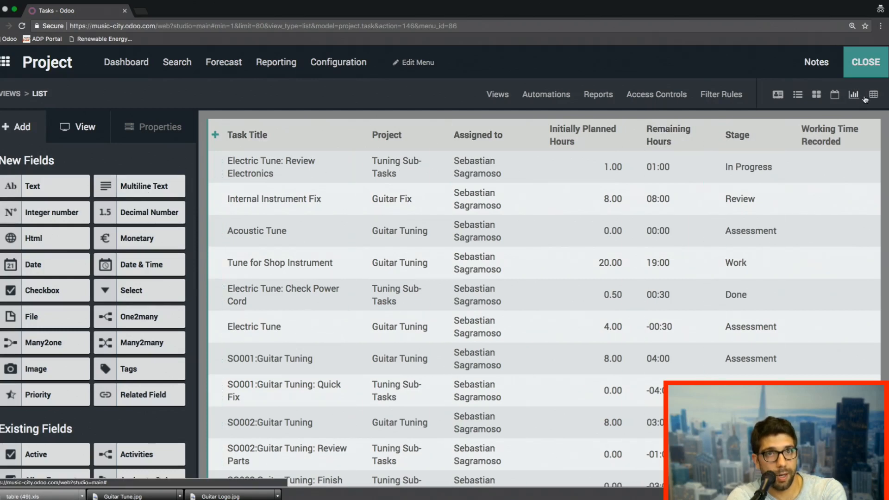
click(865, 65)
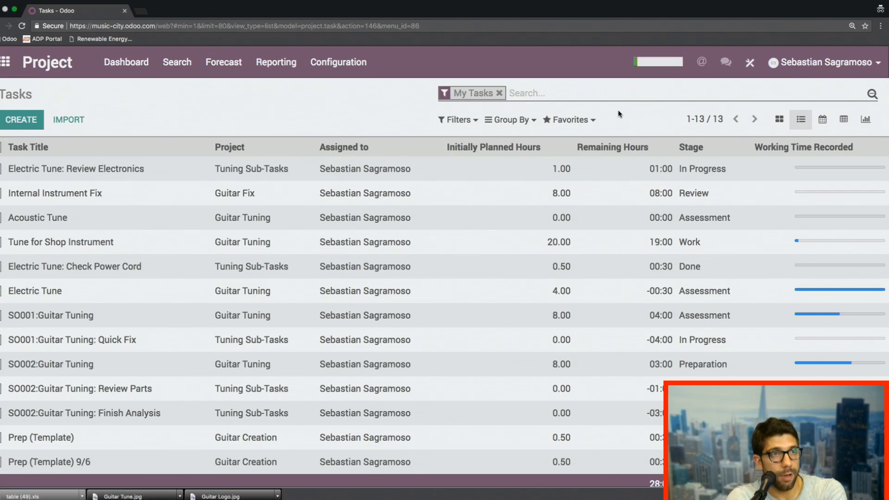
Step: Look at the options for saving the current task search as a favorite, and close them without saving
click(568, 121)
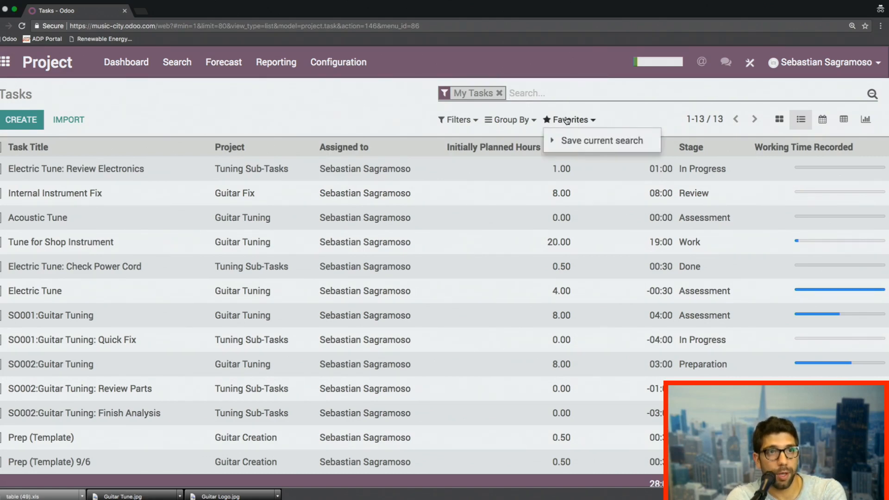
click(584, 139)
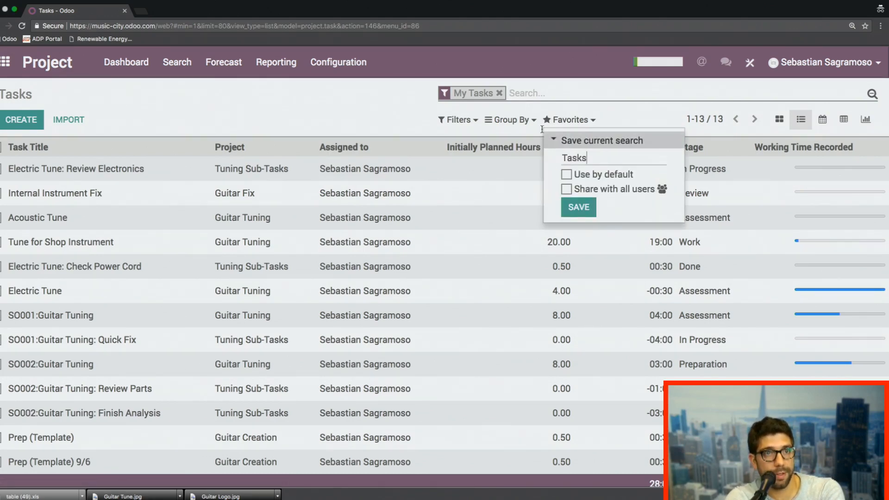
click(393, 108)
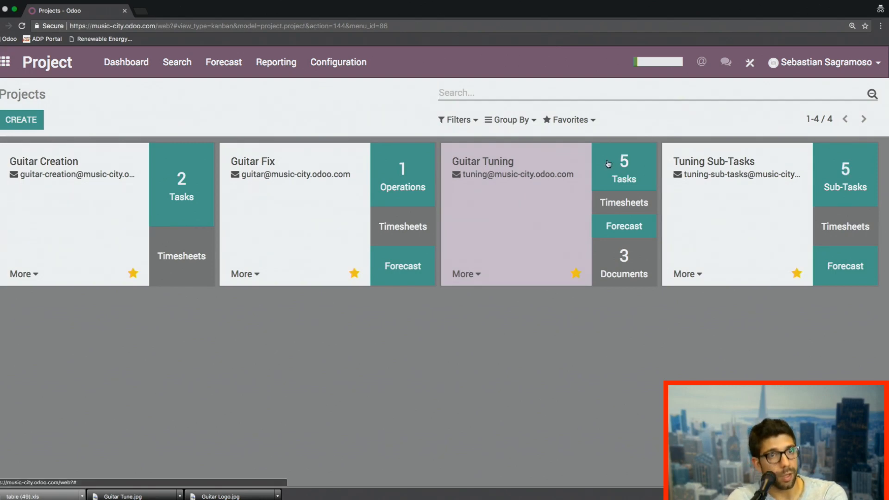
Step: In the Tuning Sub-Tasks project, review the timesheets, extra info and description of Electric Tune: Check Power Cord, and return to the task board
click(845, 177)
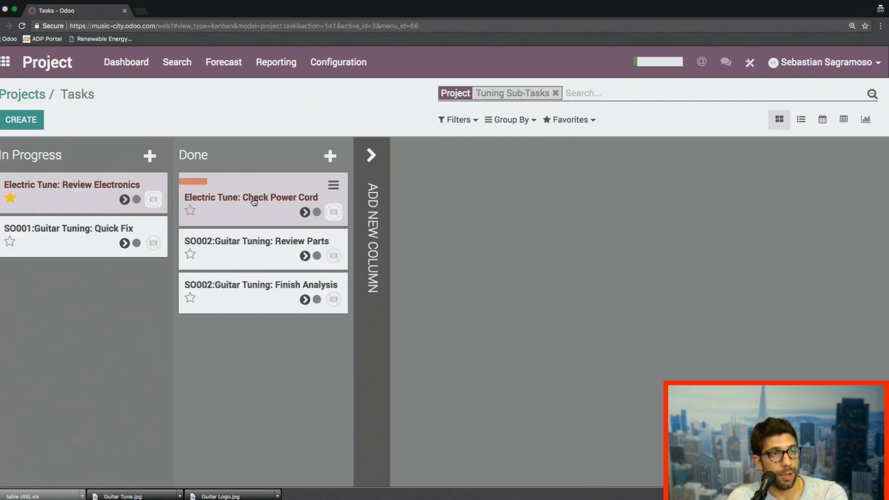
click(254, 202)
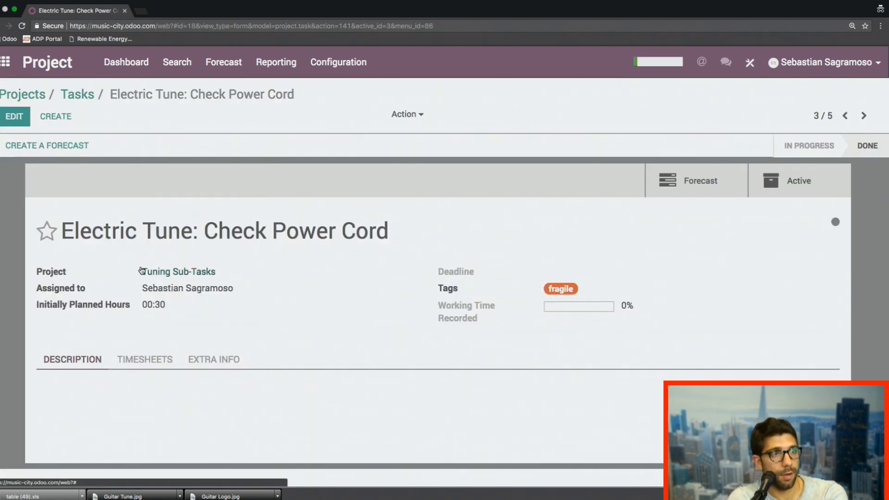
click(158, 361)
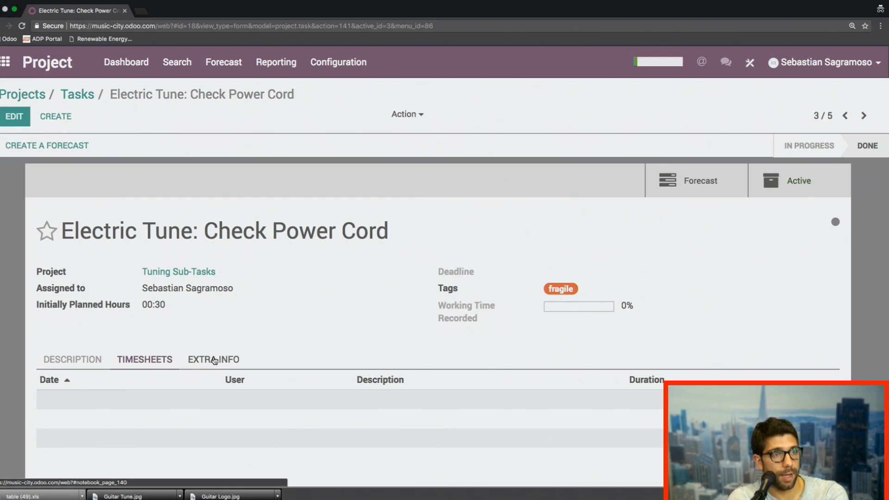
click(214, 360)
click(70, 360)
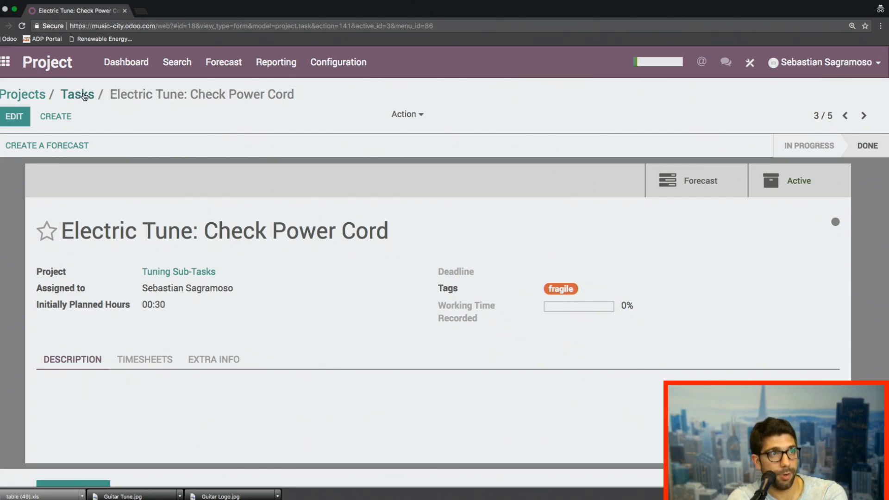
click(81, 97)
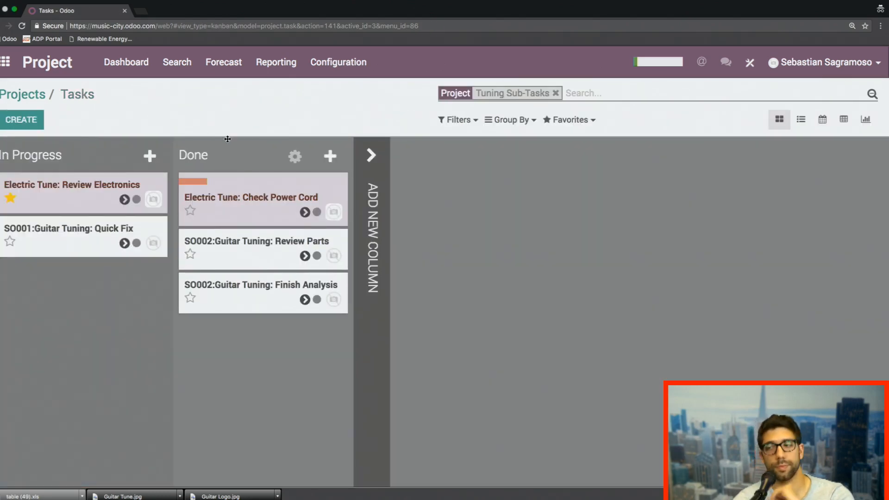